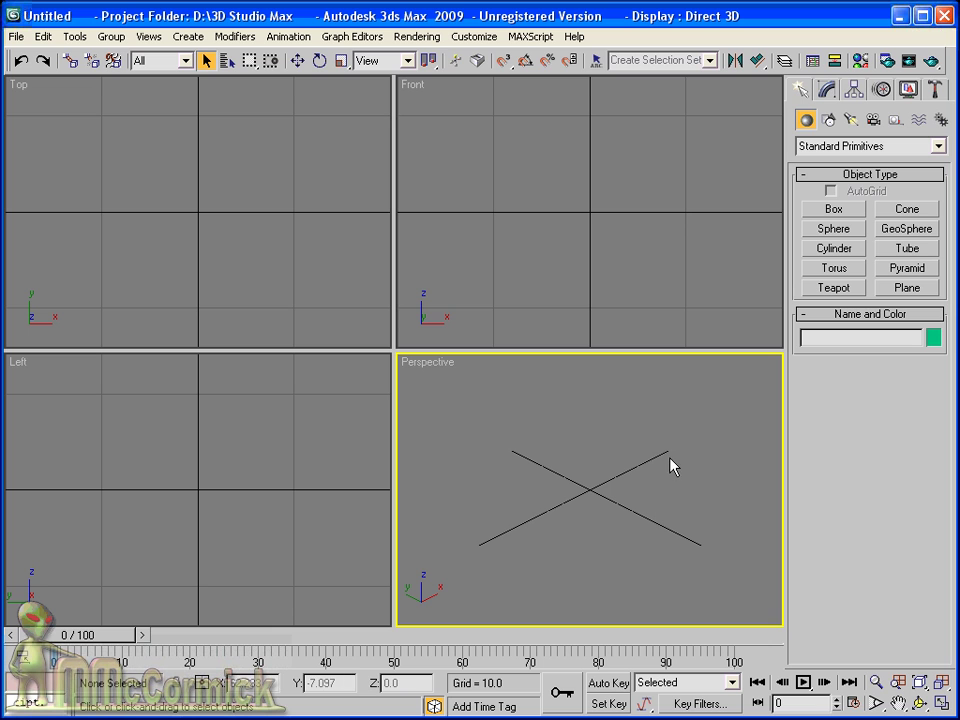
Create Box01 in the maximized Top view, about 104 × 214 × 73, with 3 width segments.
click(835, 209)
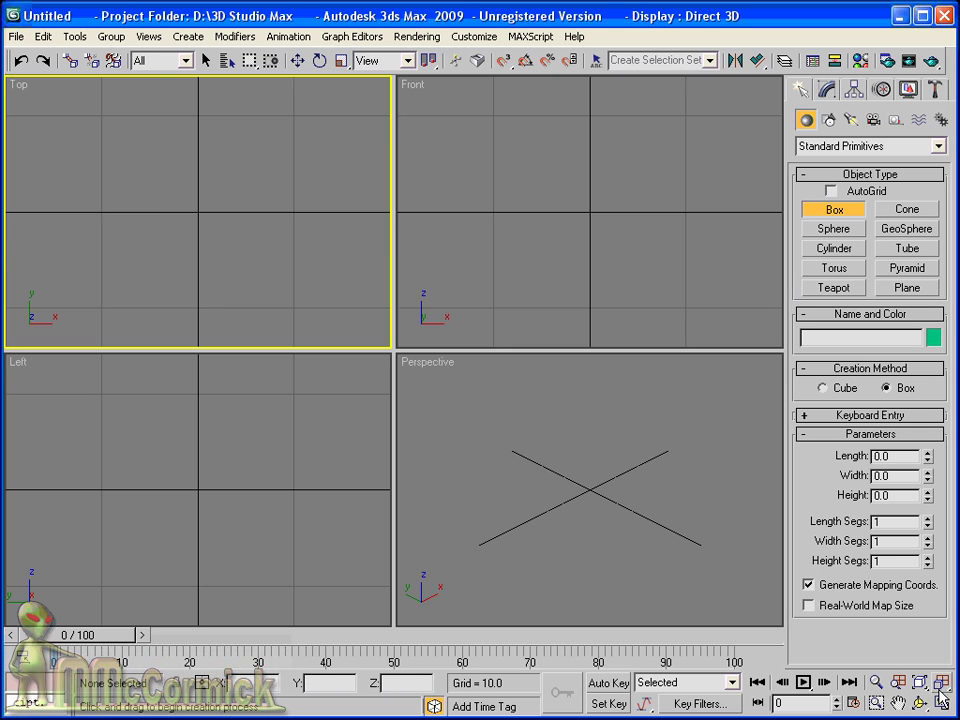
key(alt+w)
mouse_move(153, 171)
mouse_down()
mouse_move(640, 429)
mouse_move(570, 373)
mouse_up()
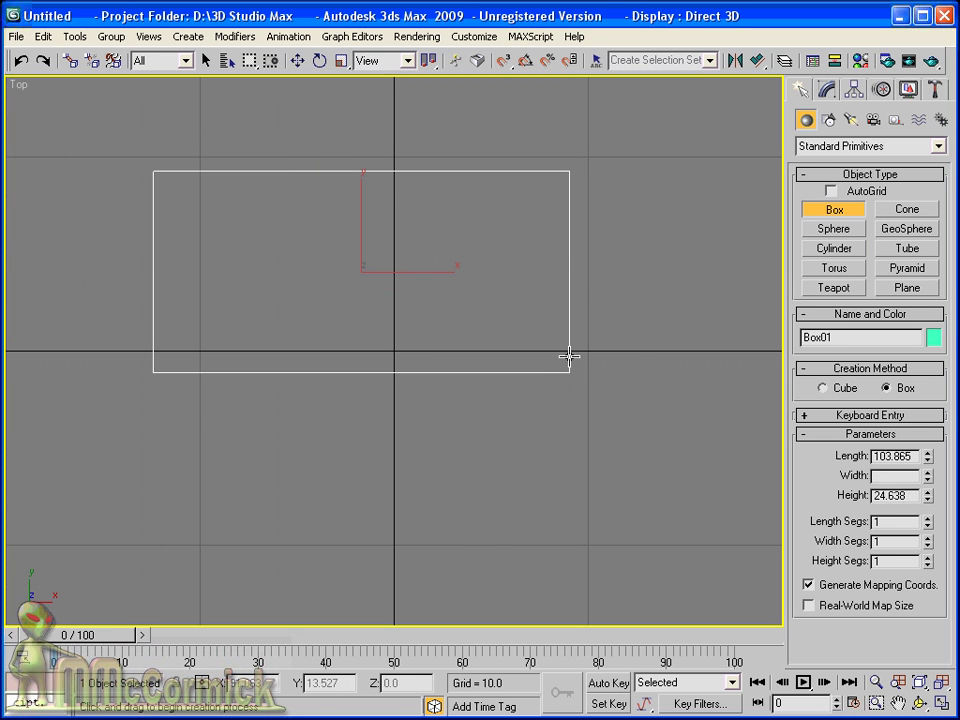
click(570, 229)
click(927, 537)
click(927, 537)
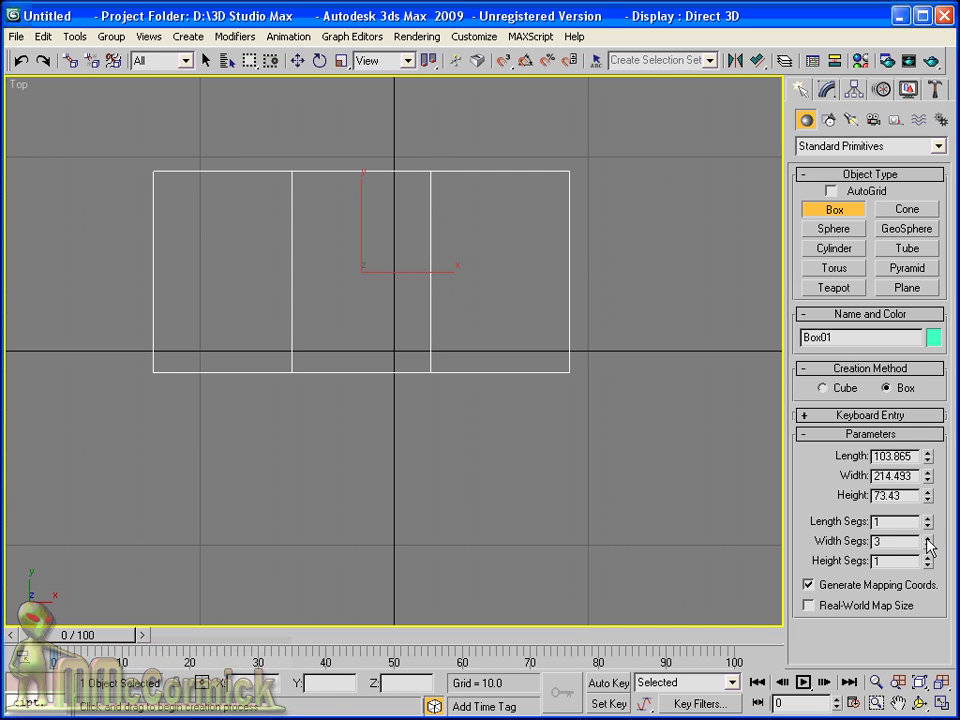
Convert Box01 to an Editable Poly.
click(826, 90)
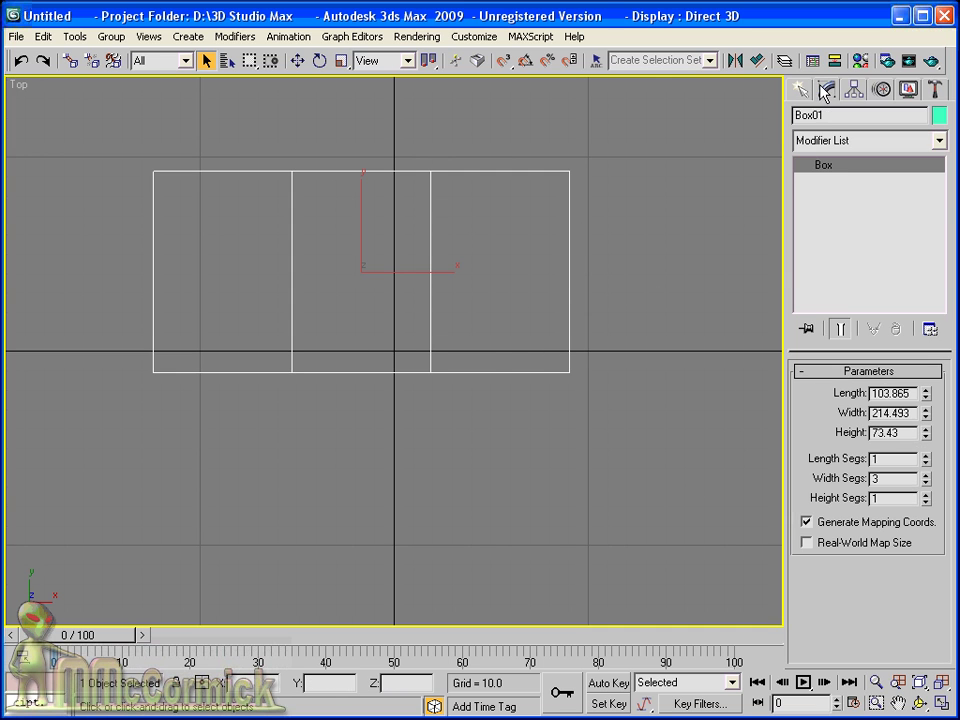
right_click(829, 180)
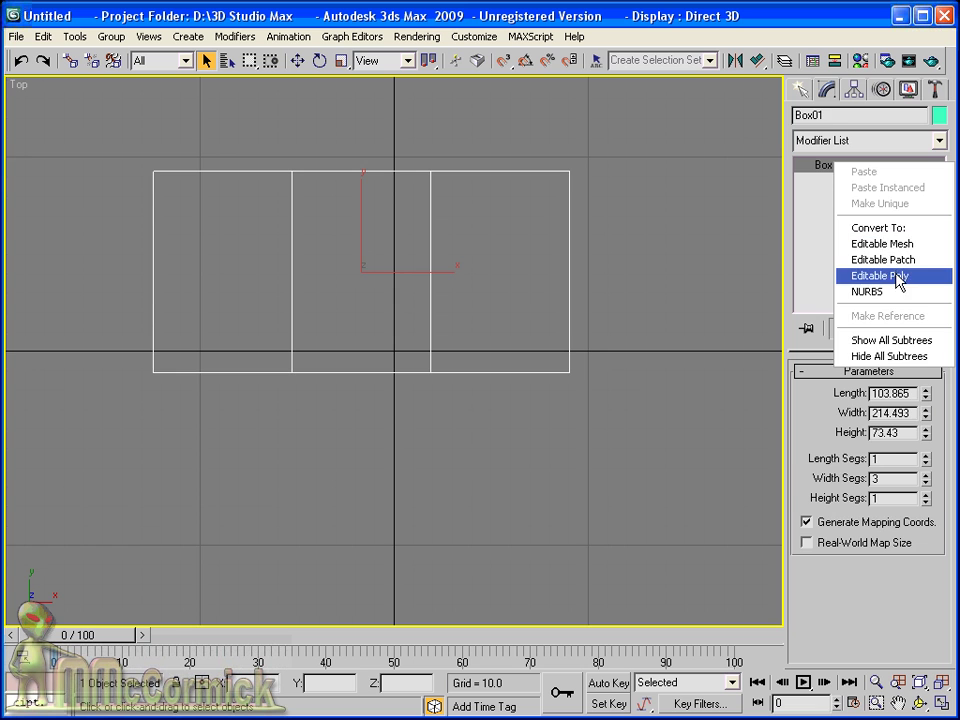
click(897, 278)
mouse_move(557, 347)
alt+middle_down()
mouse_move(480, 411)
mouse_move(454, 364)
mouse_move(454, 274)
mouse_move(439, 257)
mouse_move(446, 262)
alt+middle_up()
Lower the right end's two top vertices to slope that end down.
click(820, 392)
drag(694, 274, 576, 328)
click(297, 60)
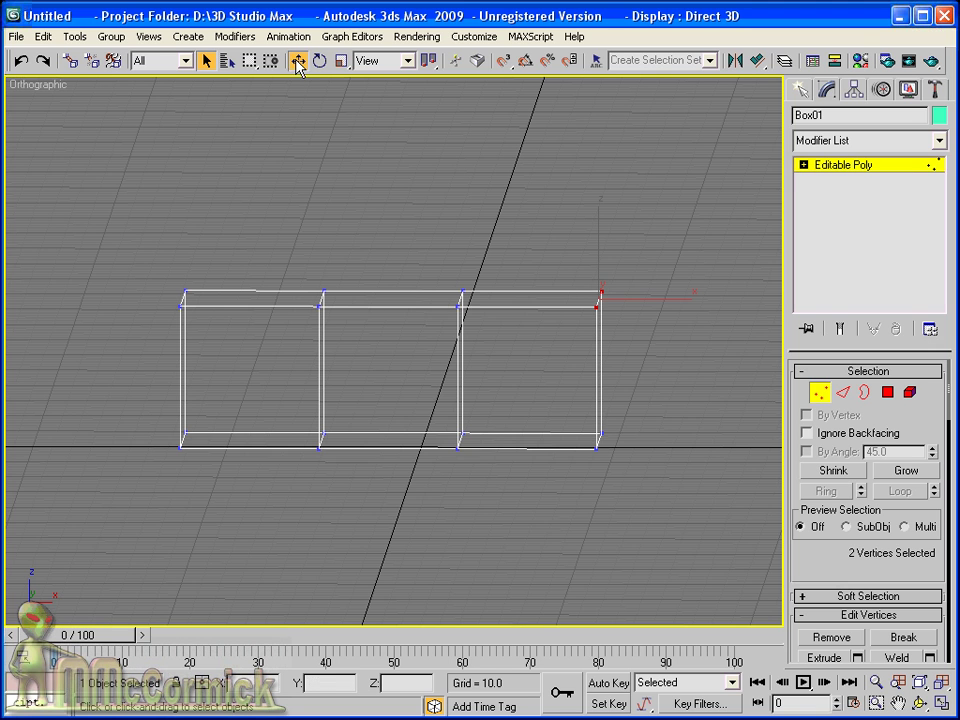
drag(617, 283, 599, 343)
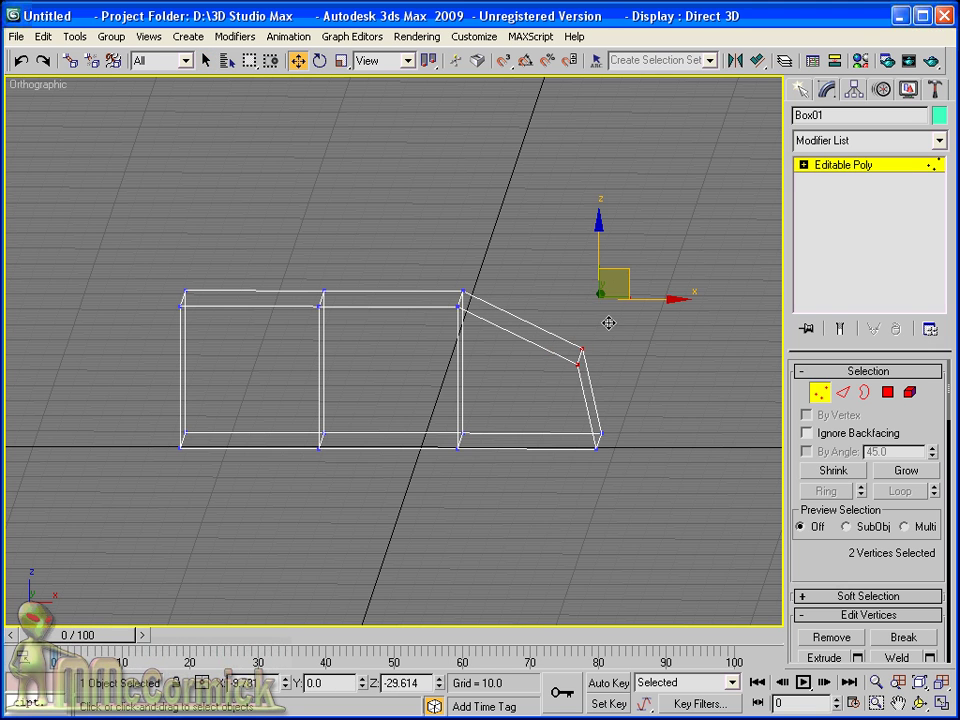
Extrude the middle section's top face upward, then return to vertex level.
click(886, 392)
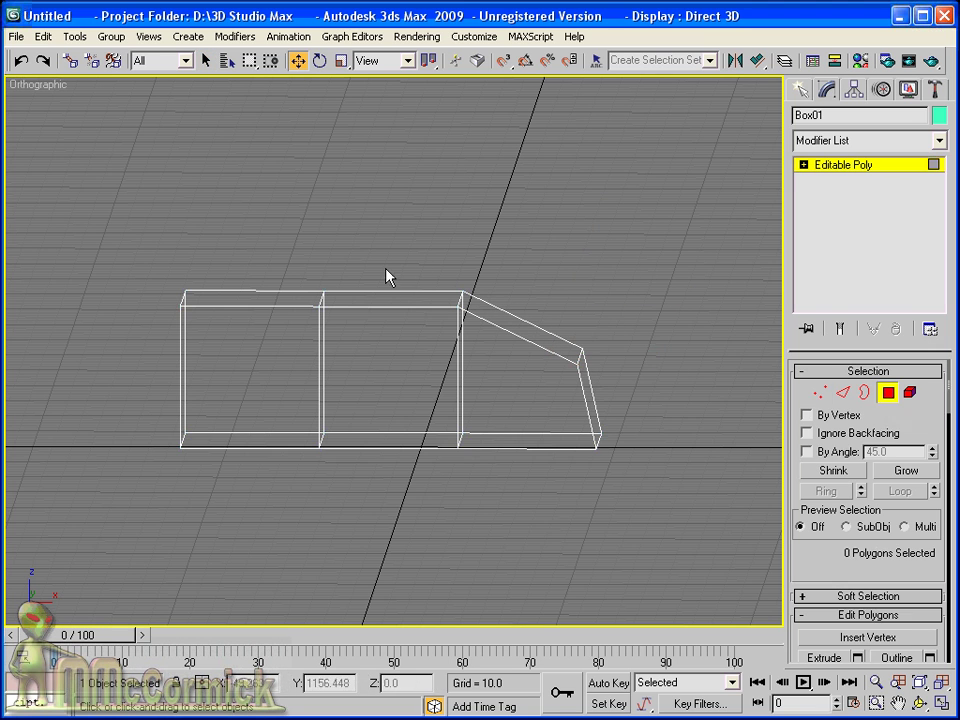
click(380, 300)
scroll(827, 475, down, 3)
click(825, 549)
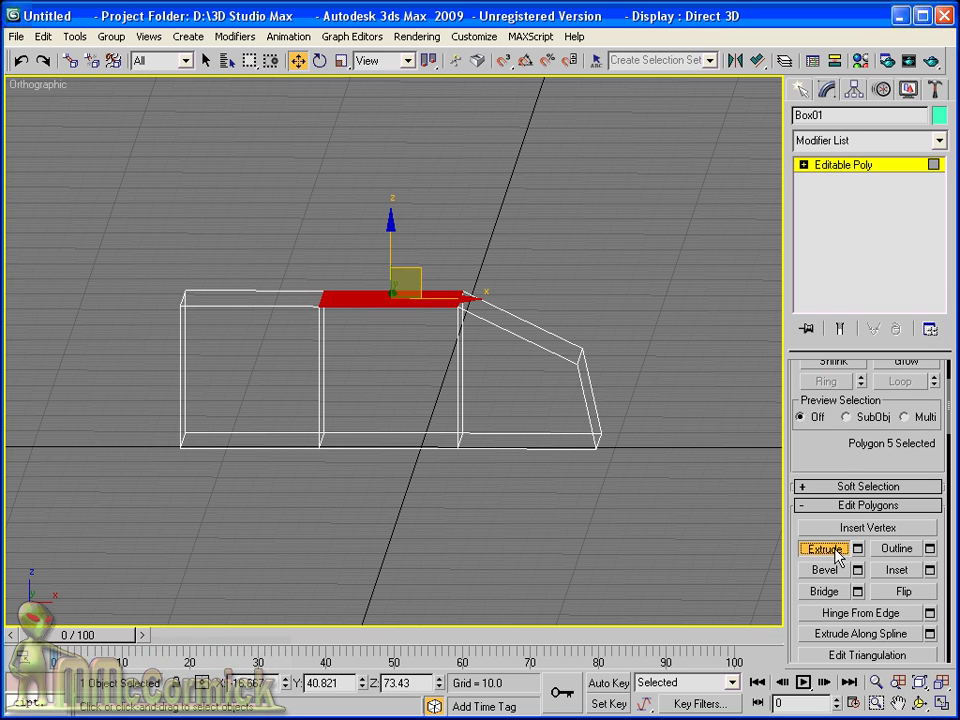
drag(426, 295, 422, 235)
key(w)
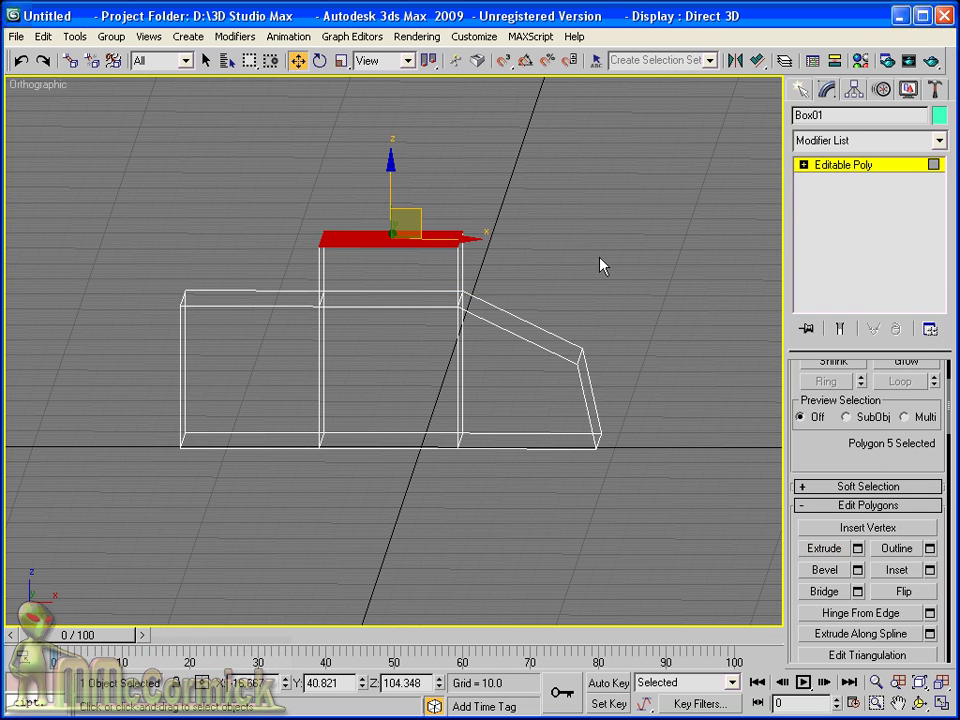
click(801, 165)
click(830, 179)
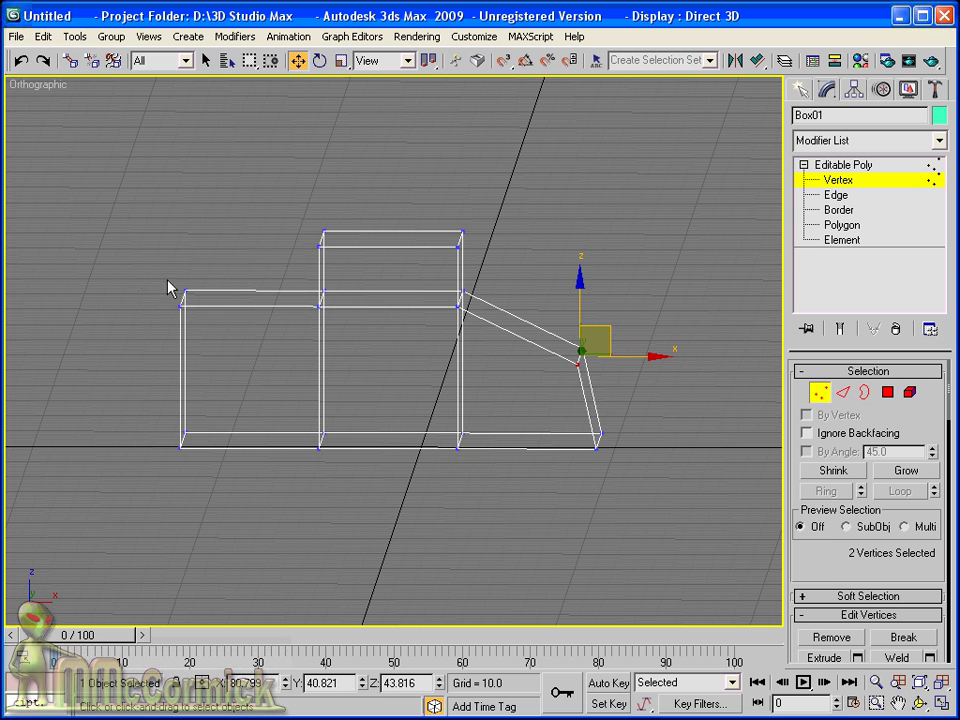
Raise the rear top corner, lower the middle vertices, and slant the raised block's corners.
drag(168, 287, 200, 314)
drag(218, 268, 149, 203)
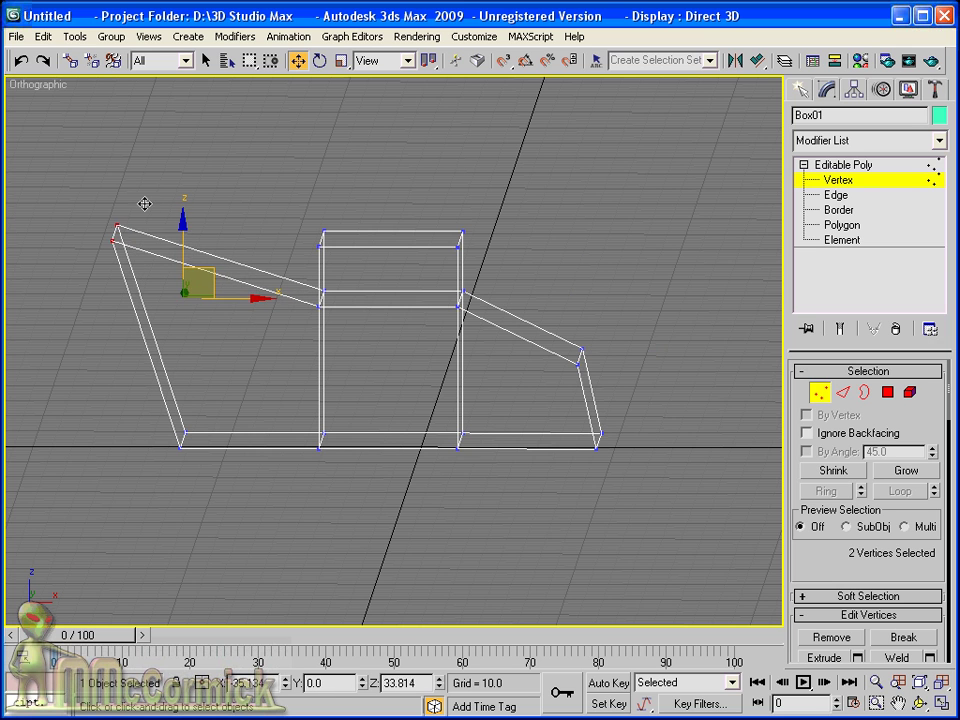
drag(236, 348, 557, 282)
drag(390, 221, 388, 266)
drag(296, 214, 349, 274)
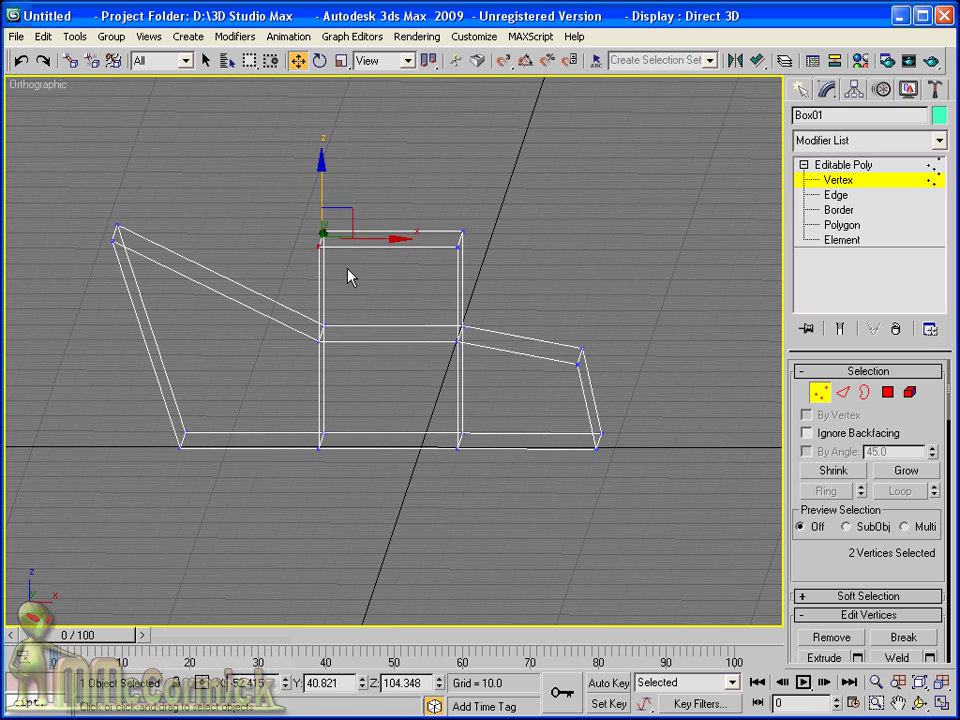
mouse_move(343, 219)
mouse_down()
mouse_move(345, 243)
mouse_move(336, 238)
mouse_up()
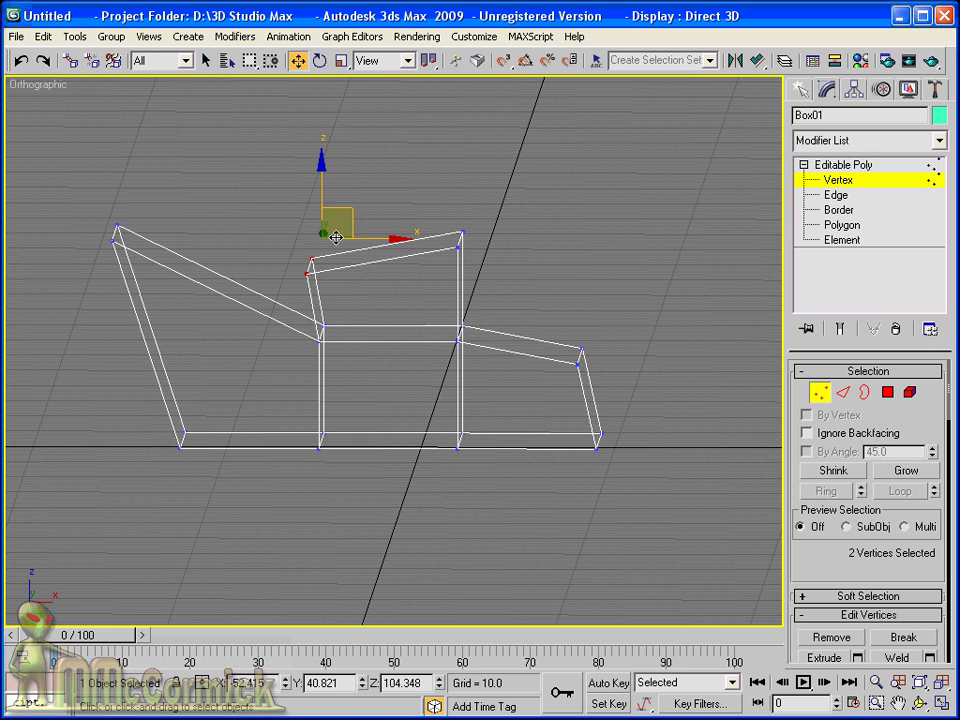
drag(540, 198, 452, 256)
mouse_move(493, 217)
mouse_down()
mouse_move(365, 262)
mouse_move(301, 307)
mouse_up()
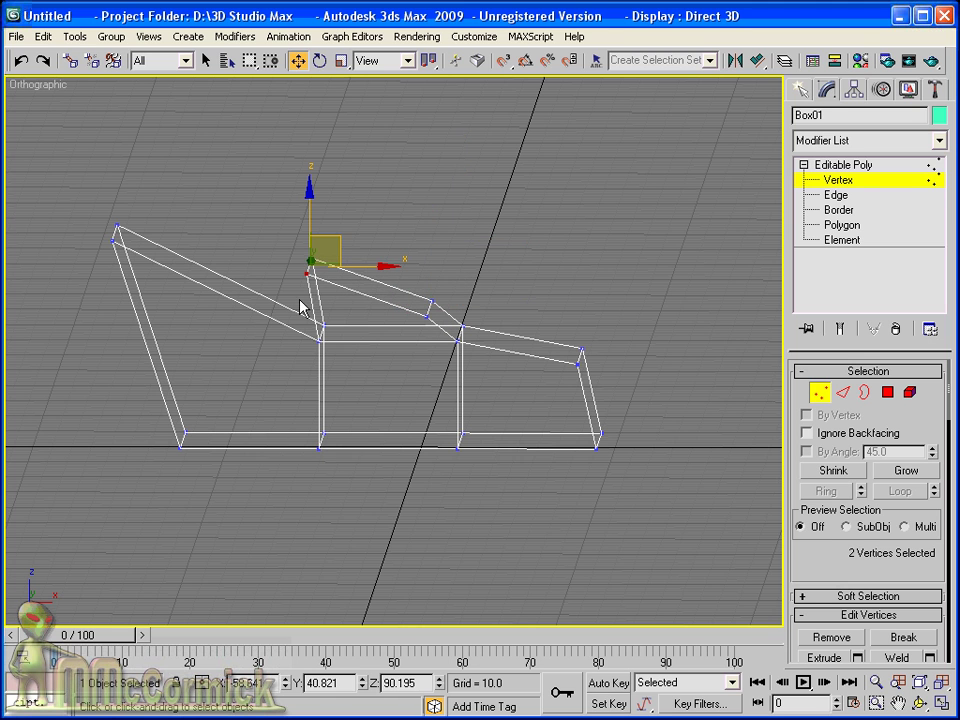
Refine the cabin and right-end vertices to finish the stepped car profile.
drag(340, 238, 329, 264)
mouse_move(613, 340)
mouse_down()
mouse_move(568, 358)
mouse_move(529, 440)
mouse_move(557, 440)
mouse_up()
drag(520, 287, 454, 336)
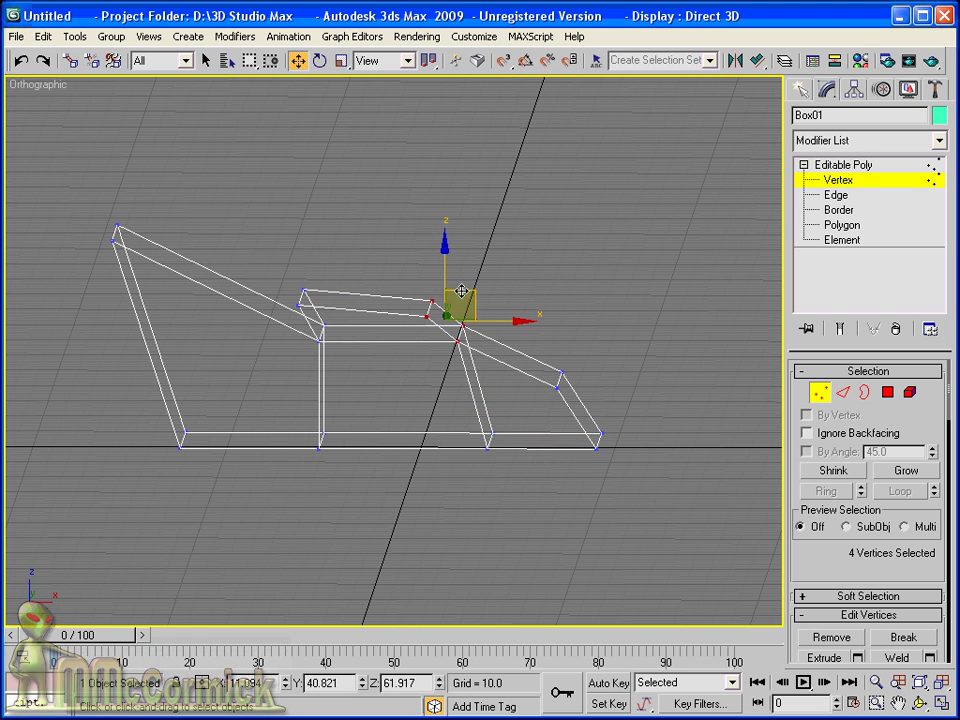
mouse_move(446, 252)
mouse_down()
mouse_move(290, 290)
mouse_move(315, 268)
mouse_up()
mouse_move(145, 258)
mouse_down()
mouse_move(100, 193)
mouse_move(111, 231)
mouse_up()
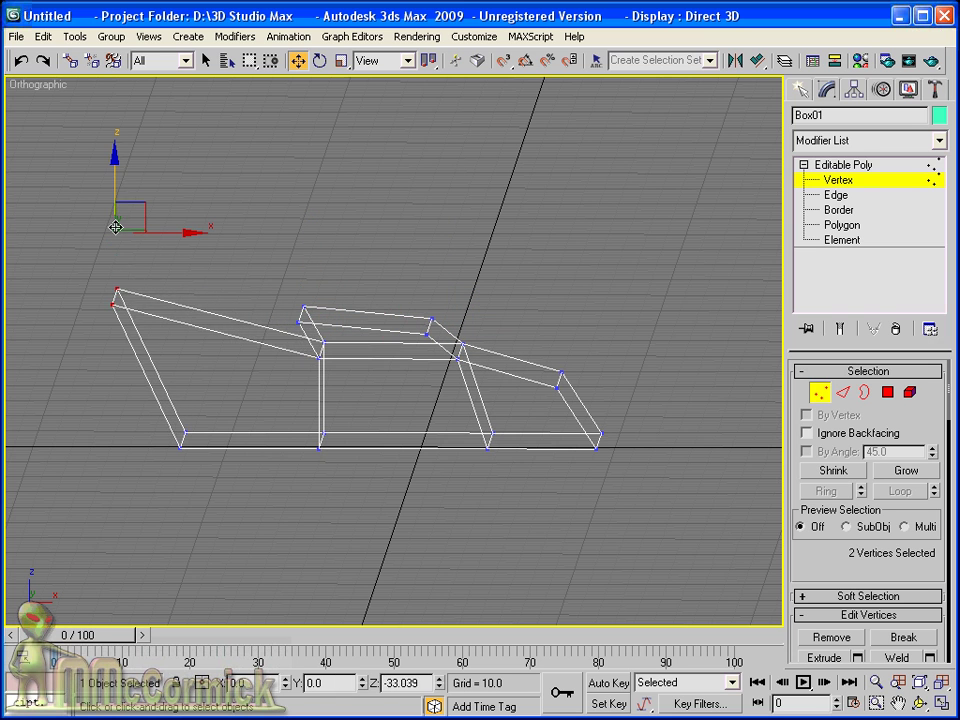
right_click(29, 88)
Shade the viewport with Smooth + Highlights and Edged Faces, back at object level.
click(68, 120)
right_click(34, 88)
click(70, 168)
mouse_move(508, 375)
alt+middle_down()
mouse_move(354, 381)
mouse_move(465, 307)
alt+middle_up()
scroll(465, 307, down, 2)
click(837, 180)
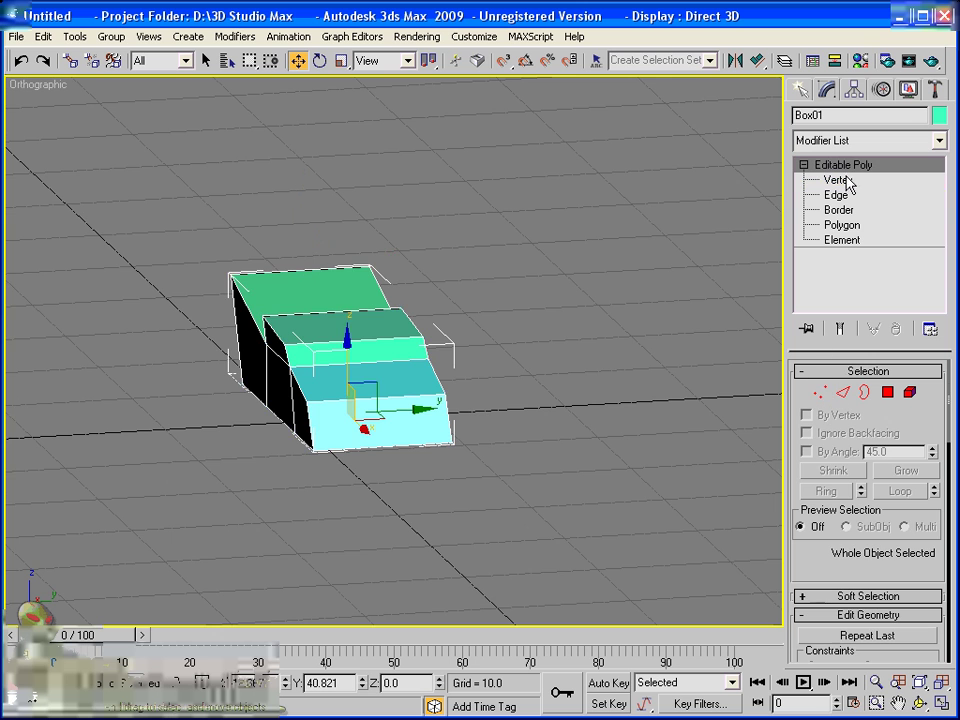
mouse_move(388, 326)
alt+middle_down()
mouse_move(452, 320)
mouse_move(400, 321)
mouse_move(414, 322)
alt+middle_up()
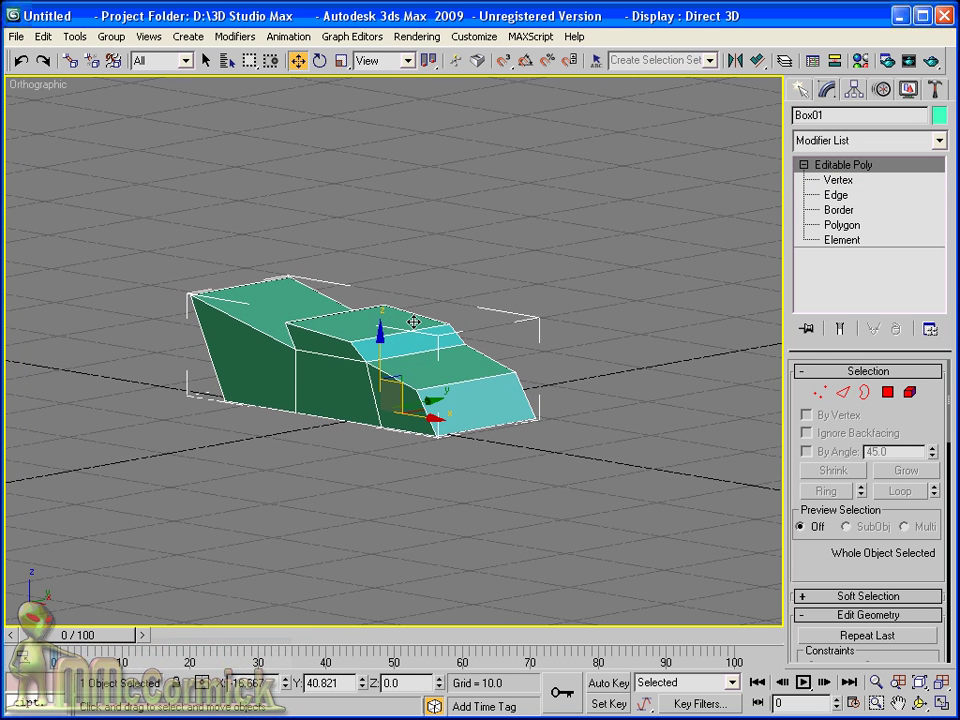
Switch to the Top view, zoom out, and move the car to the upper left.
right_click(38, 84)
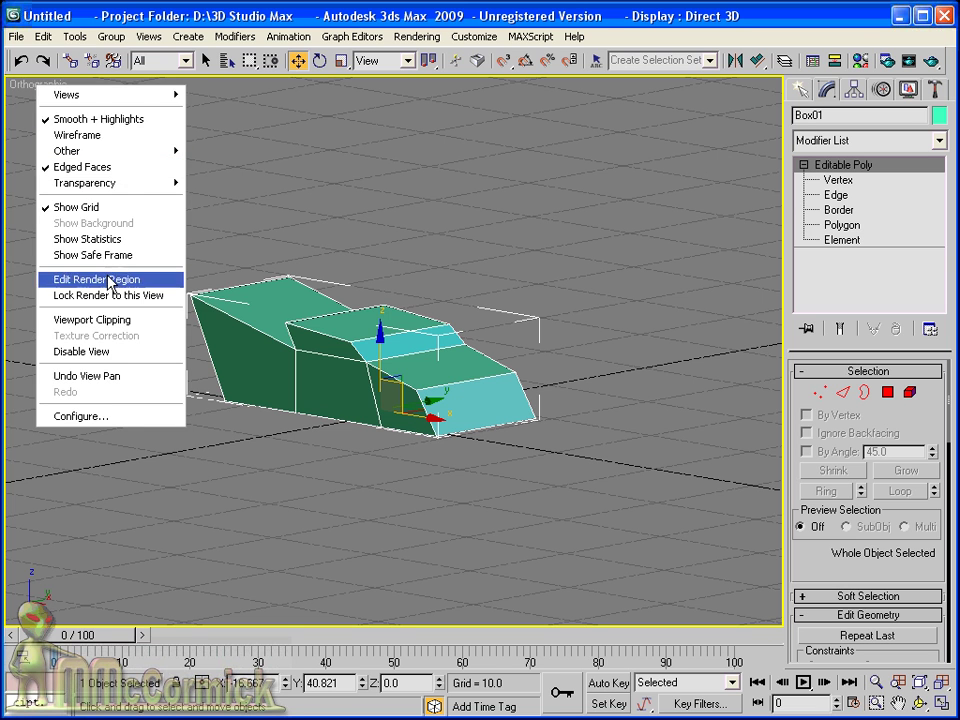
mouse_move(110, 94)
click(229, 158)
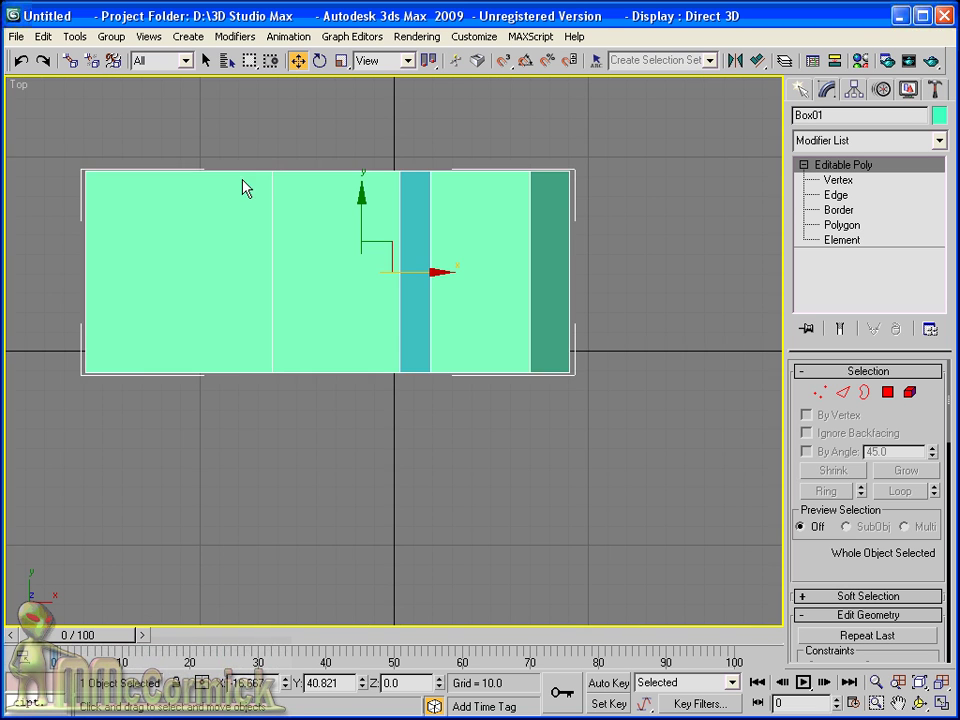
scroll(430, 214, down, 4)
scroll(428, 230, down, 2)
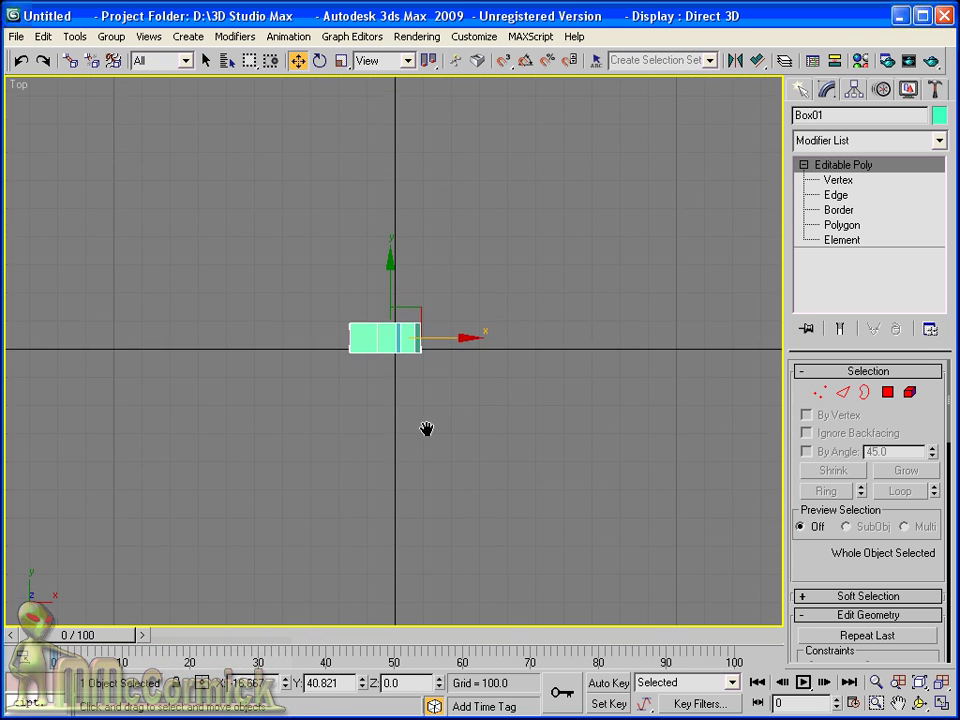
scroll(449, 316, down, 2)
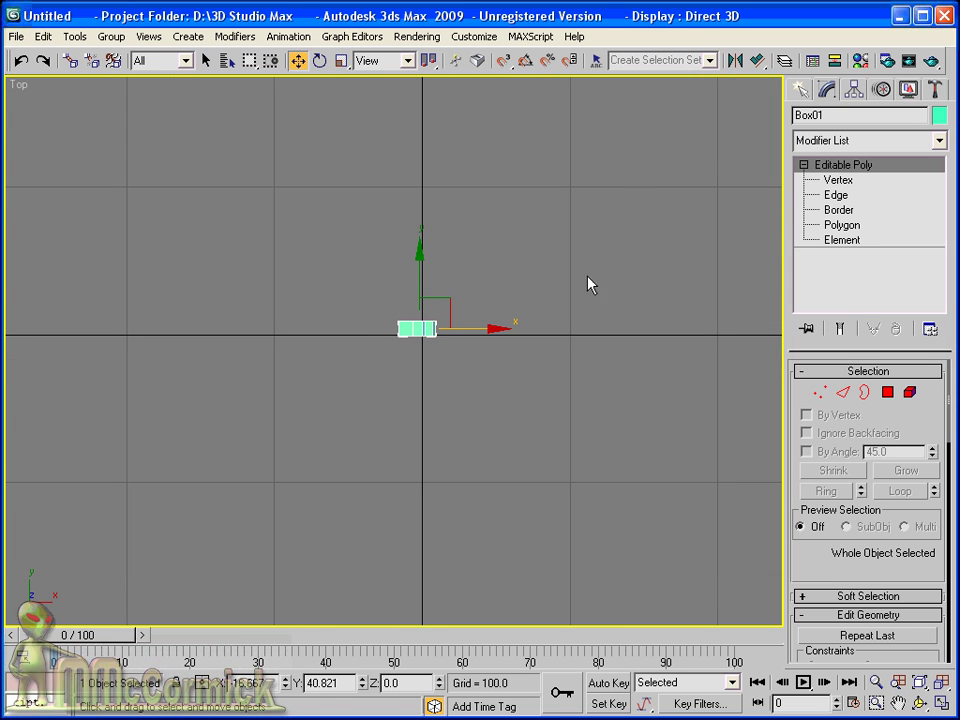
drag(451, 302, 108, 138)
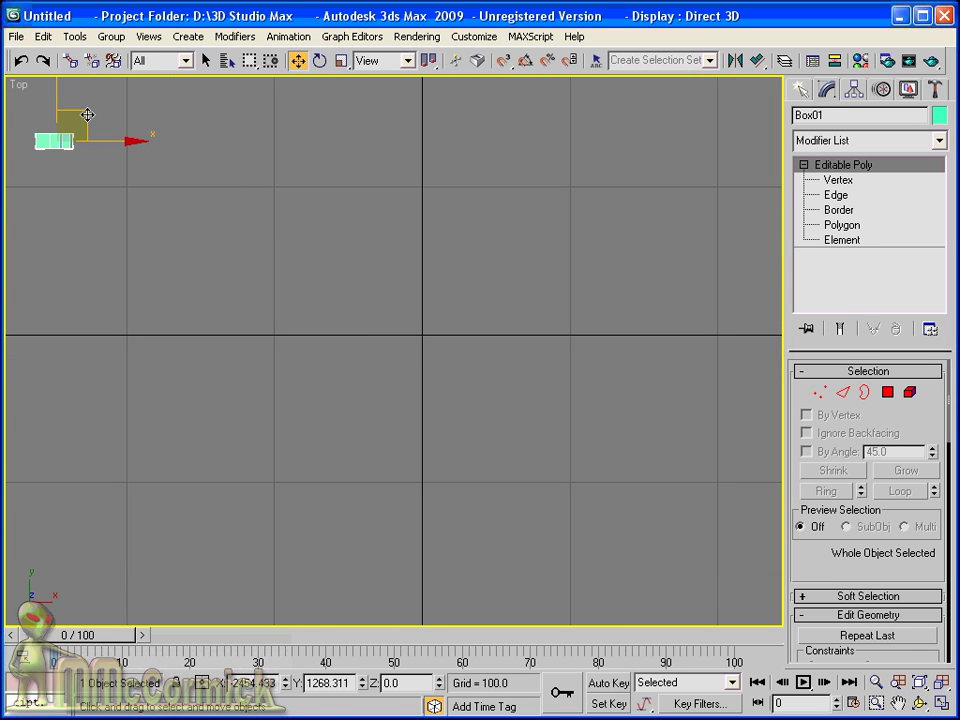
With Auto Key on, key the car right at frame 20, lower left at 40, upper left at 60.
click(610, 683)
drag(112, 636, 236, 636)
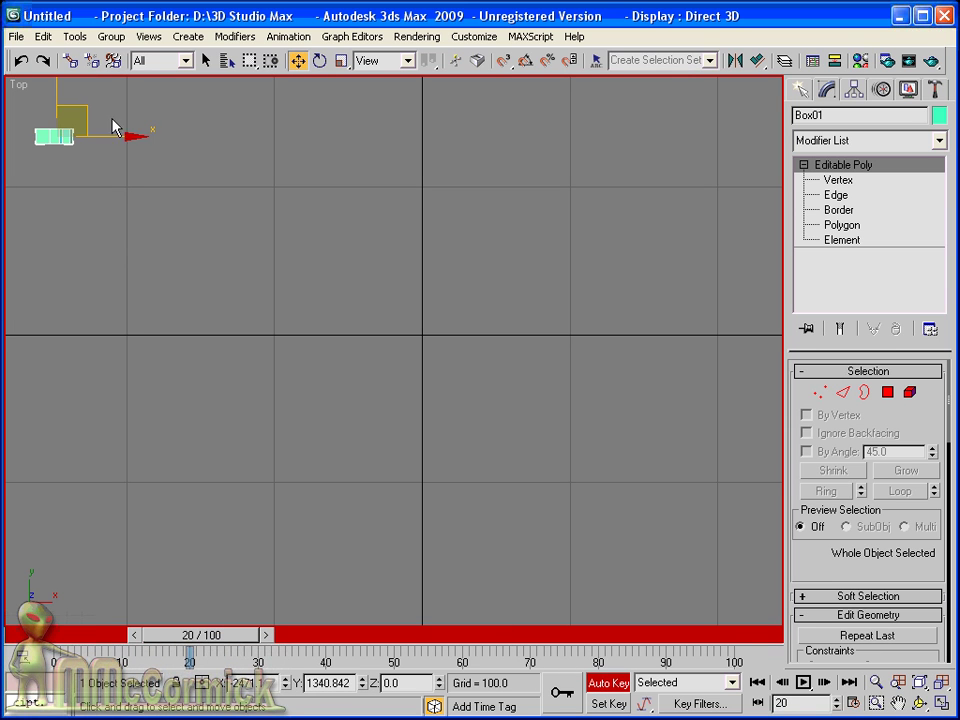
drag(83, 110, 727, 290)
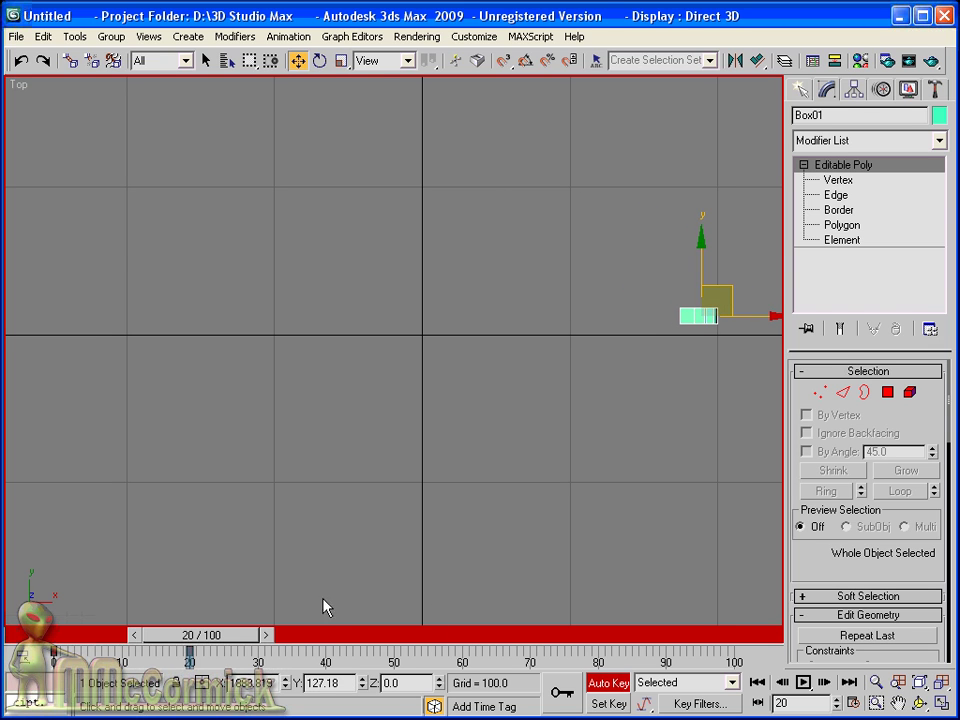
drag(205, 636, 335, 638)
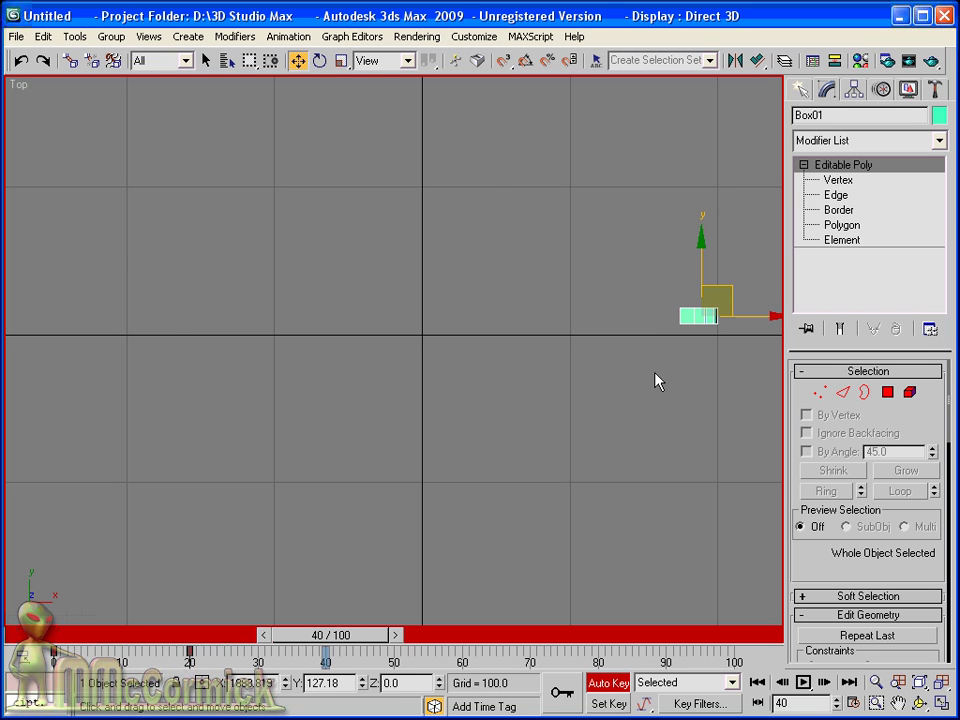
mouse_move(732, 288)
mouse_down()
mouse_move(369, 463)
mouse_move(122, 514)
mouse_up()
mouse_move(350, 640)
mouse_down()
mouse_move(482, 637)
mouse_move(452, 640)
mouse_up()
key(w)
drag(122, 514, 122, 212)
Key the car upper right at frame 80 and lower right at 100, then stop recording and play.
drag(472, 645, 595, 633)
mouse_move(117, 215)
mouse_down()
mouse_move(566, 181)
mouse_move(633, 151)
mouse_up()
drag(590, 634, 748, 640)
key(w)
drag(632, 150, 635, 455)
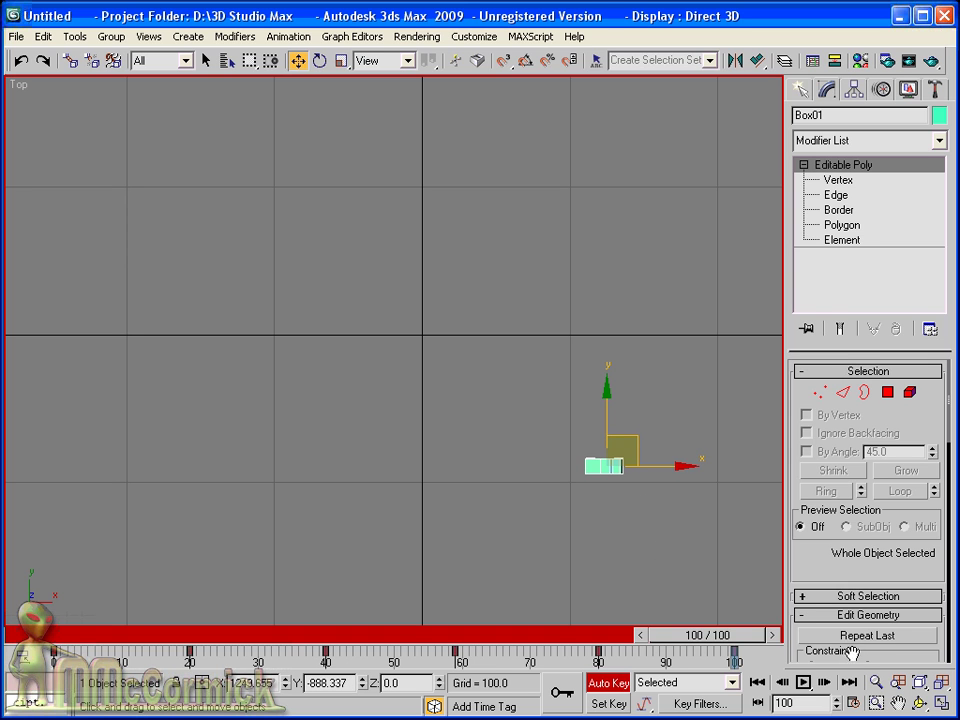
click(608, 682)
click(803, 682)
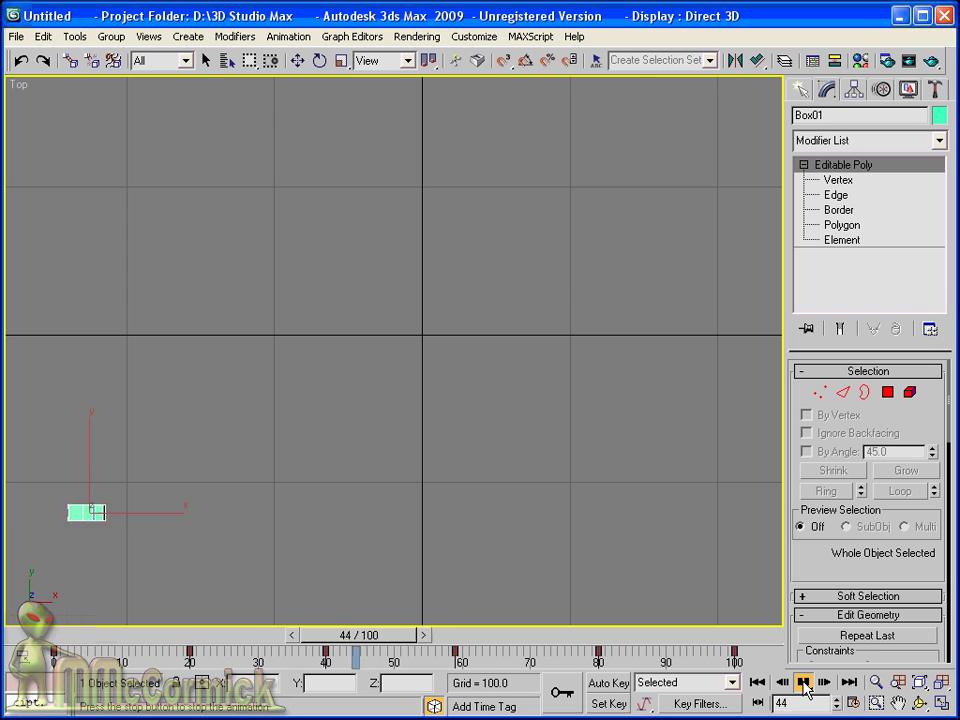
Stop playback and choose Follow/Bank from the Utilities More list.
click(803, 682)
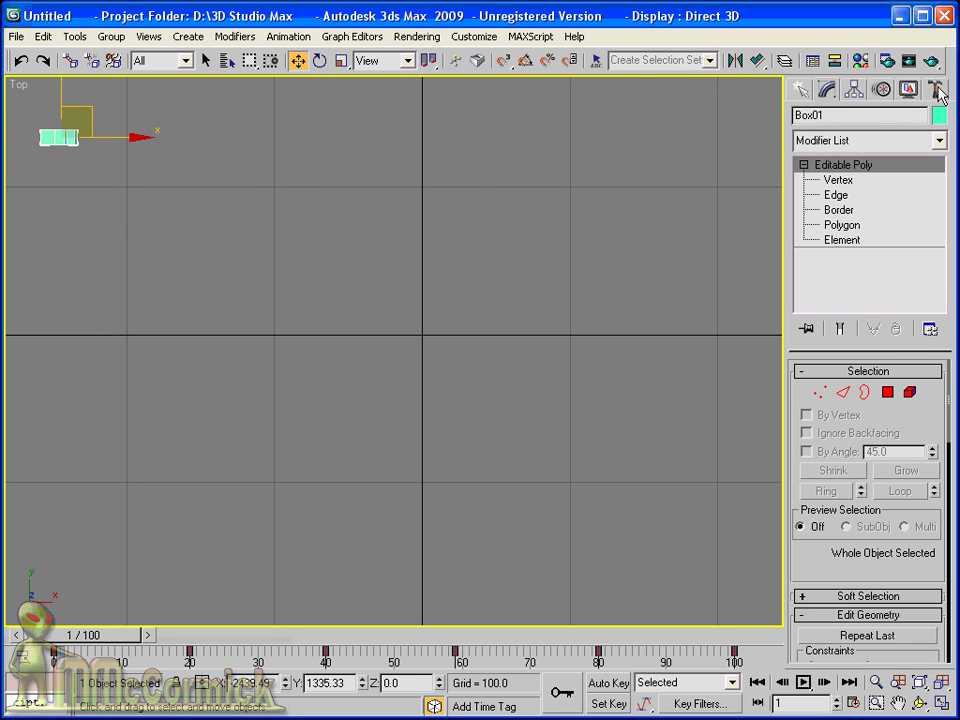
click(936, 89)
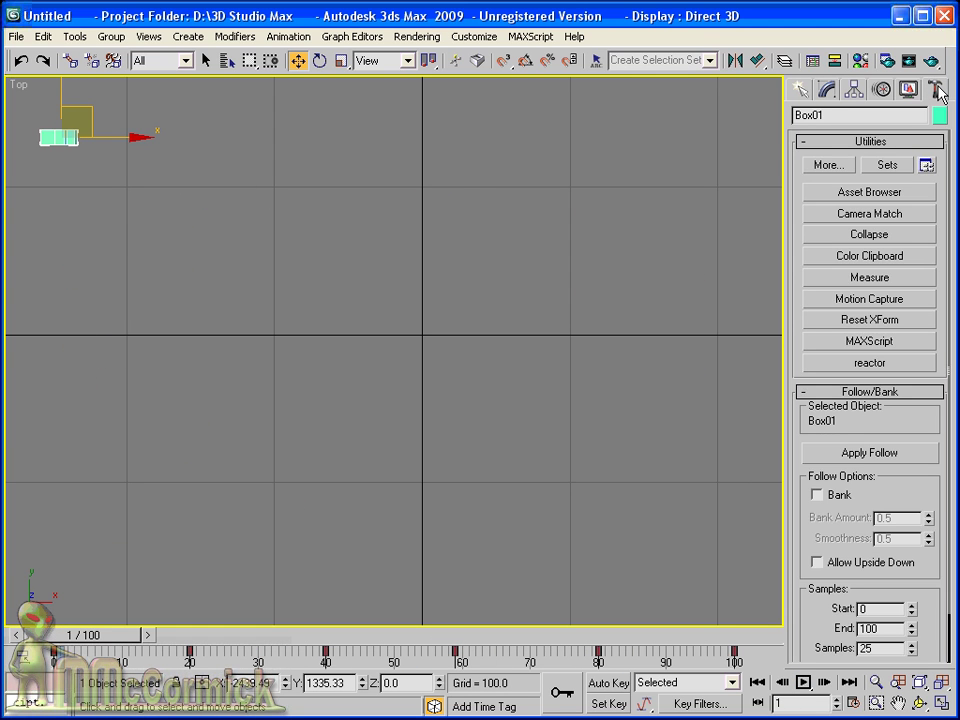
click(800, 90)
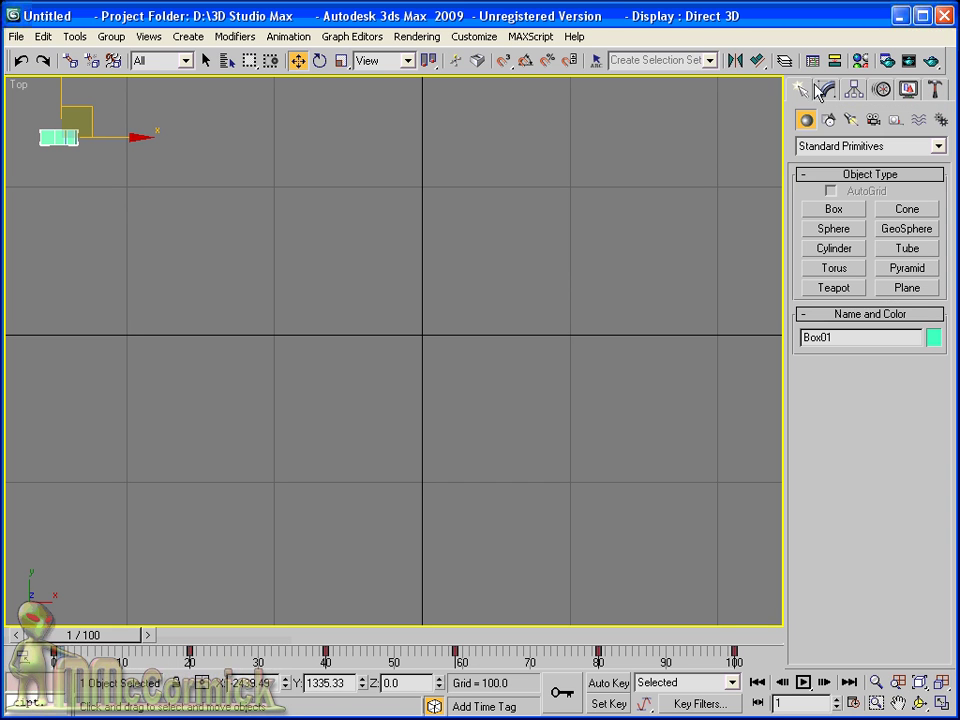
click(937, 90)
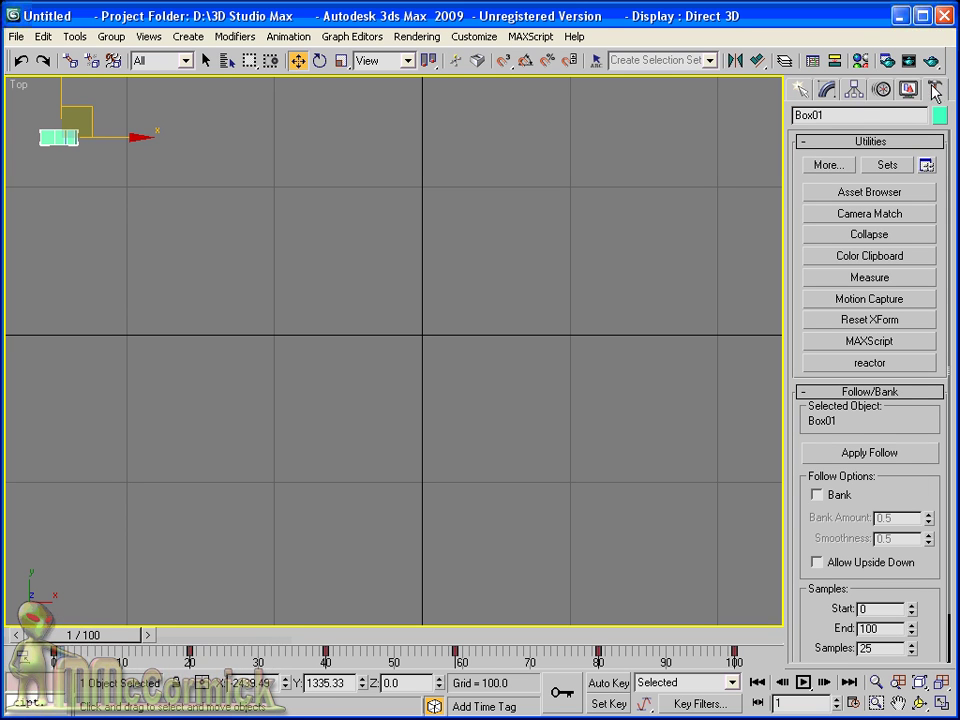
click(838, 167)
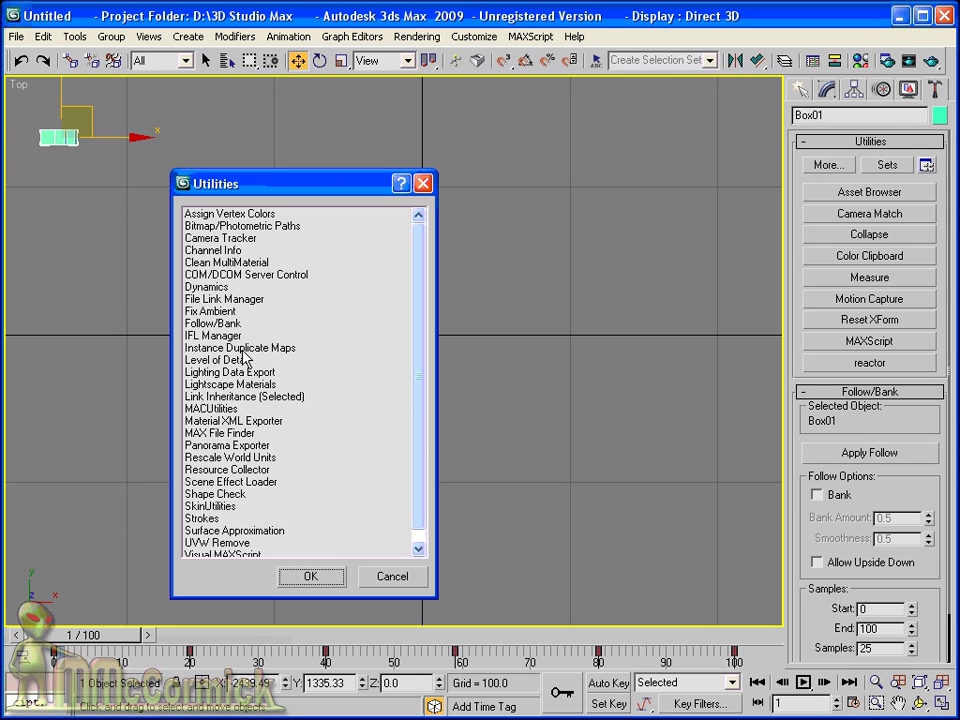
click(216, 324)
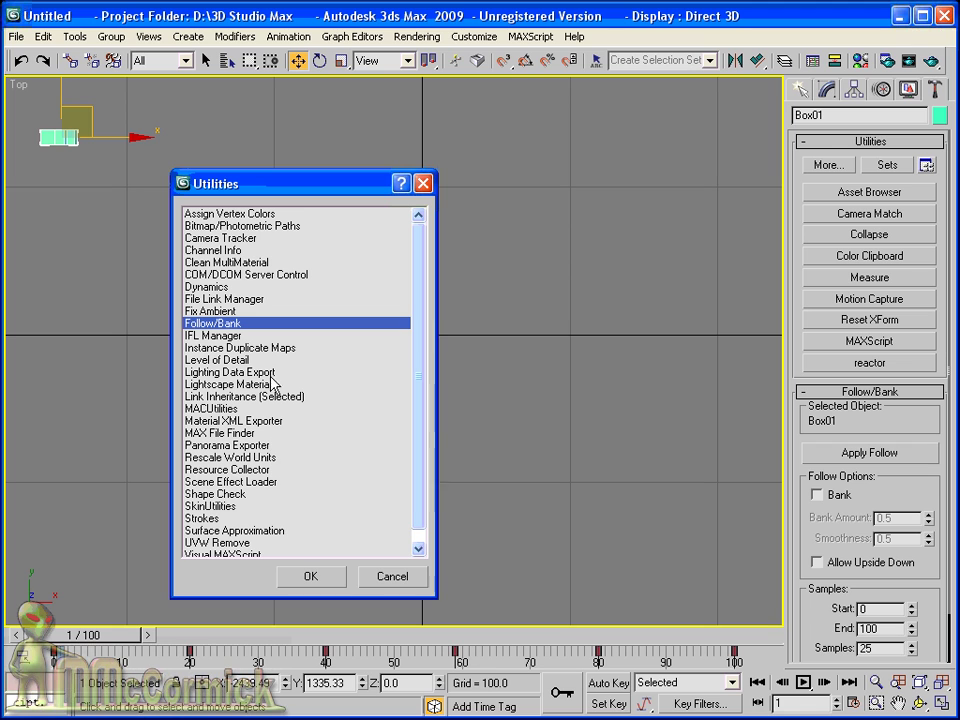
click(311, 578)
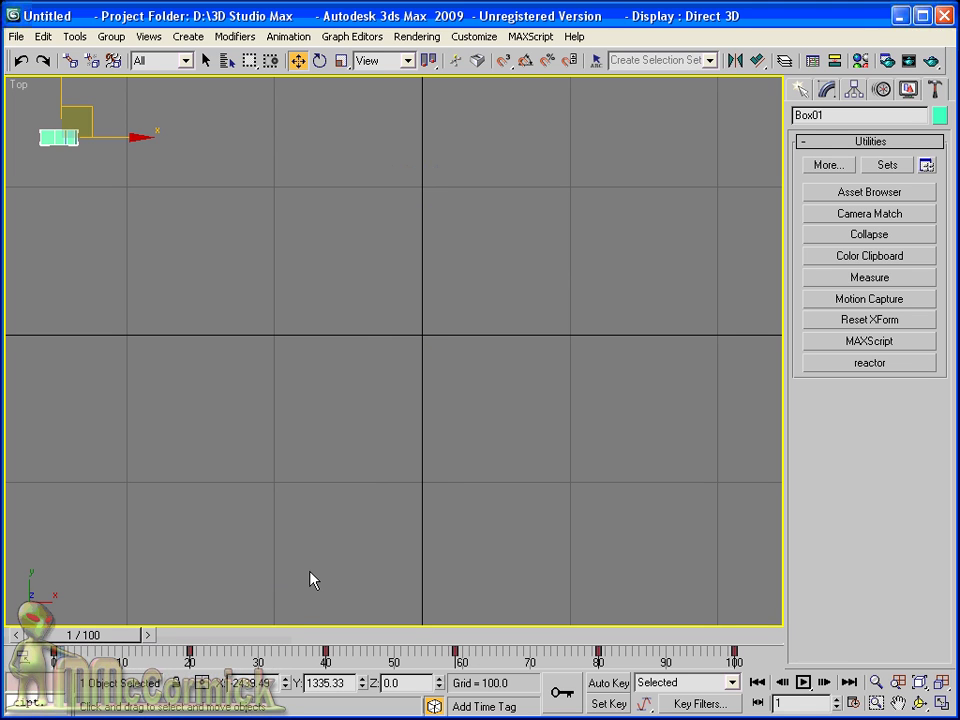
Load Follow/Bank, apply Follow to Box01, and play the animation to check the turning.
click(826, 90)
click(935, 90)
click(831, 163)
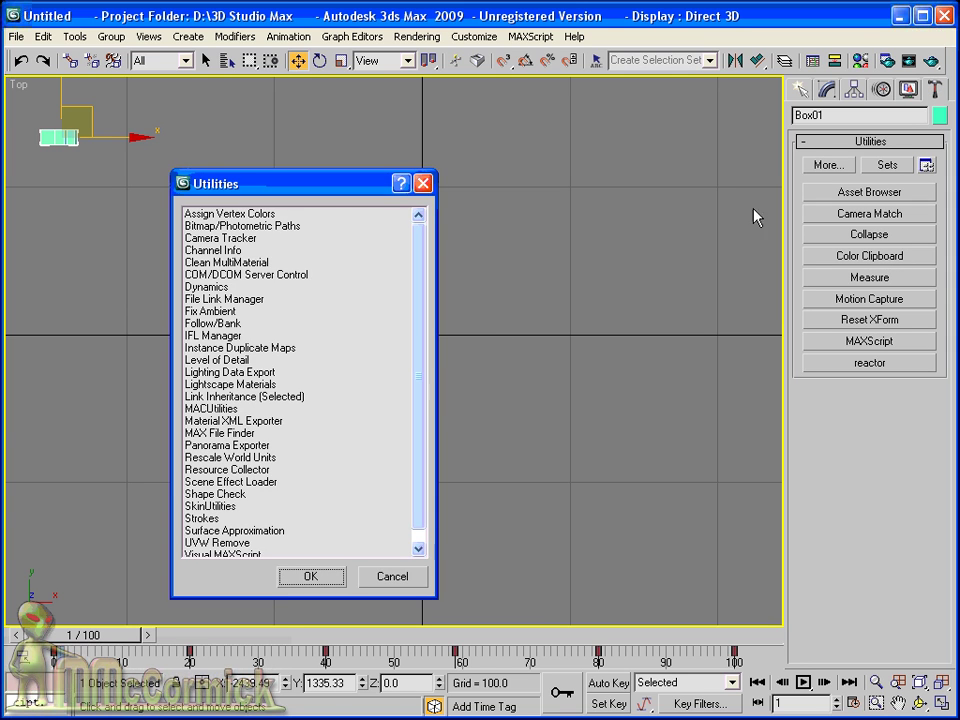
double_click(219, 324)
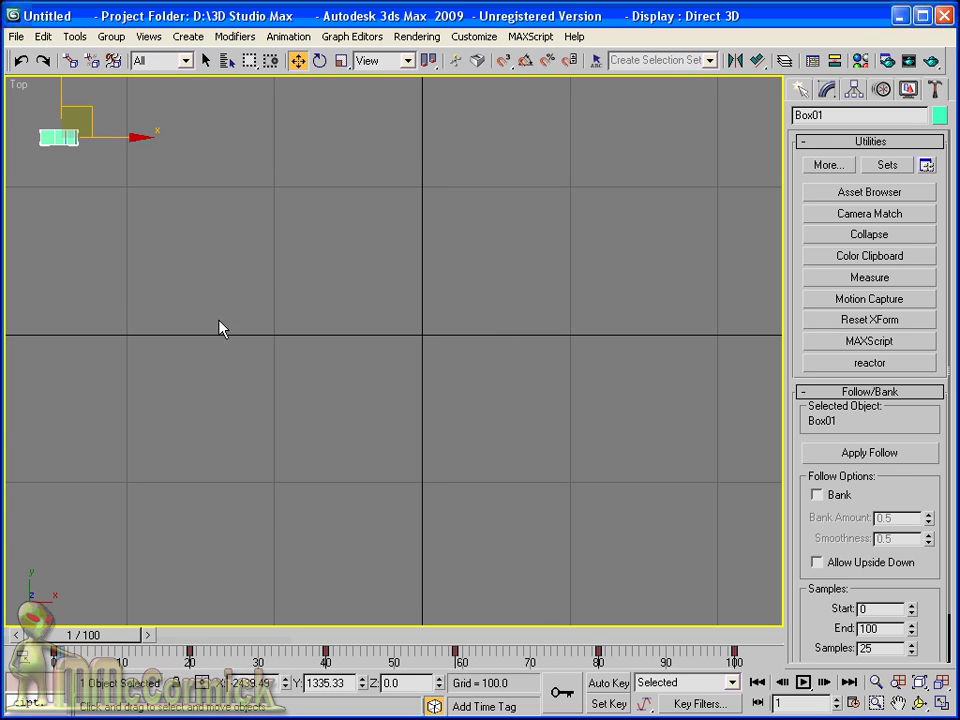
click(898, 462)
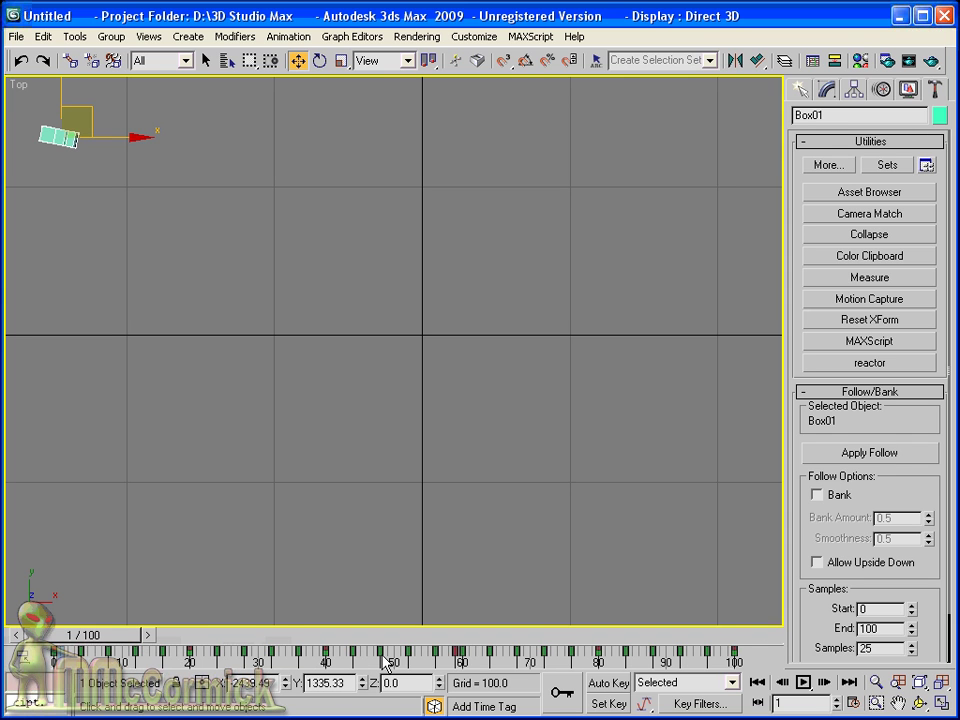
click(803, 682)
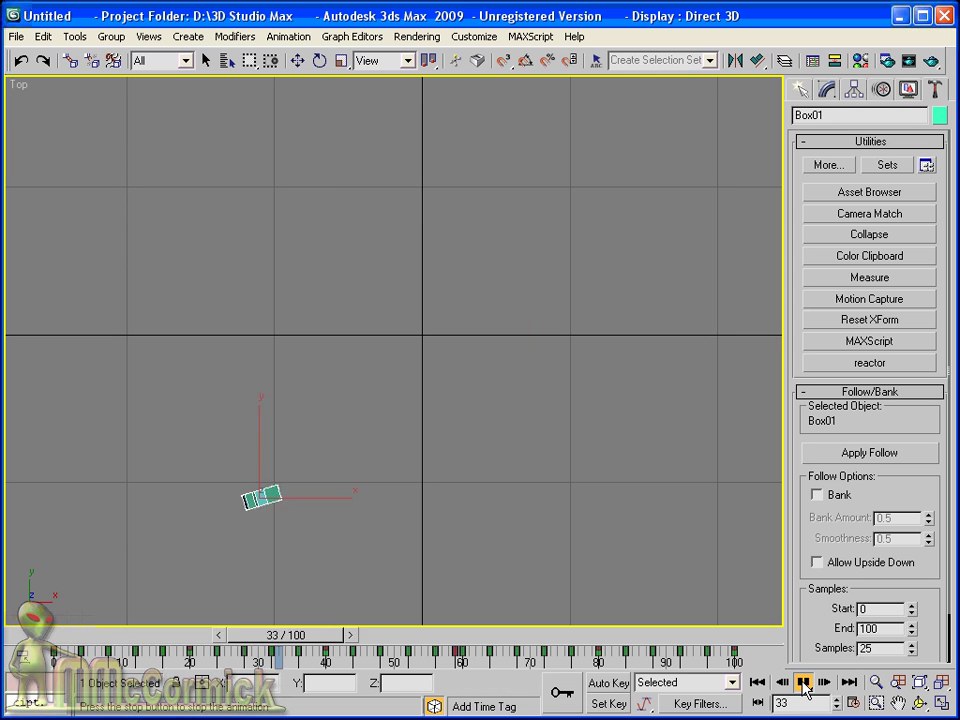
Stop playback, delete Box01's animation keys, and move it to the top-left corner at frame 0.
click(803, 685)
key(w)
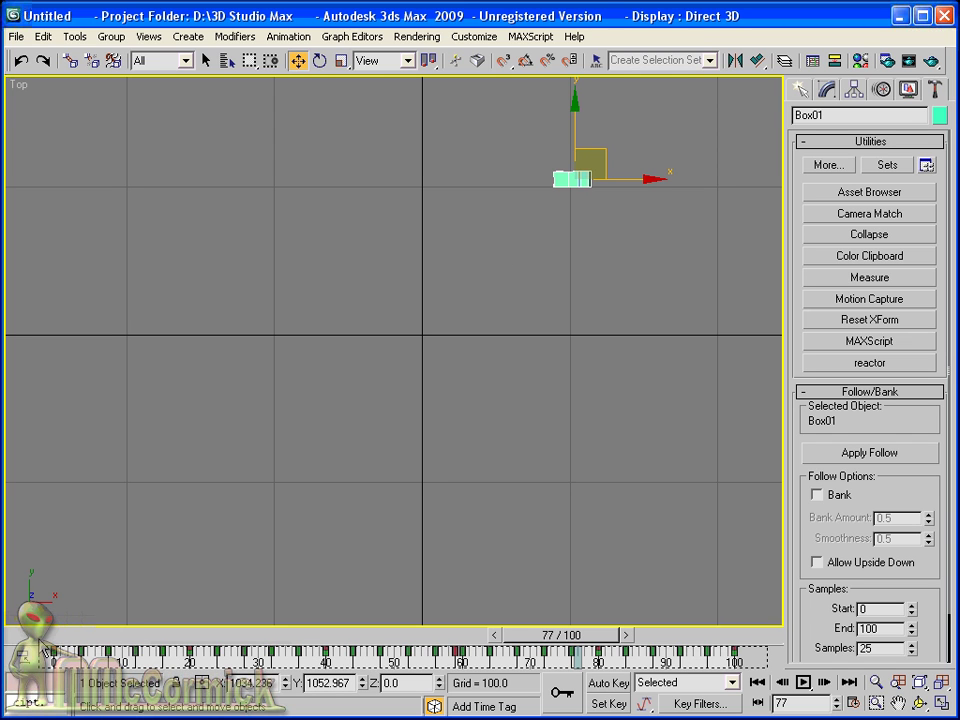
key(Delete)
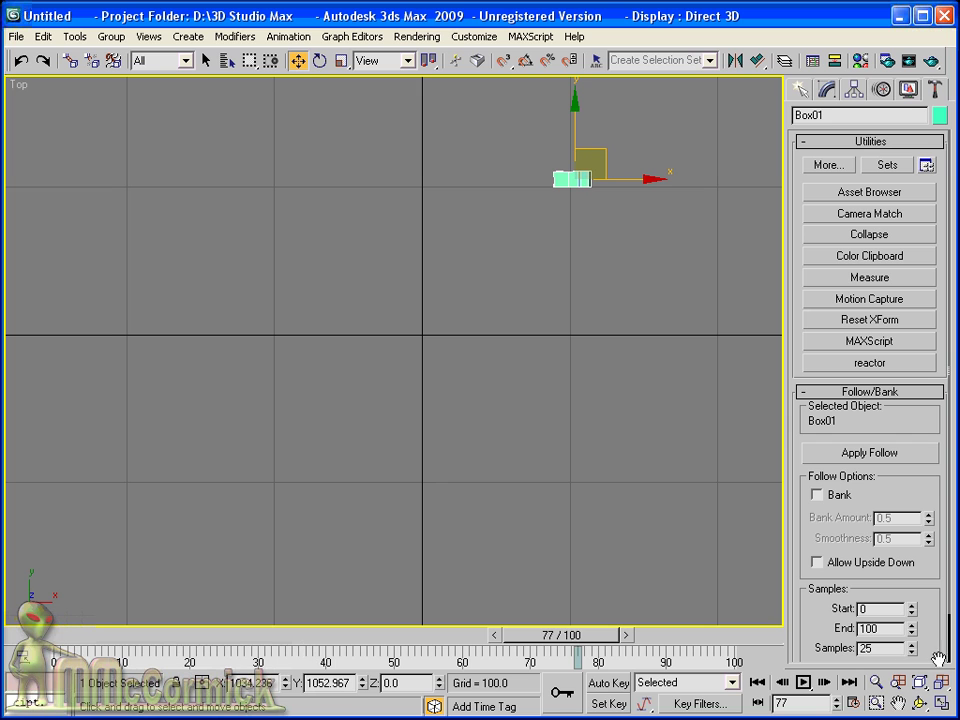
click(758, 686)
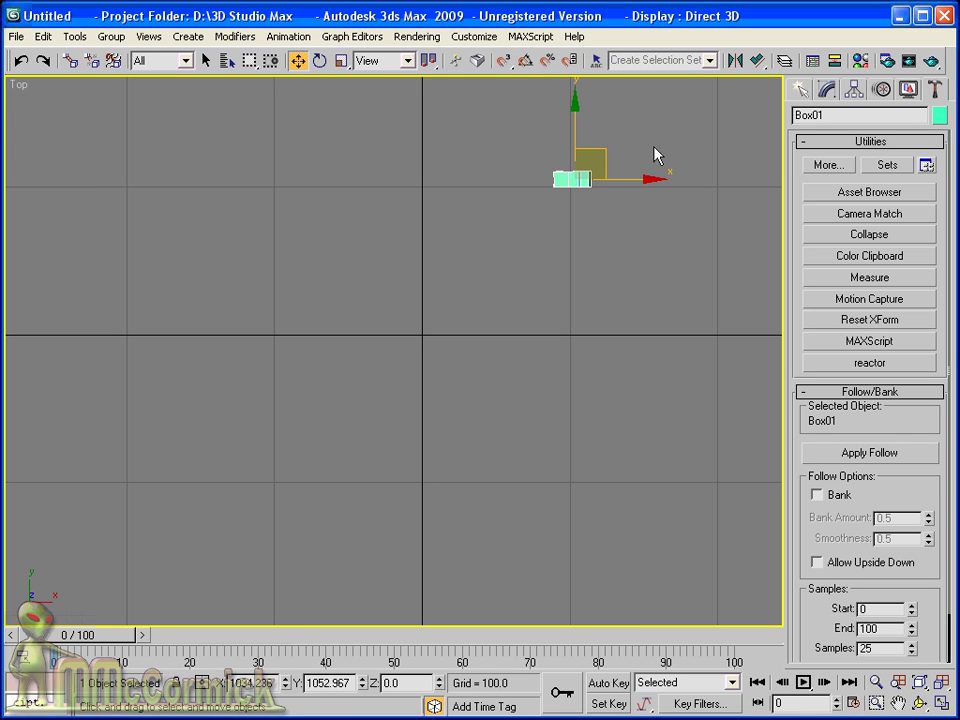
drag(623, 168, 103, 117)
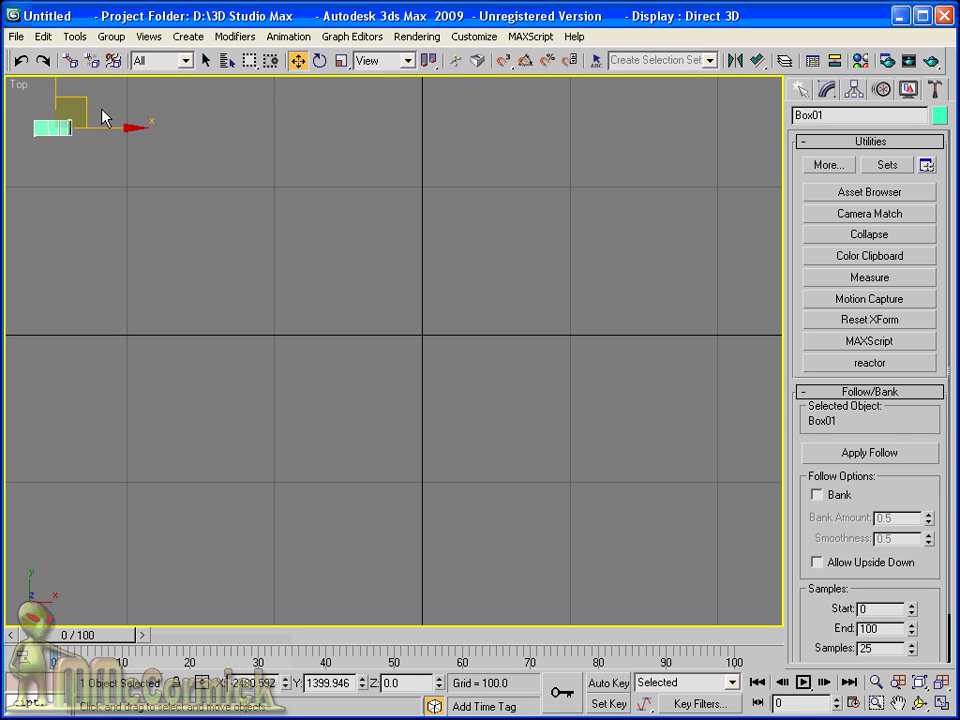
Draw a large circle, Circle01, centred in the Top view.
click(801, 90)
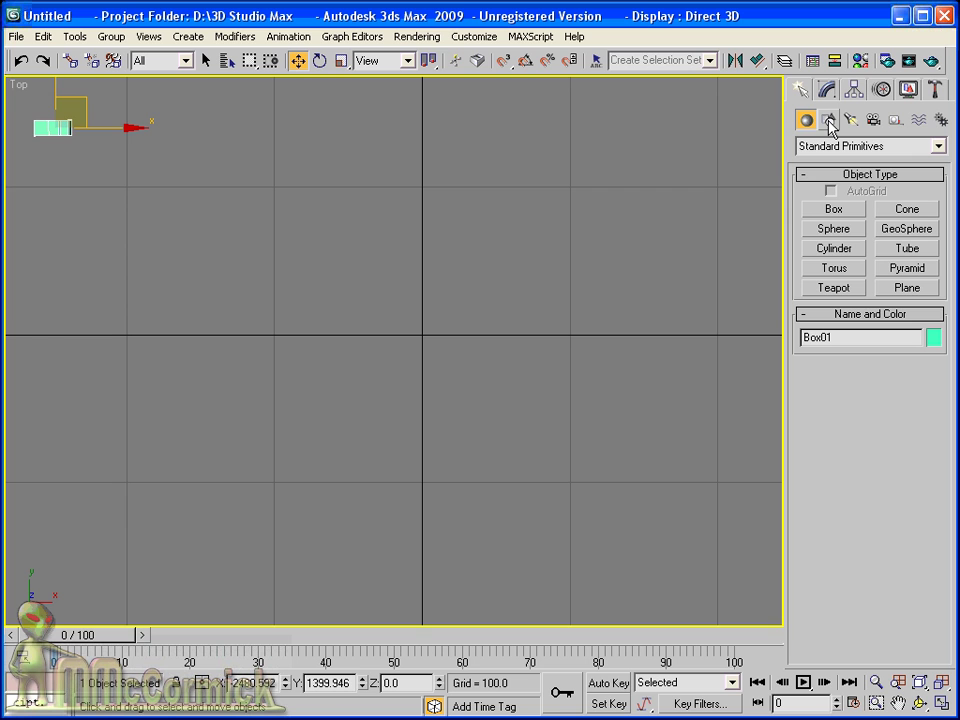
click(830, 121)
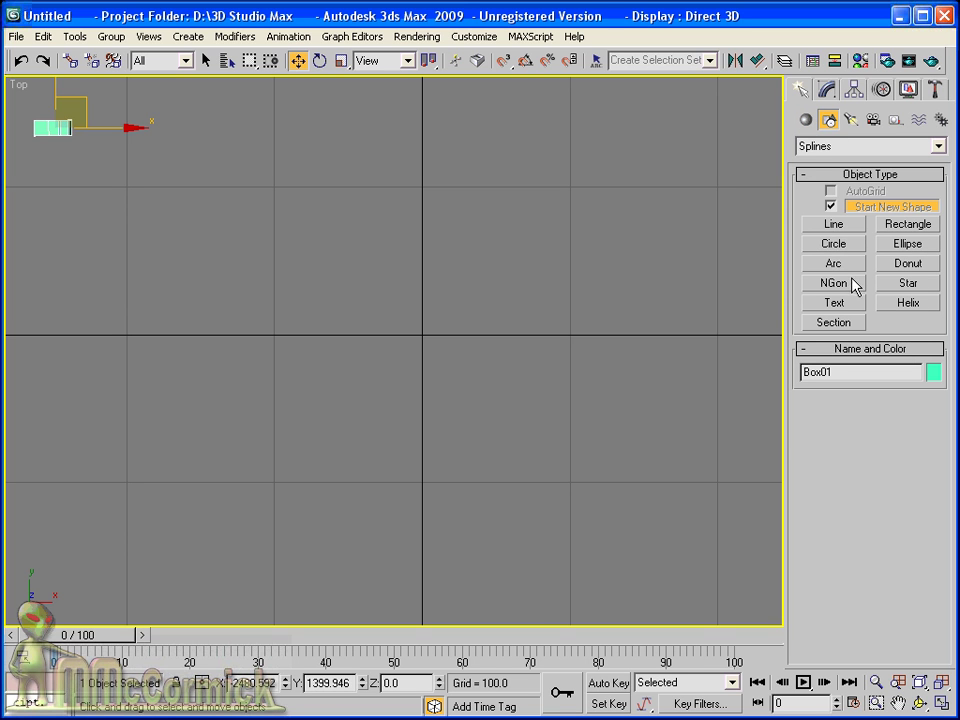
click(836, 245)
drag(400, 341, 399, 156)
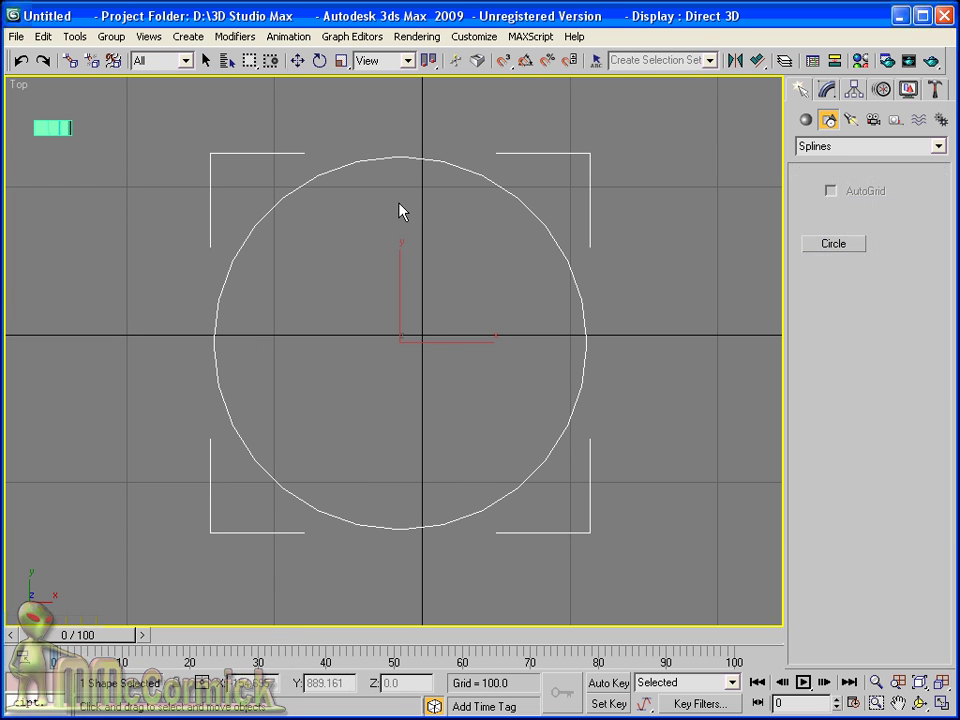
key(w)
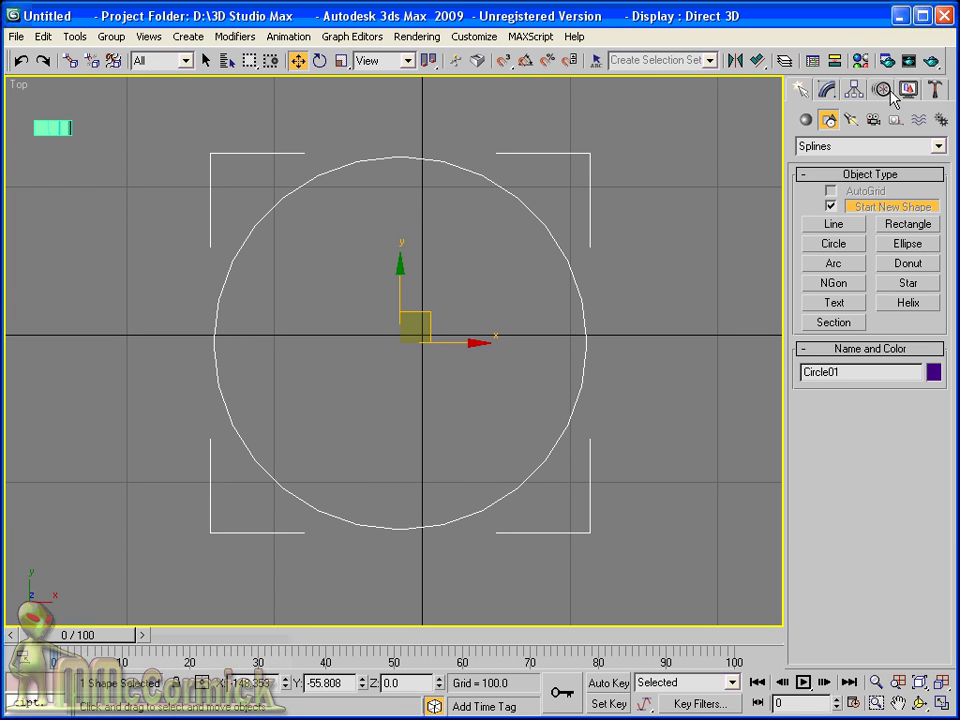
Select Box01 and choose its Position controller in the Motion panel's Assign Controller list.
click(882, 90)
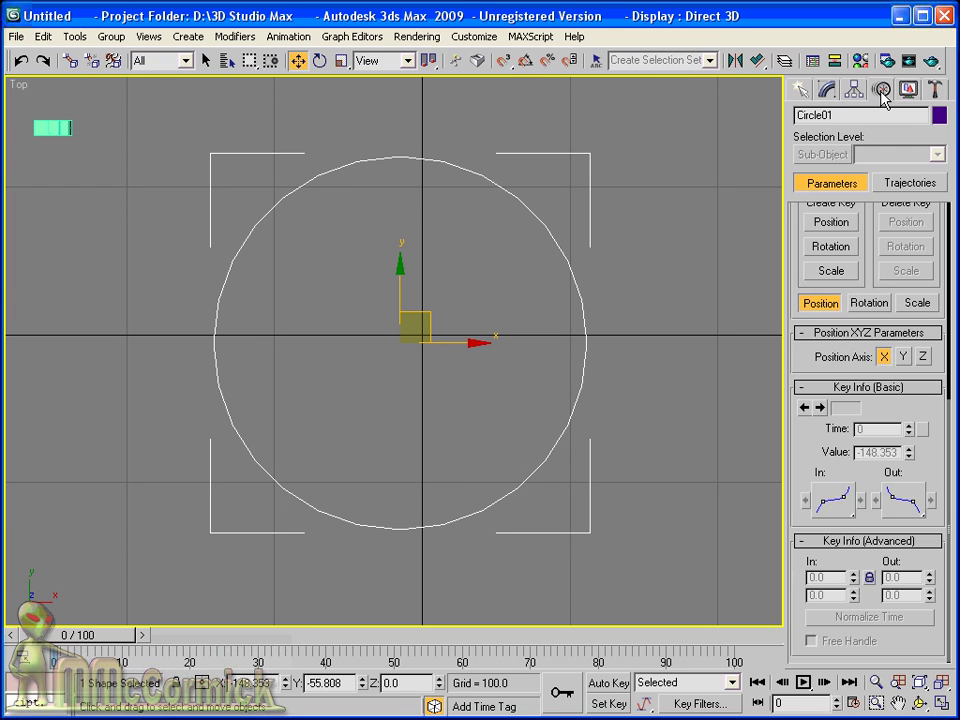
click(53, 127)
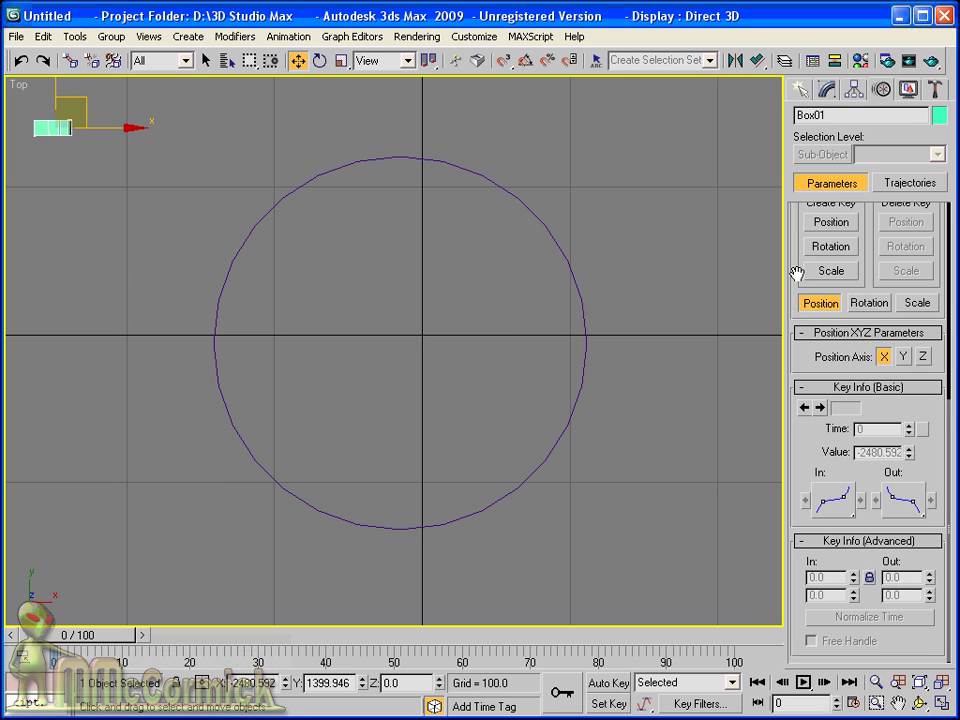
drag(797, 273, 789, 523)
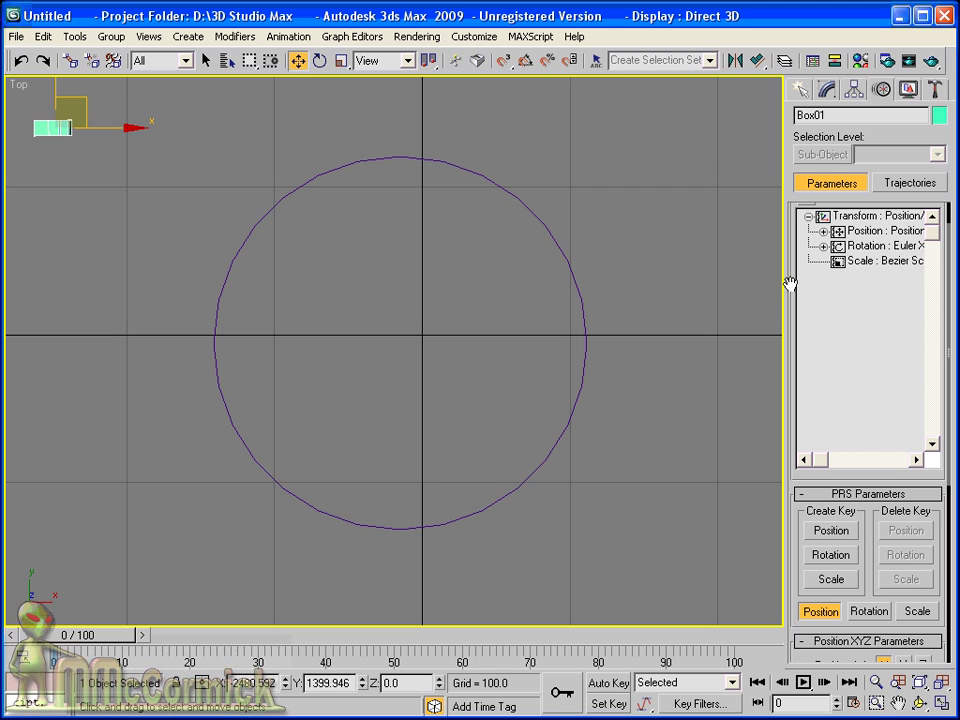
drag(790, 285, 793, 339)
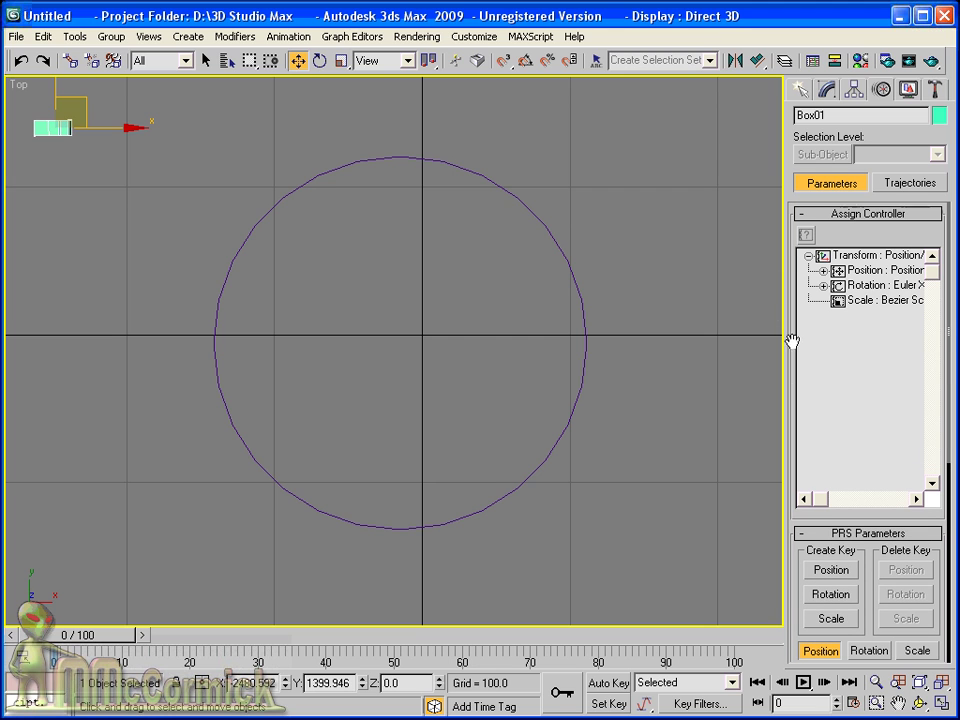
click(885, 270)
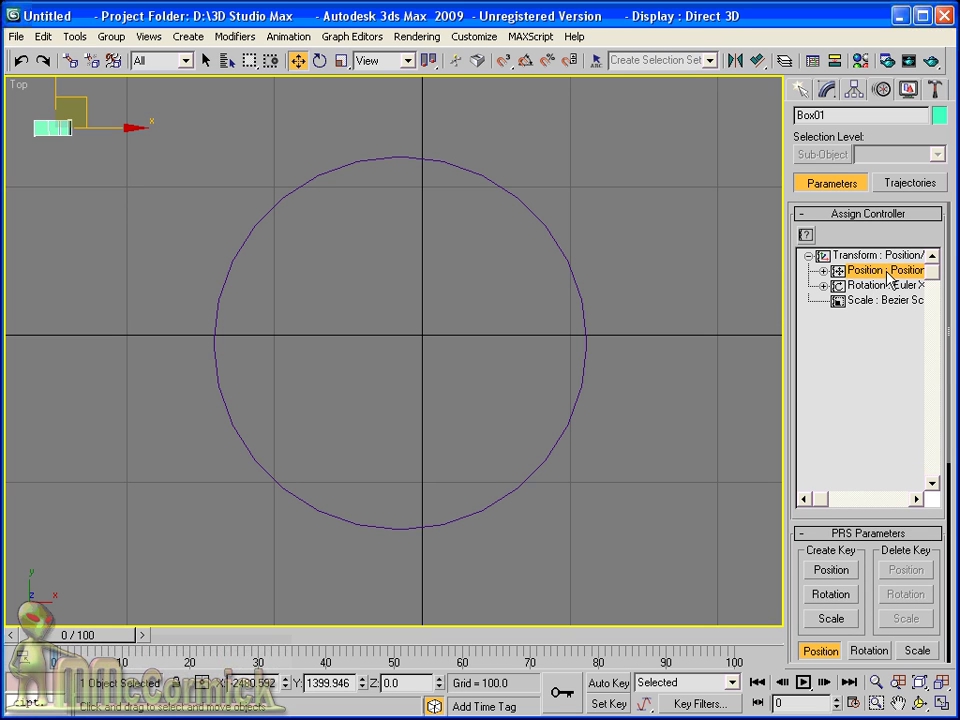
Assign a Path Constraint to Box01's position and add Circle01 as its path.
click(806, 236)
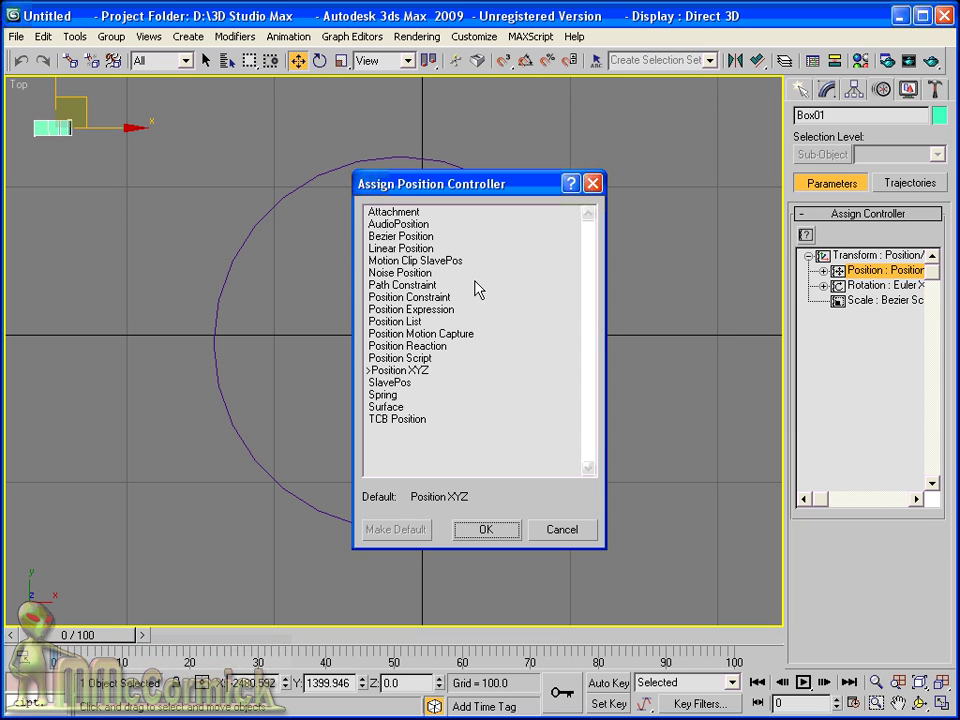
click(400, 285)
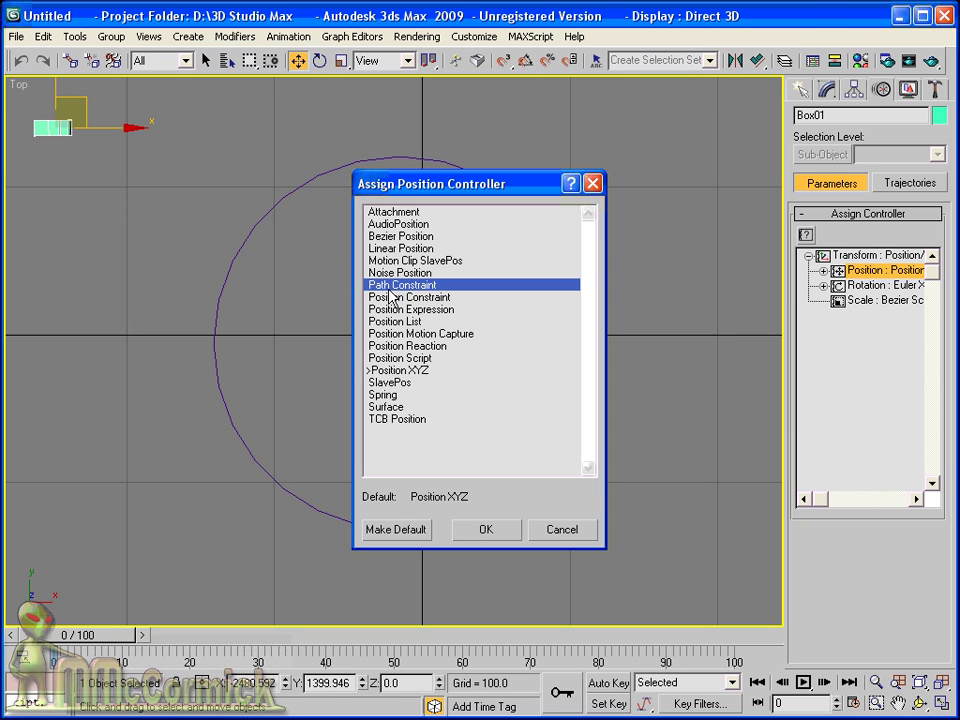
click(485, 530)
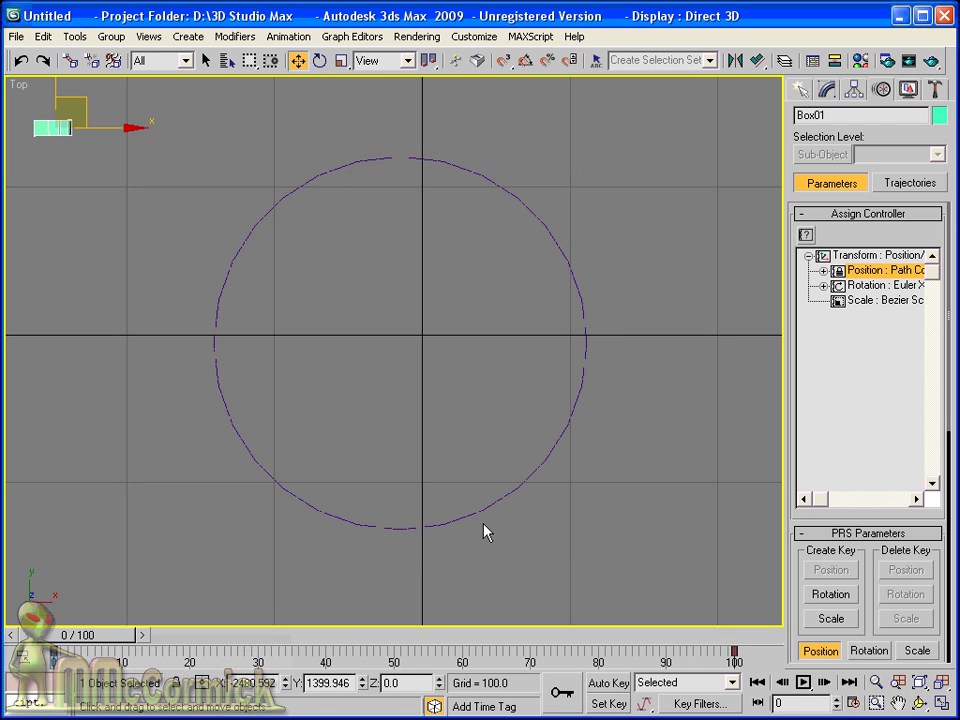
drag(795, 553, 797, 204)
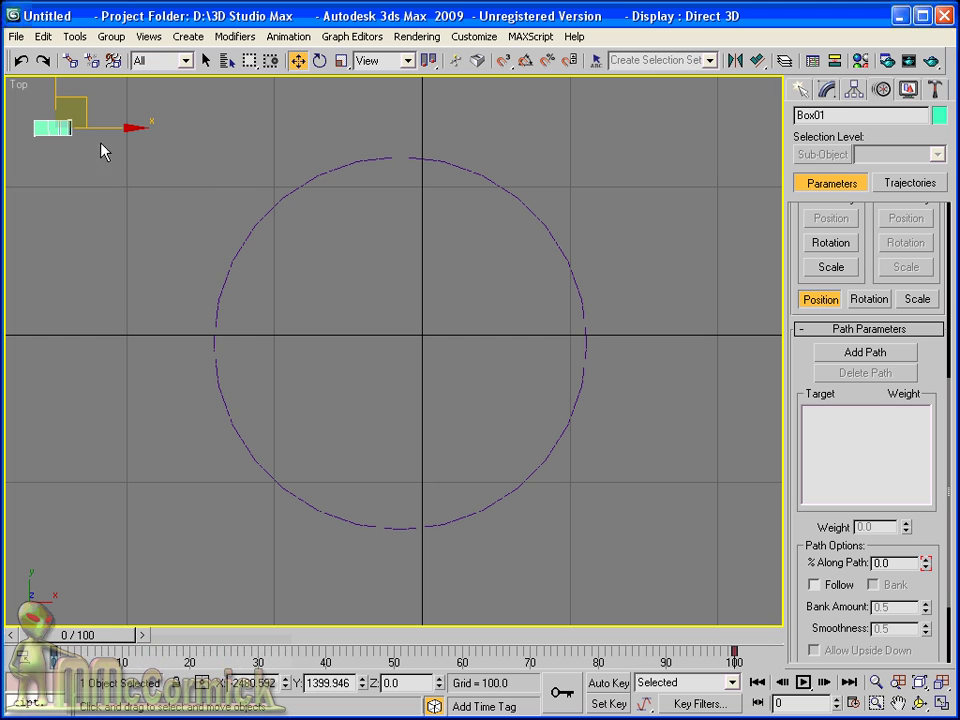
click(870, 354)
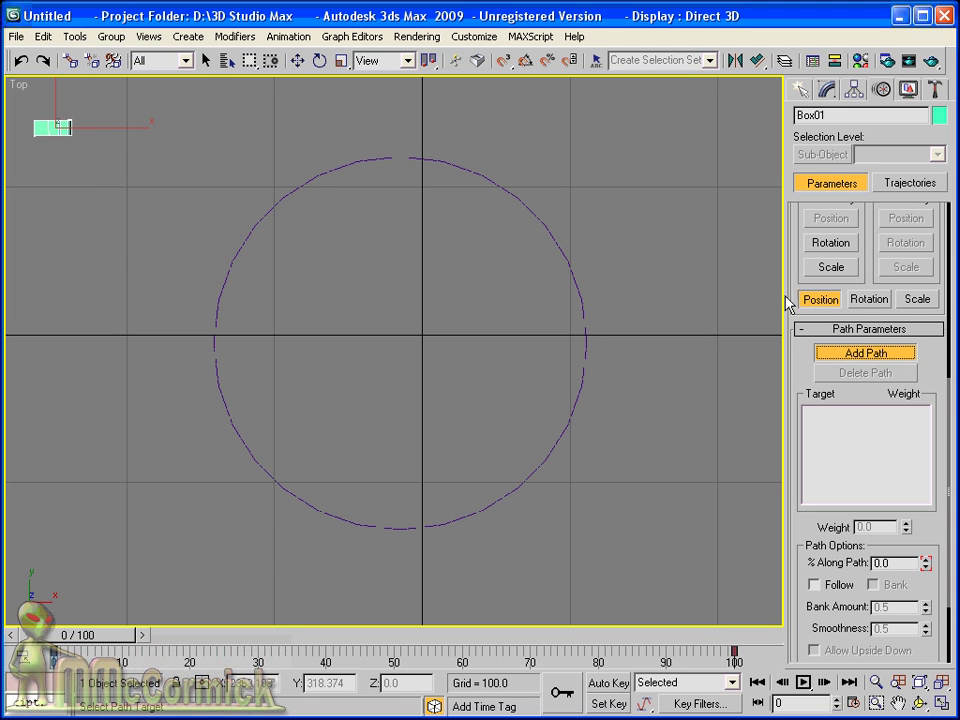
click(548, 219)
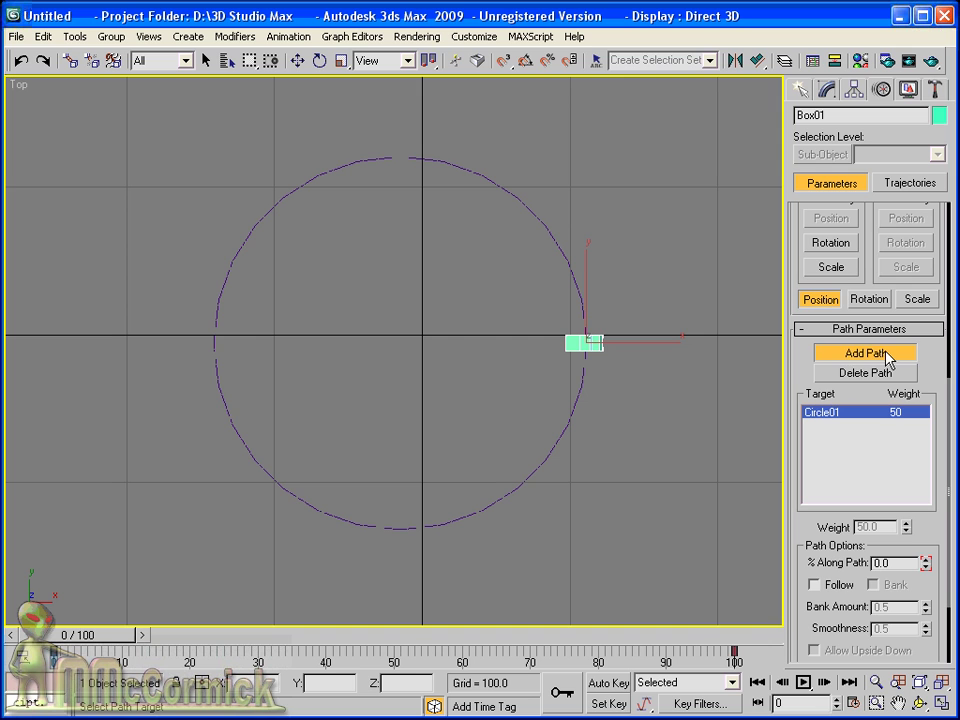
Preview the box travelling the circle, enable Follow in Path Options, and return to frame 0.
click(885, 355)
drag(797, 371, 805, 291)
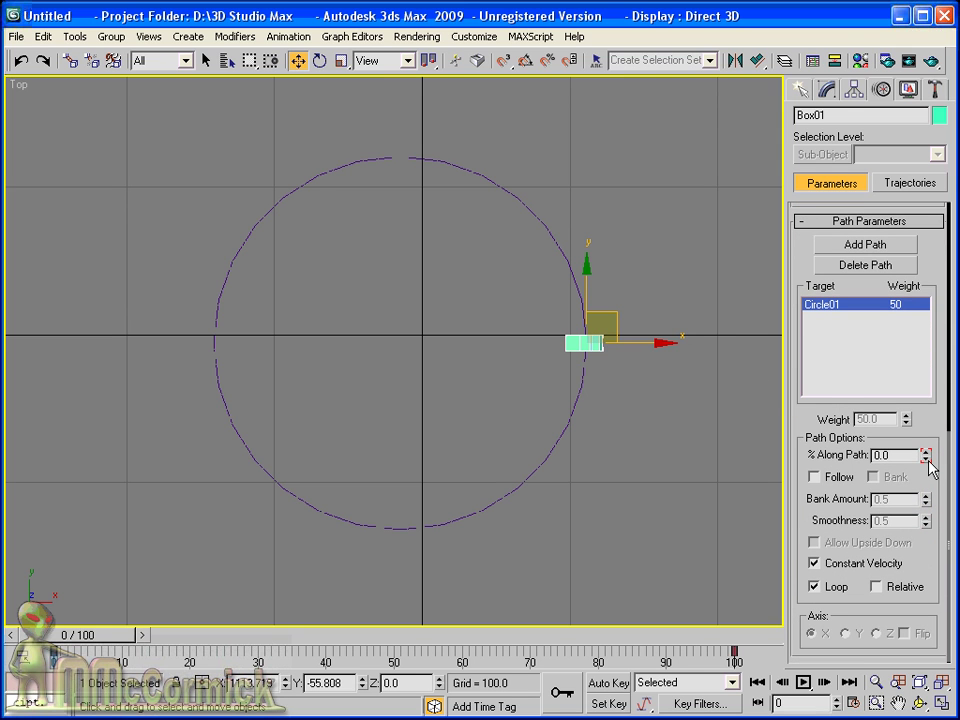
click(803, 682)
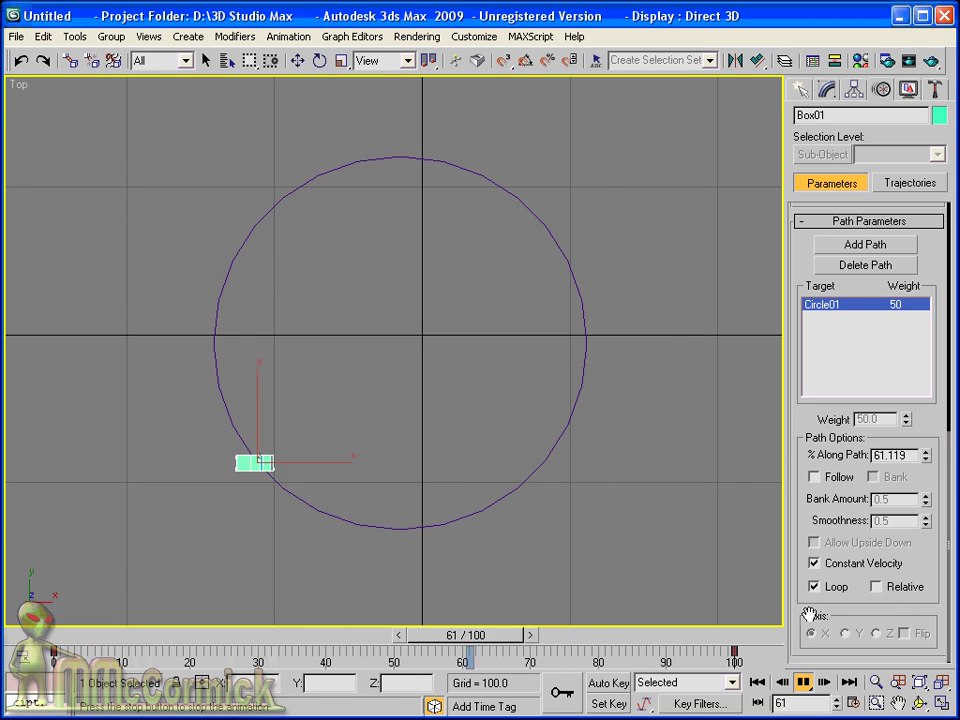
key(/)
key(w)
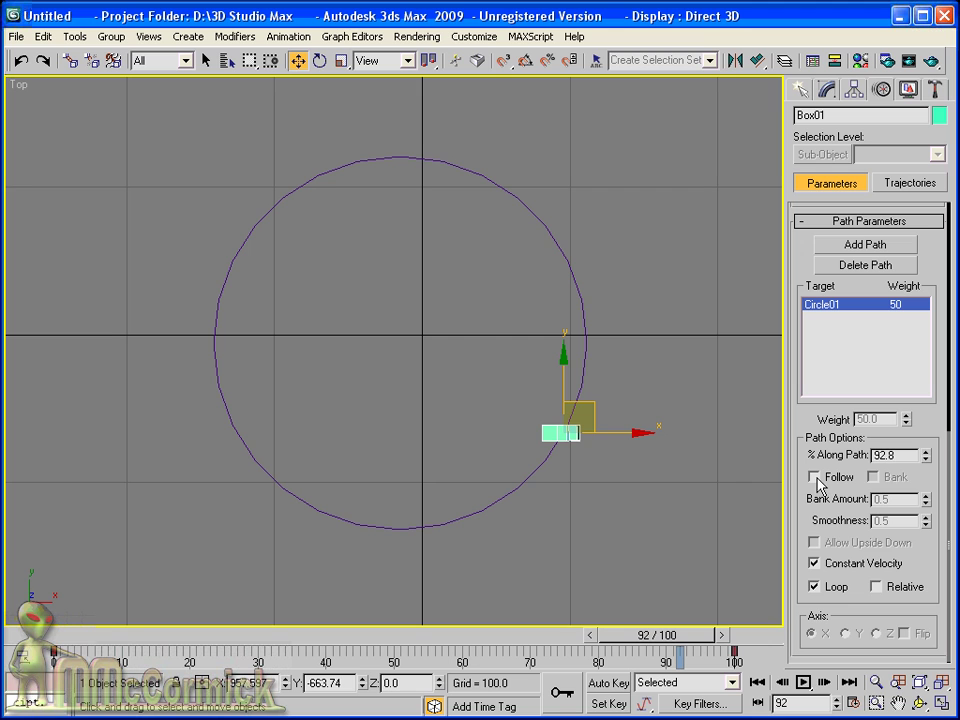
click(814, 477)
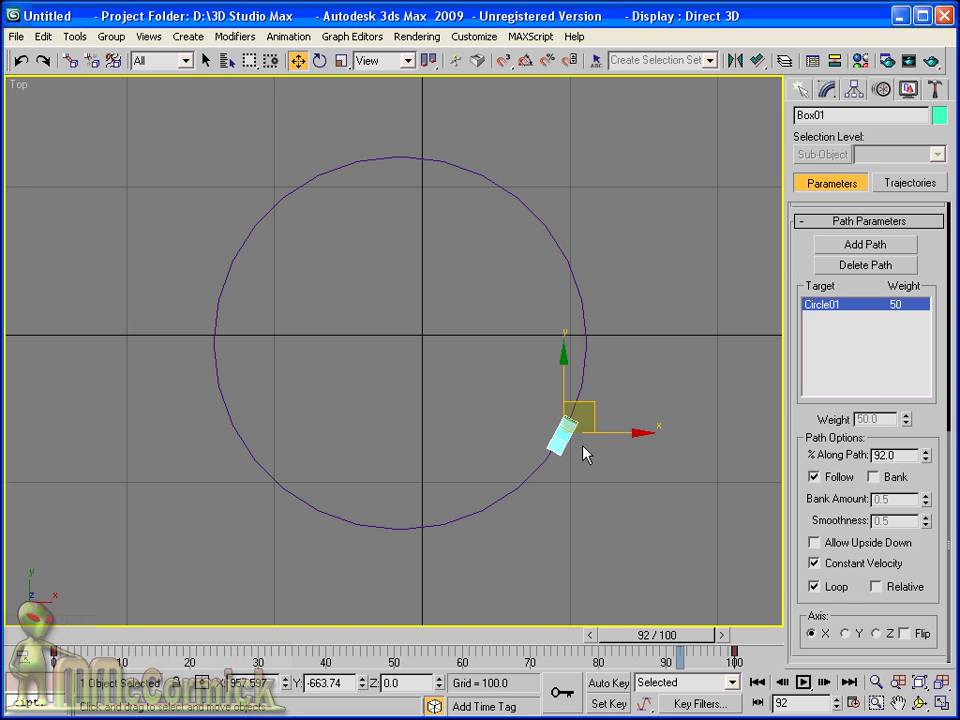
drag(692, 650, 40, 630)
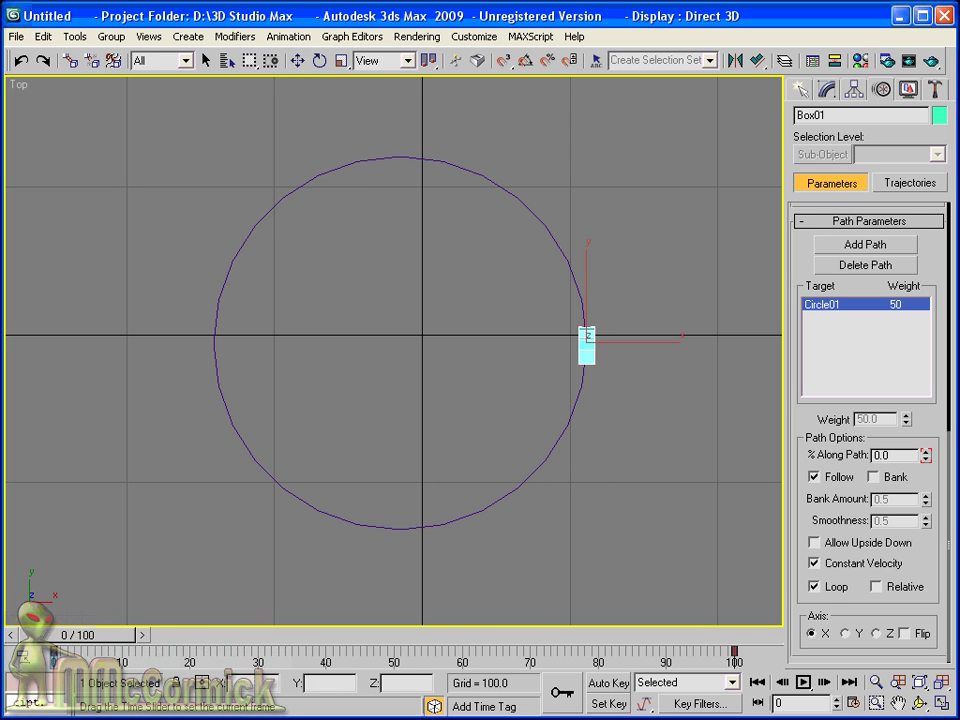
key(w)
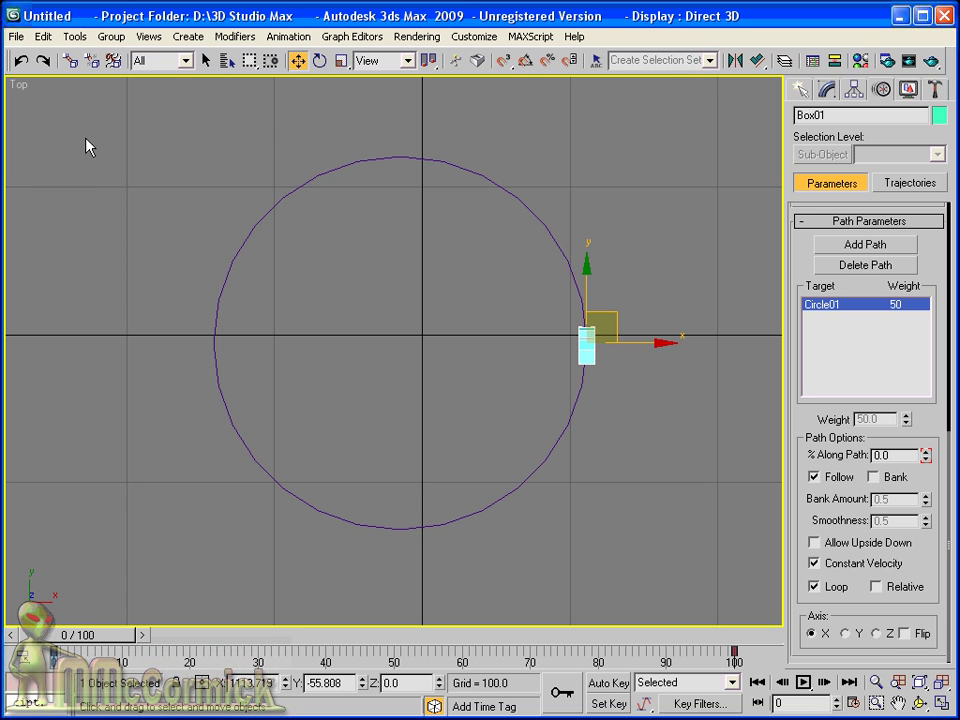
click(20, 86)
Show the scene in a zoomed-to-extents Perspective view and play back the box's motion from frame 0.
click(215, 95)
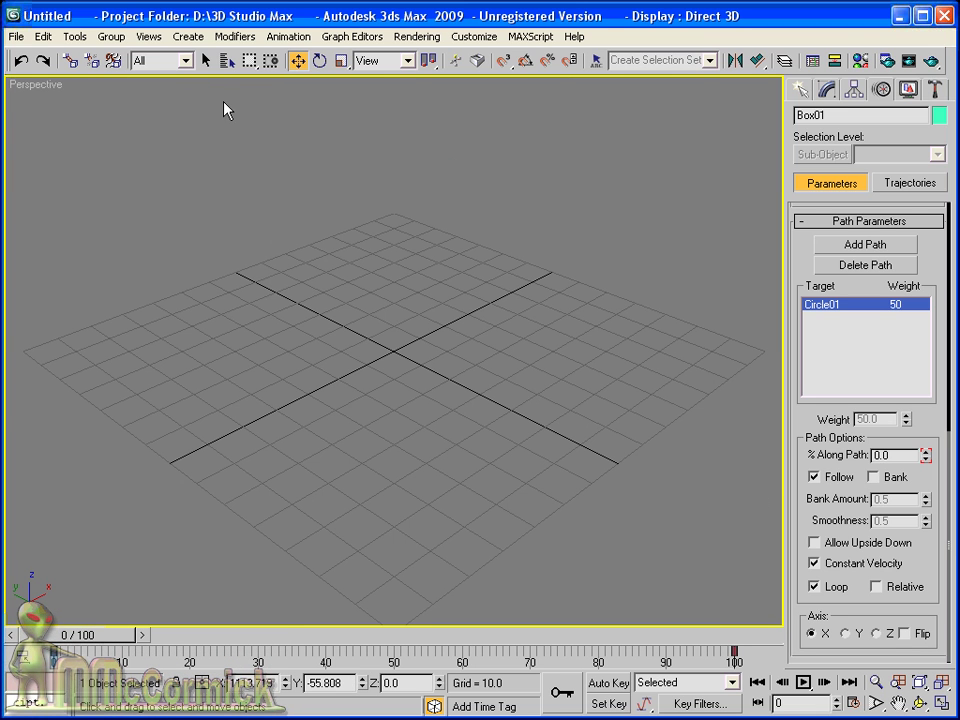
click(939, 684)
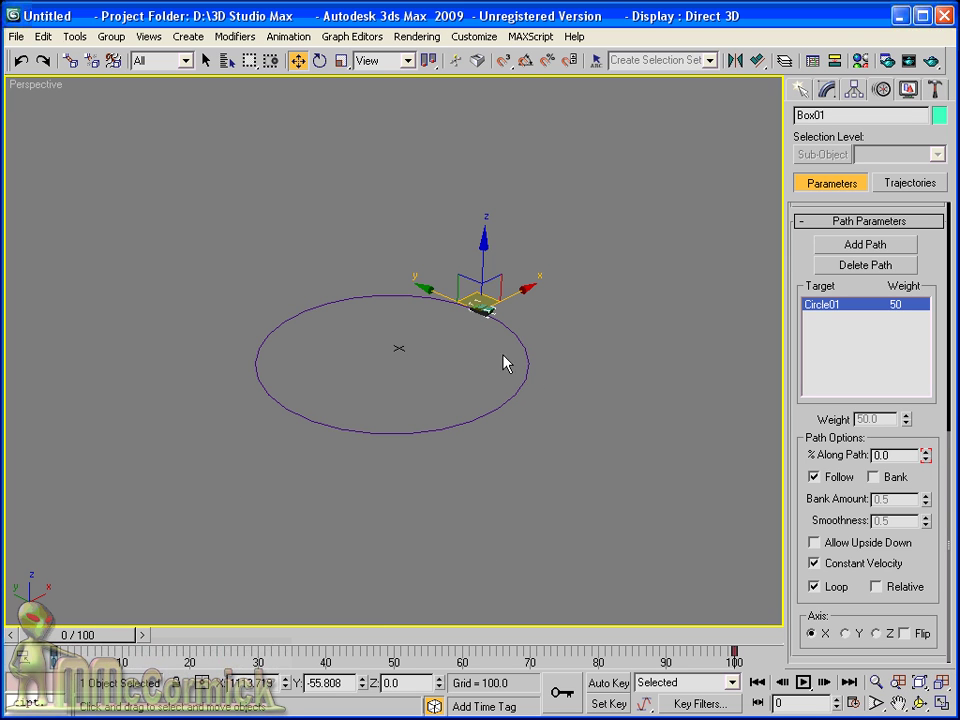
scroll(407, 338, up, 2)
scroll(471, 377, up, 1)
scroll(473, 341, up, 1)
middle_drag(560, 345, 566, 302)
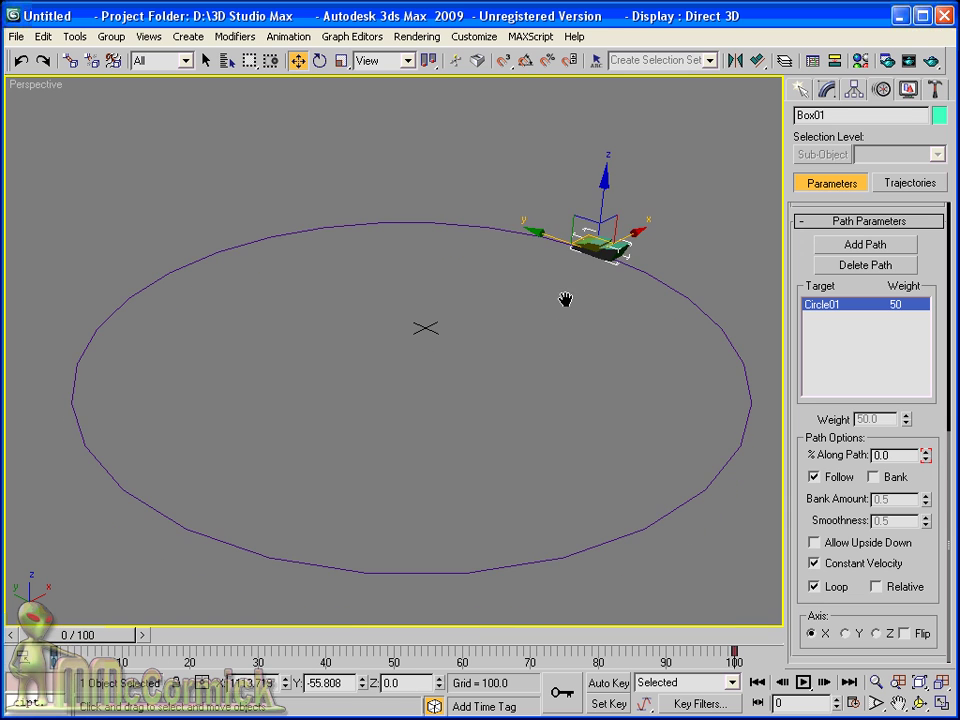
key(slash)
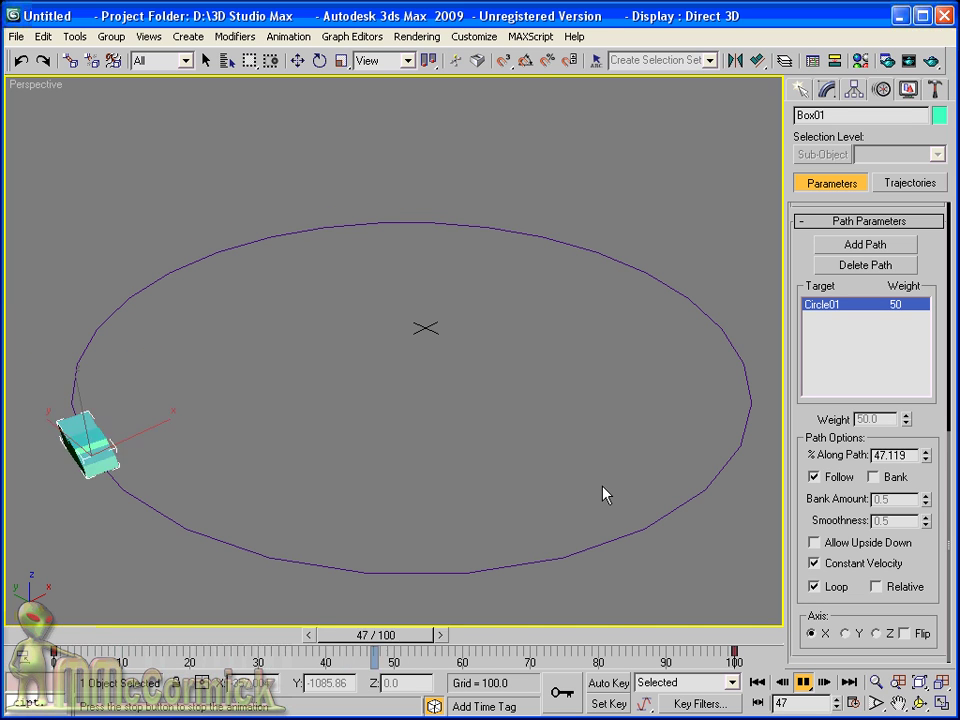
click(805, 688)
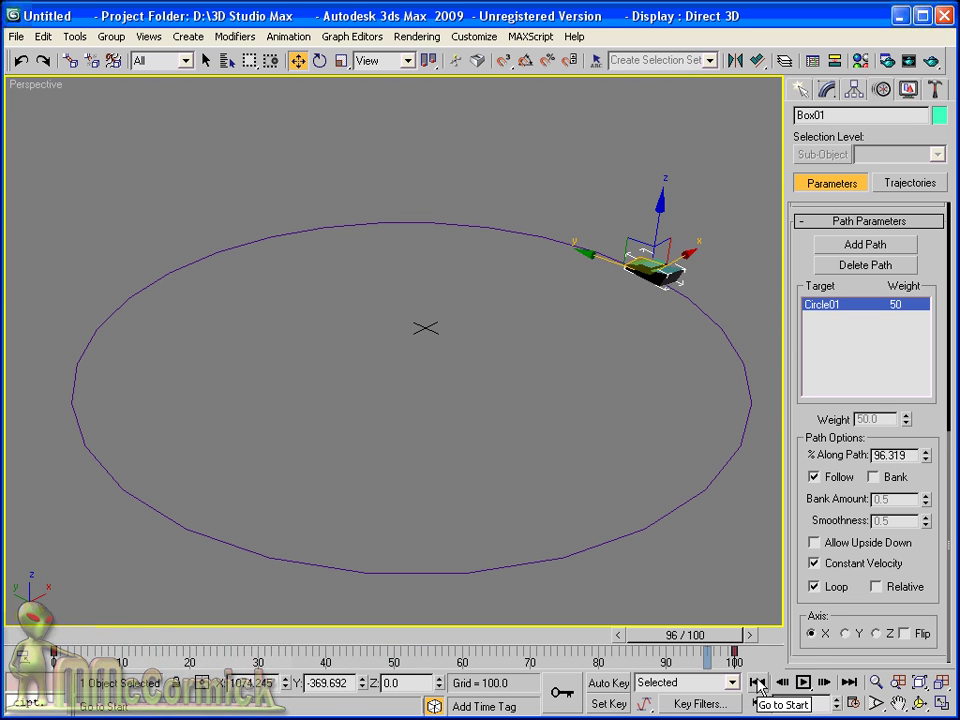
click(758, 682)
mouse_move(107, 645)
mouse_down()
mouse_move(125, 645)
mouse_move(108, 645)
mouse_up()
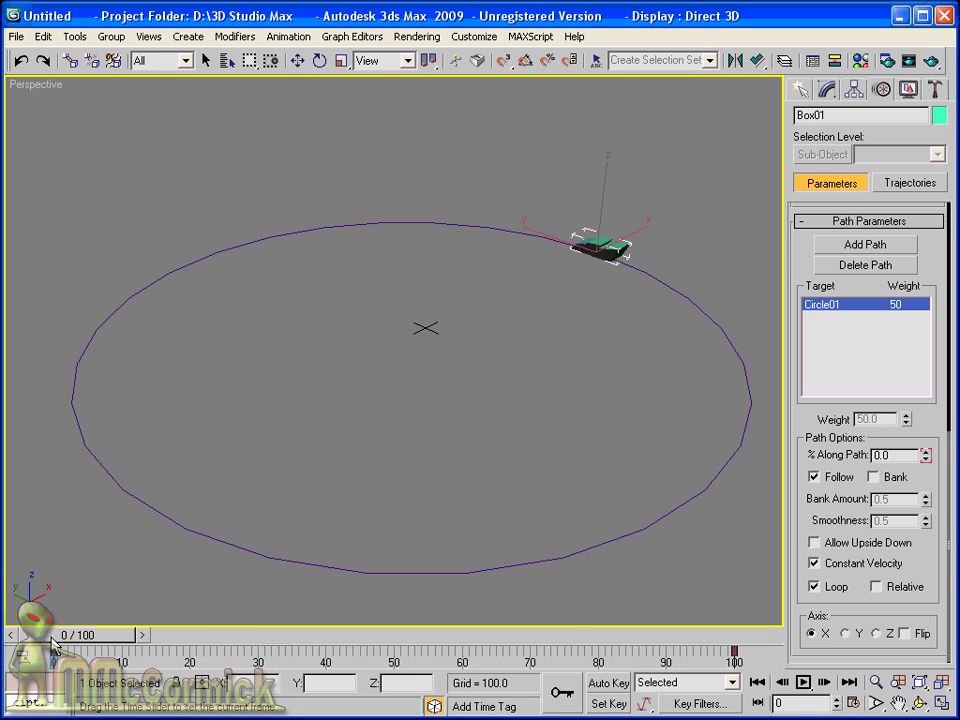
key(w)
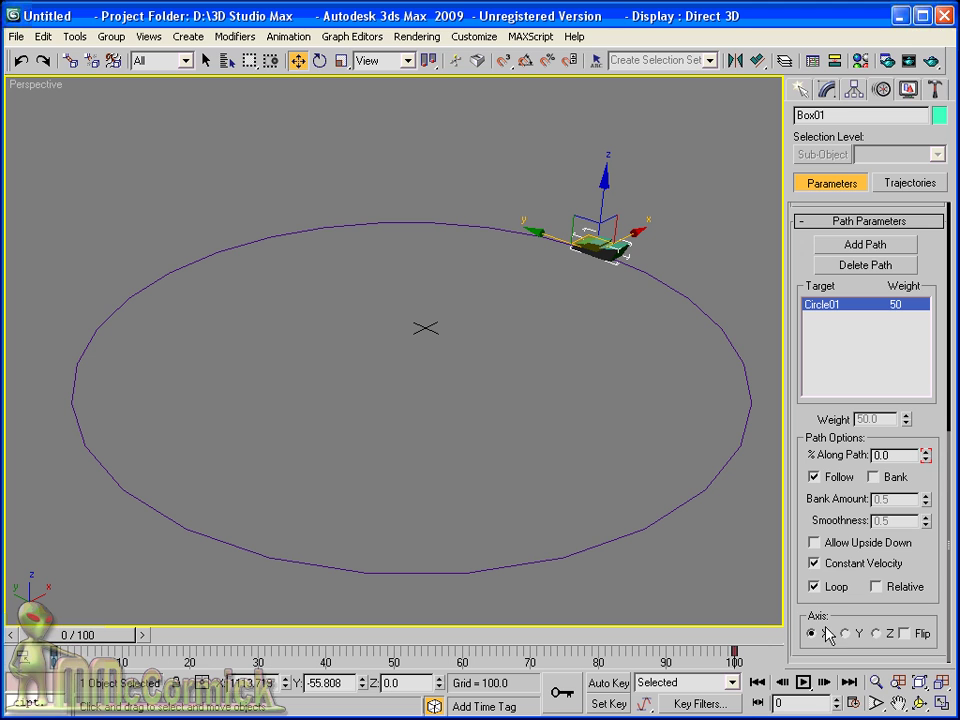
Try the Flip option and the Y and Z axis settings, then restore the box's alignment to X.
click(904, 633)
click(918, 638)
click(845, 633)
click(876, 633)
click(813, 633)
Convert Circle01 to an Editable Spline and enter Vertex sub-object mode.
click(672, 300)
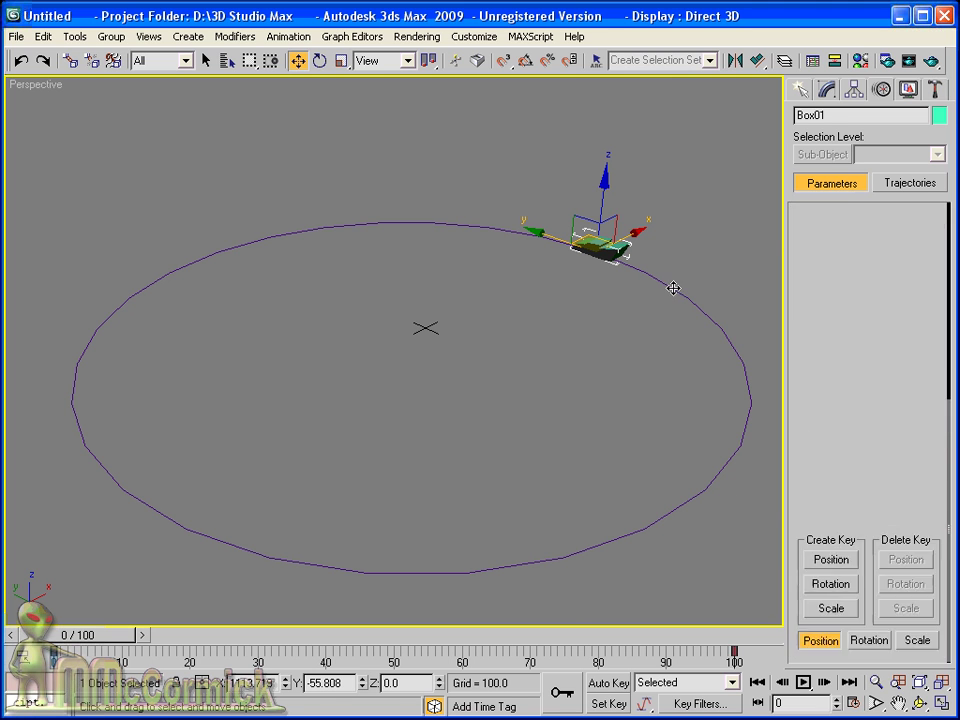
click(827, 92)
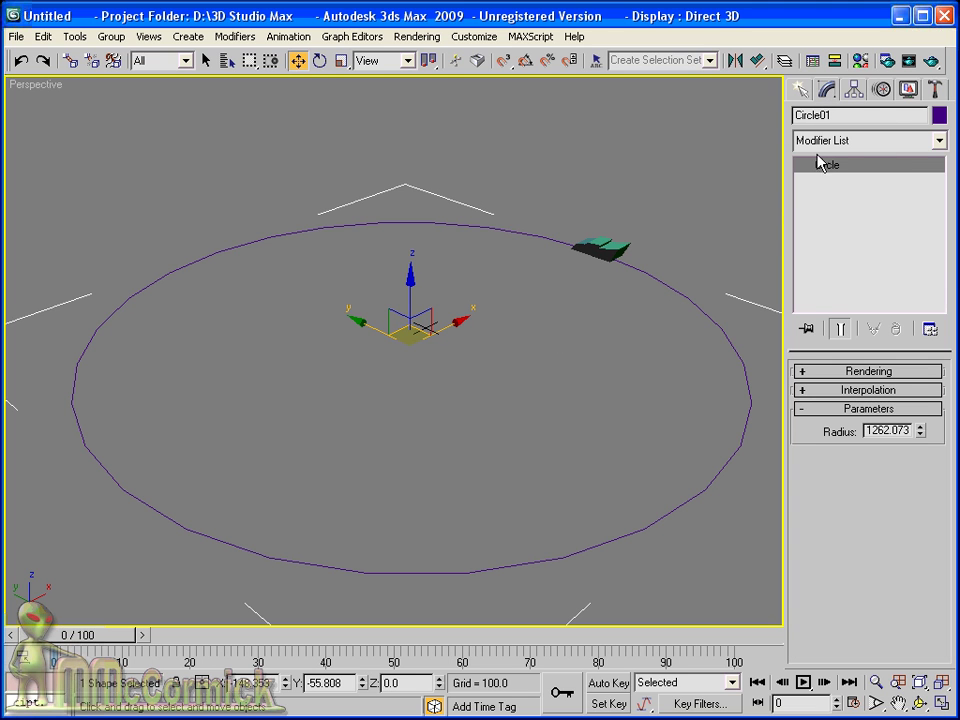
right_click(839, 166)
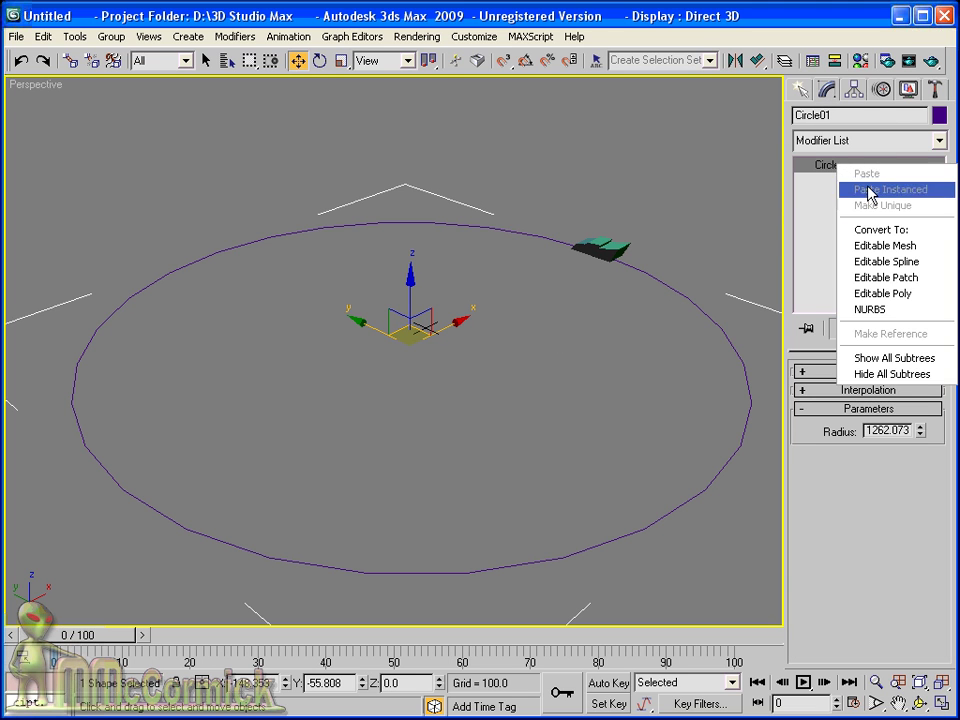
click(924, 268)
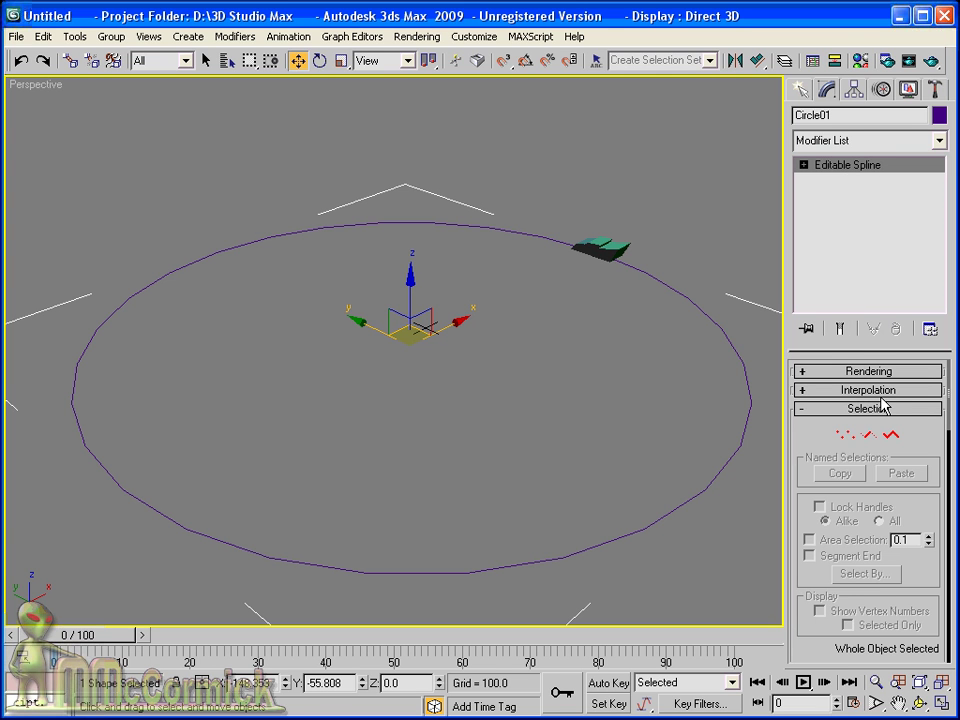
click(845, 433)
Lower the upper-left vertex and drag the tangents of it and the lower-right vertex to warp the loop.
mouse_move(315, 313)
middle_down()
mouse_move(346, 314)
mouse_move(322, 307)
middle_up()
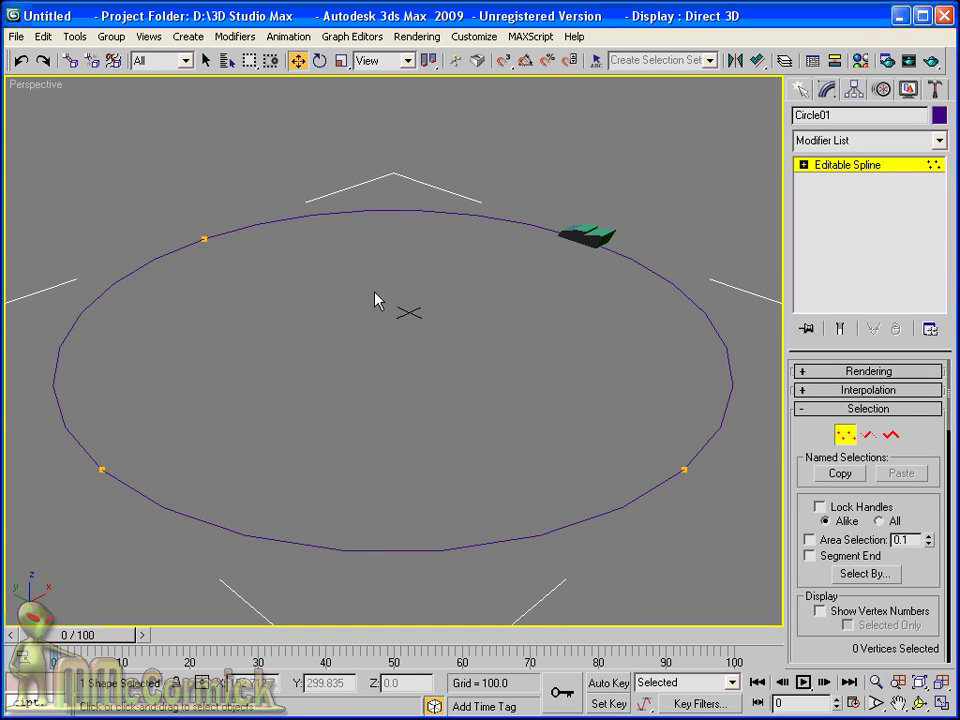
click(208, 240)
drag(200, 167, 205, 234)
mouse_move(320, 259)
mouse_down()
mouse_move(265, 137)
mouse_move(284, 129)
mouse_up()
click(677, 464)
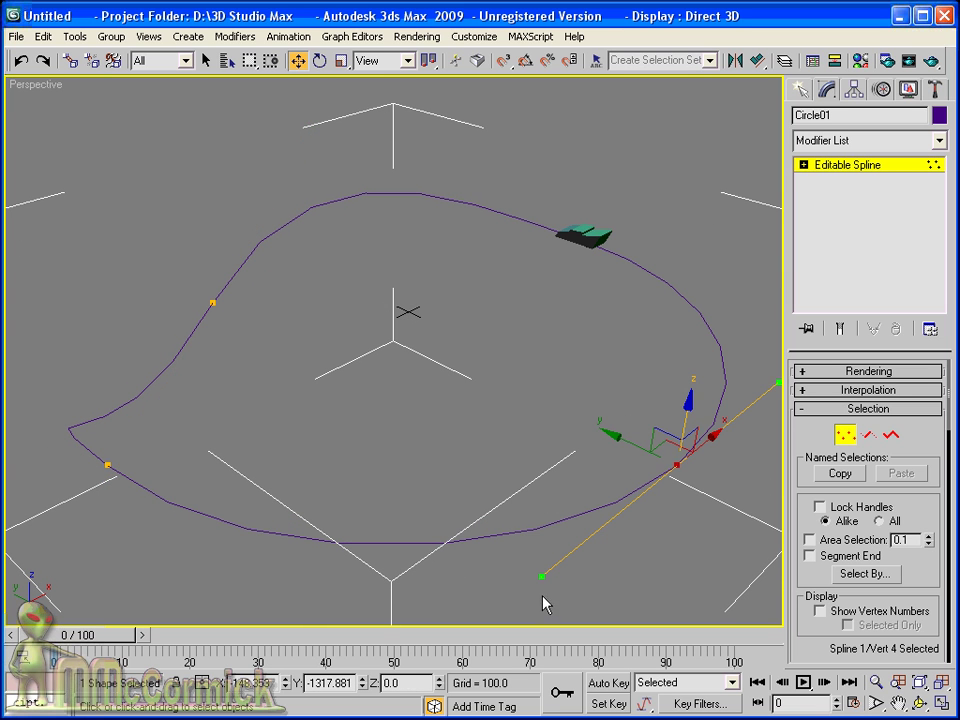
mouse_move(541, 575)
mouse_down()
mouse_move(561, 413)
mouse_move(467, 366)
mouse_up()
Add two new vertices to the path, one on the lower segment and one on the right.
scroll(926, 470, down, 3)
scroll(915, 420, down, 2)
scroll(918, 393, down, 2)
scroll(921, 372, down, 3)
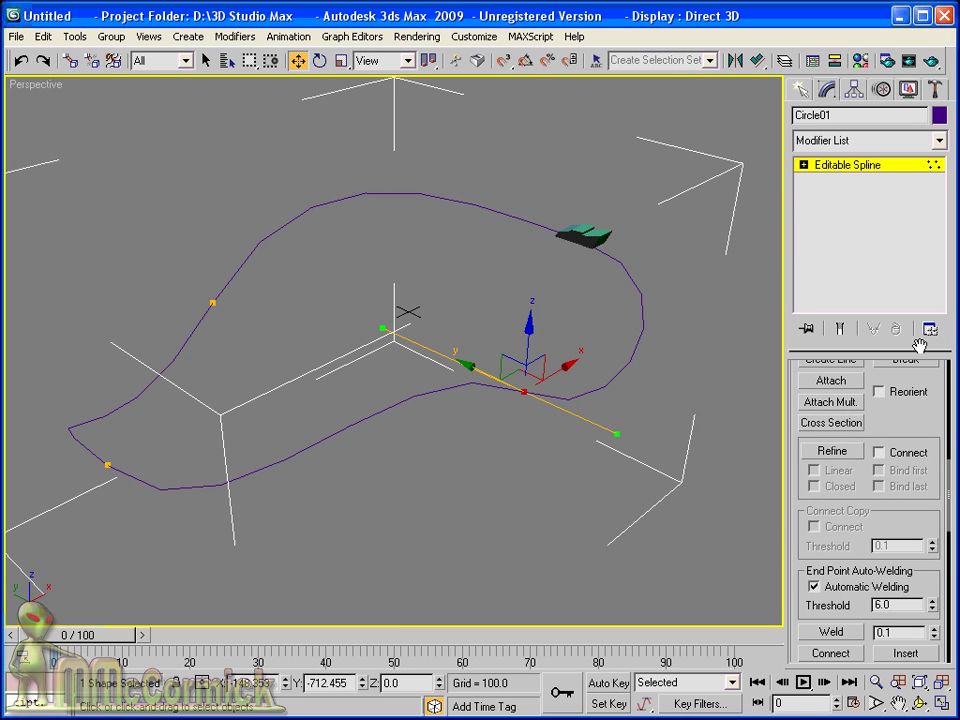
click(850, 453)
click(356, 423)
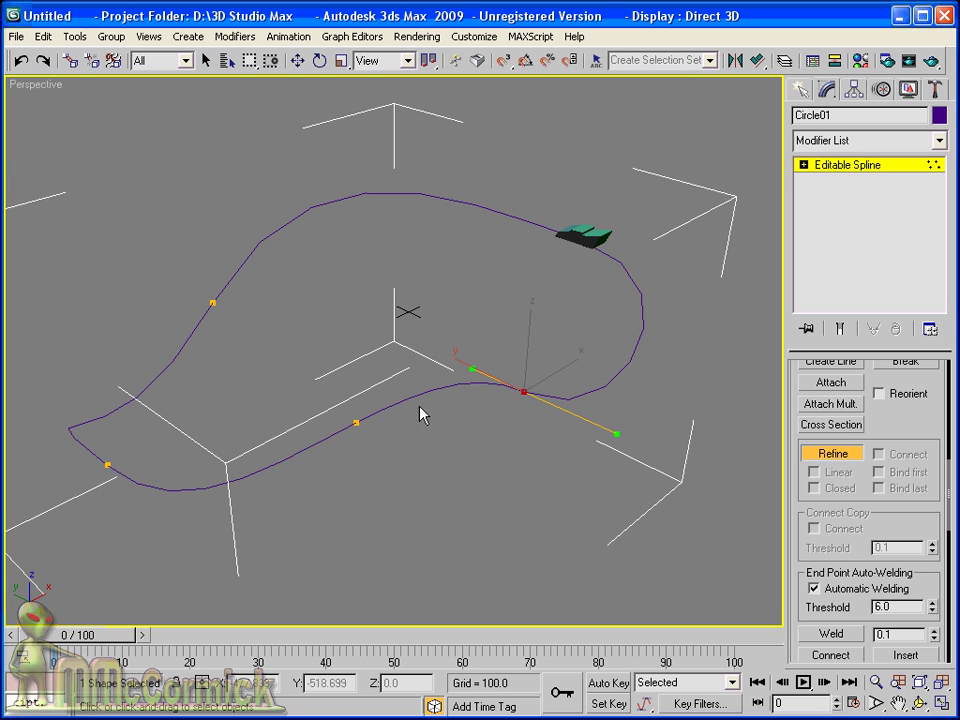
click(643, 306)
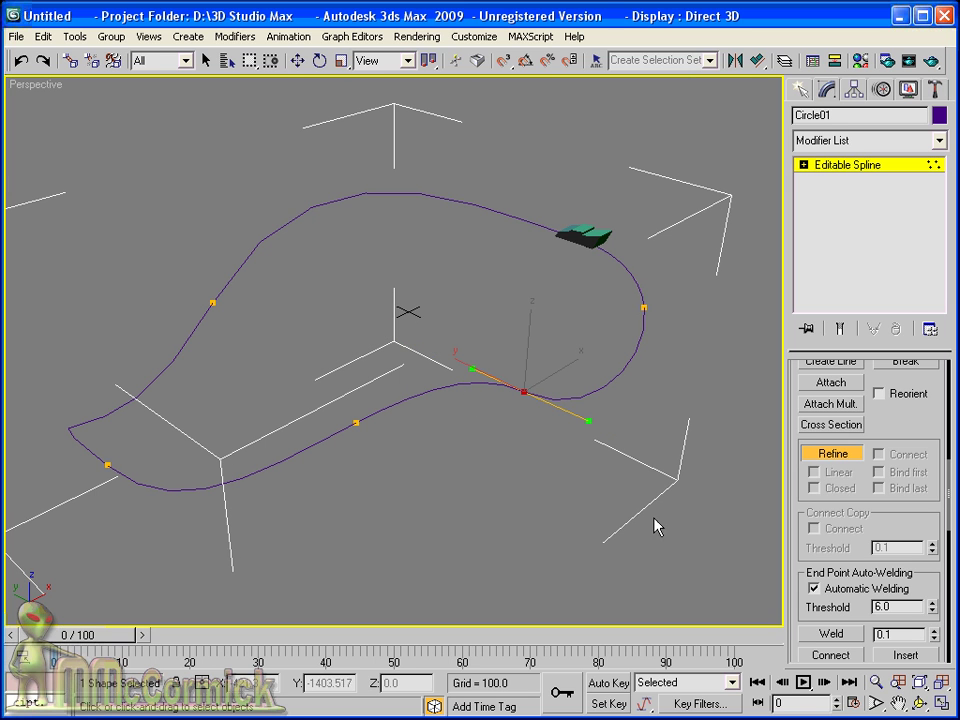
right_click(679, 337)
Raise the right-side and lower vertices upward in Z and play the animation.
click(643, 310)
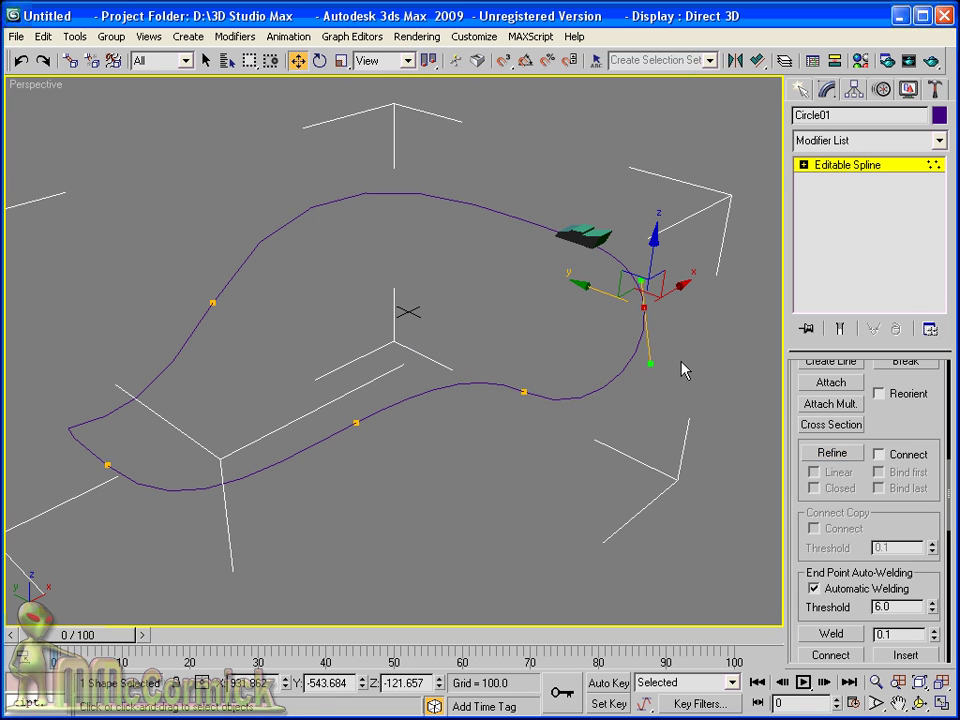
drag(643, 305, 652, 149)
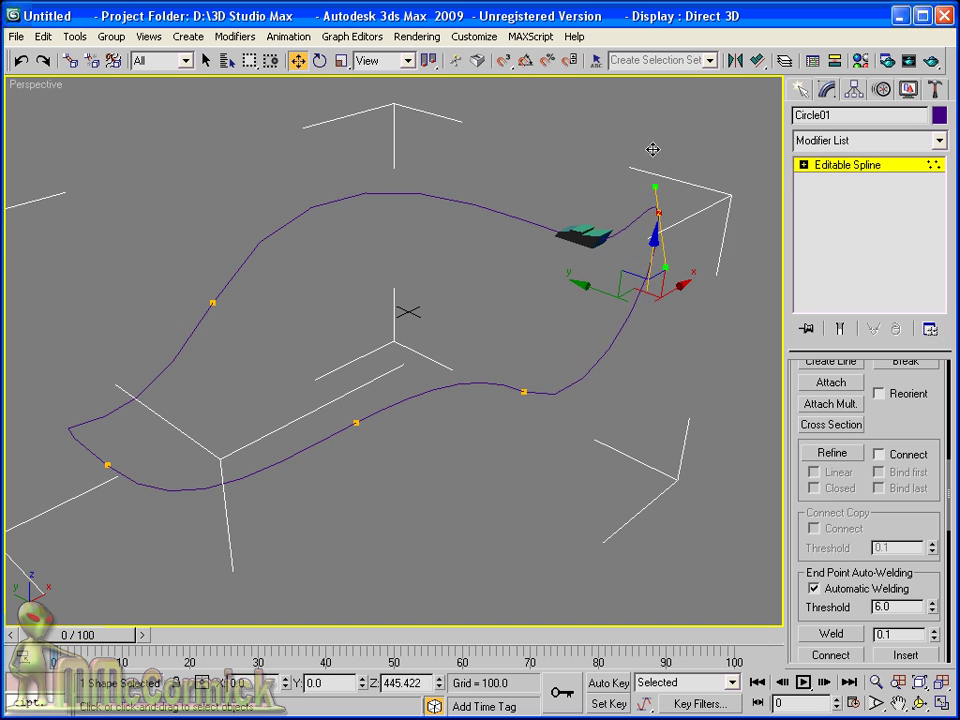
click(359, 422)
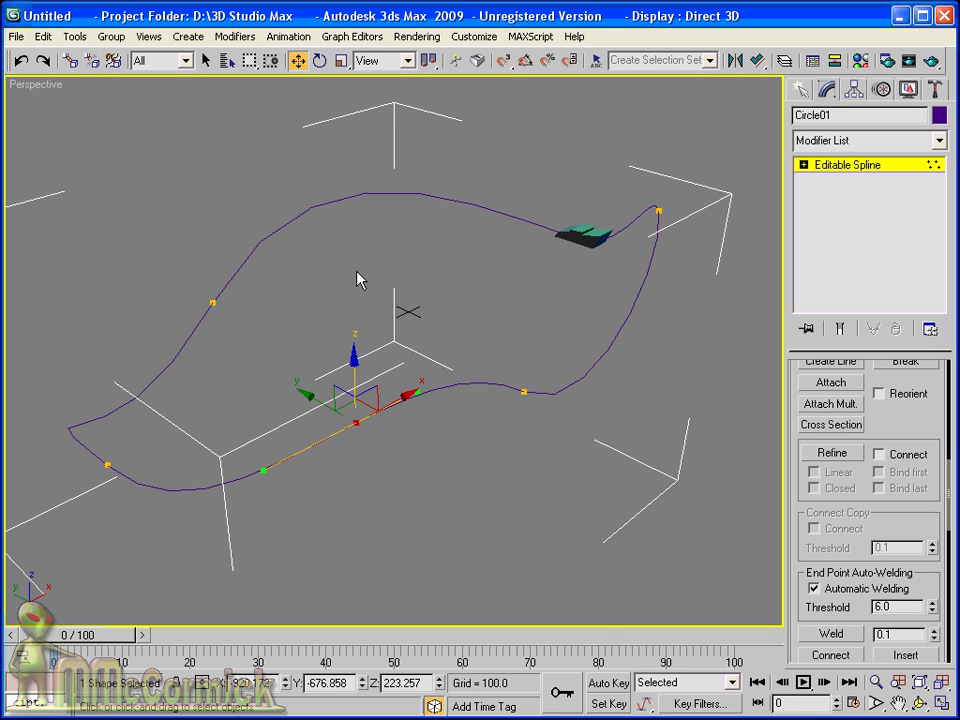
drag(352, 362, 352, 195)
click(804, 682)
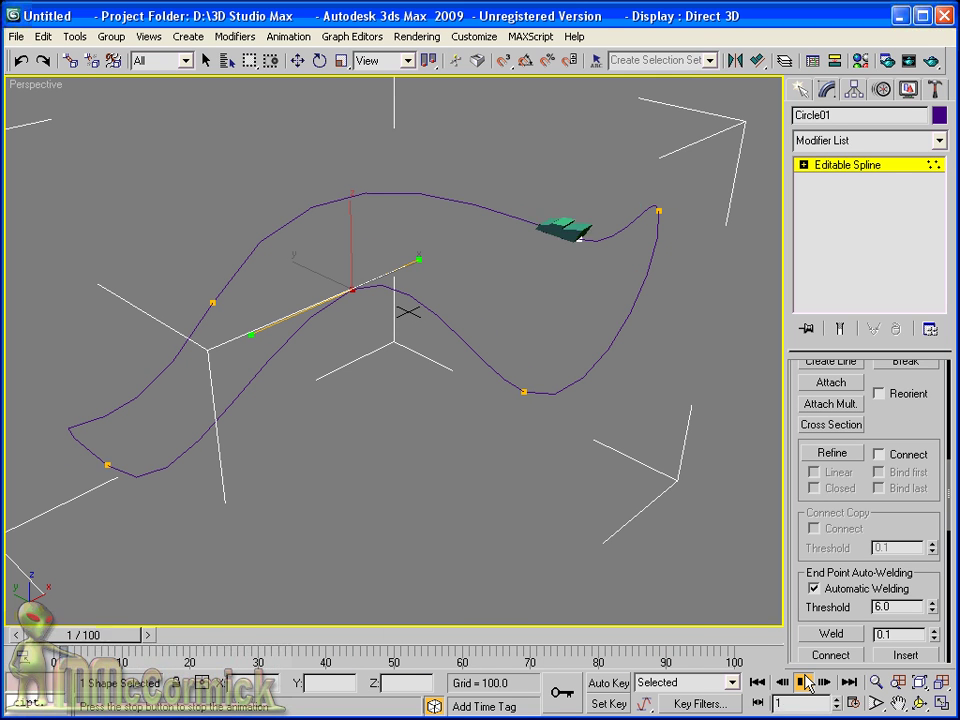
Enable Bank in Box01's path options, preview the banking motion, and return to frame 0.
click(804, 682)
click(840, 164)
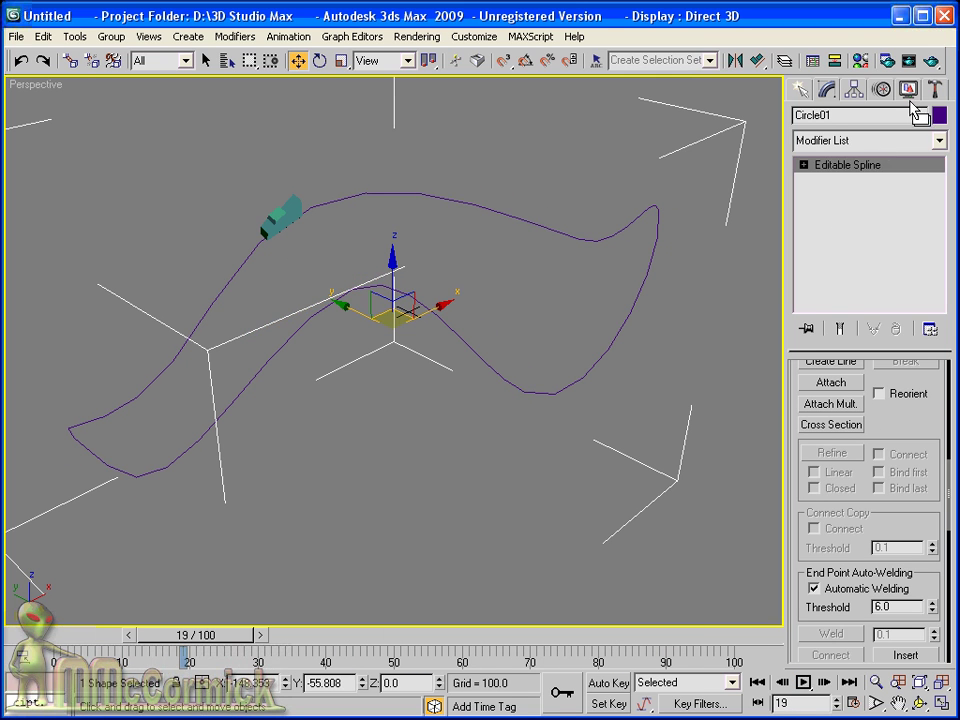
click(881, 89)
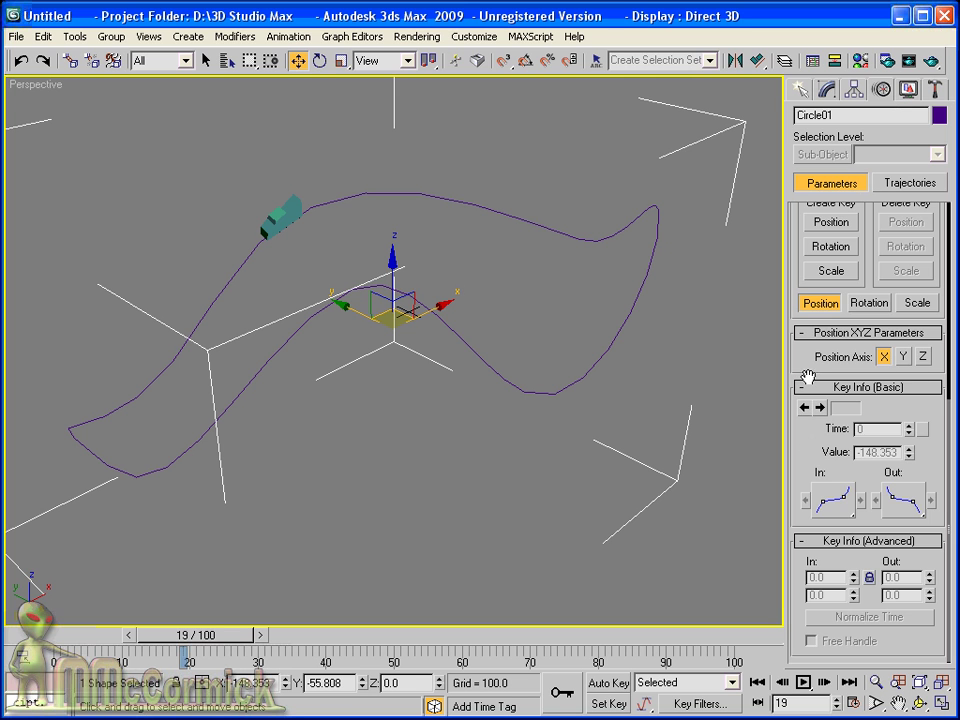
drag(812, 335, 808, 656)
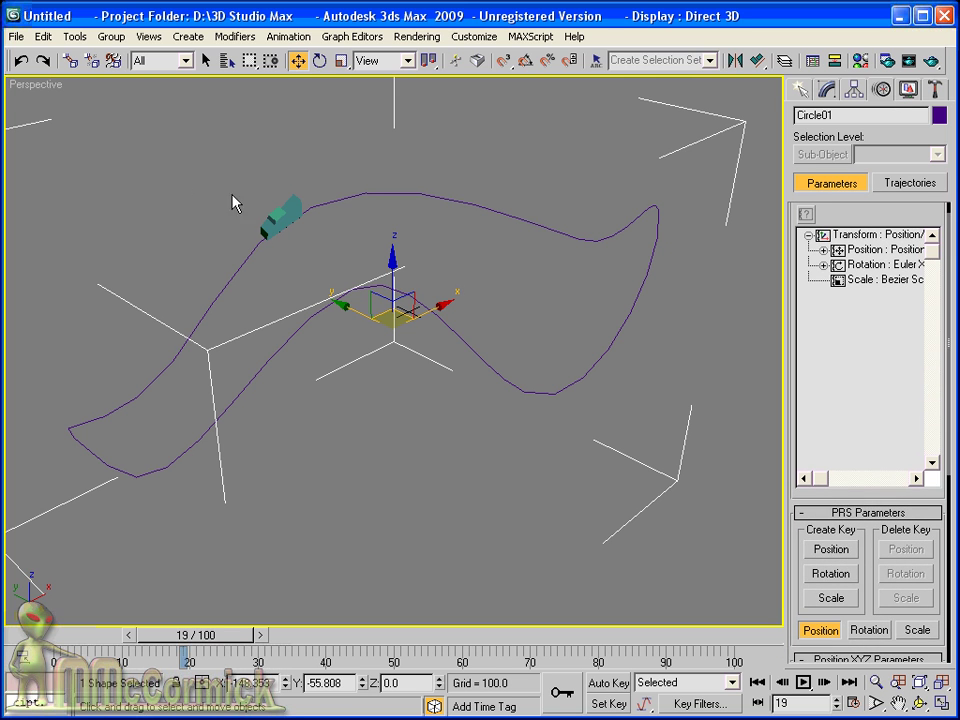
click(283, 218)
mouse_move(810, 548)
mouse_down()
mouse_move(795, 410)
mouse_move(793, 148)
mouse_up()
click(893, 524)
click(803, 682)
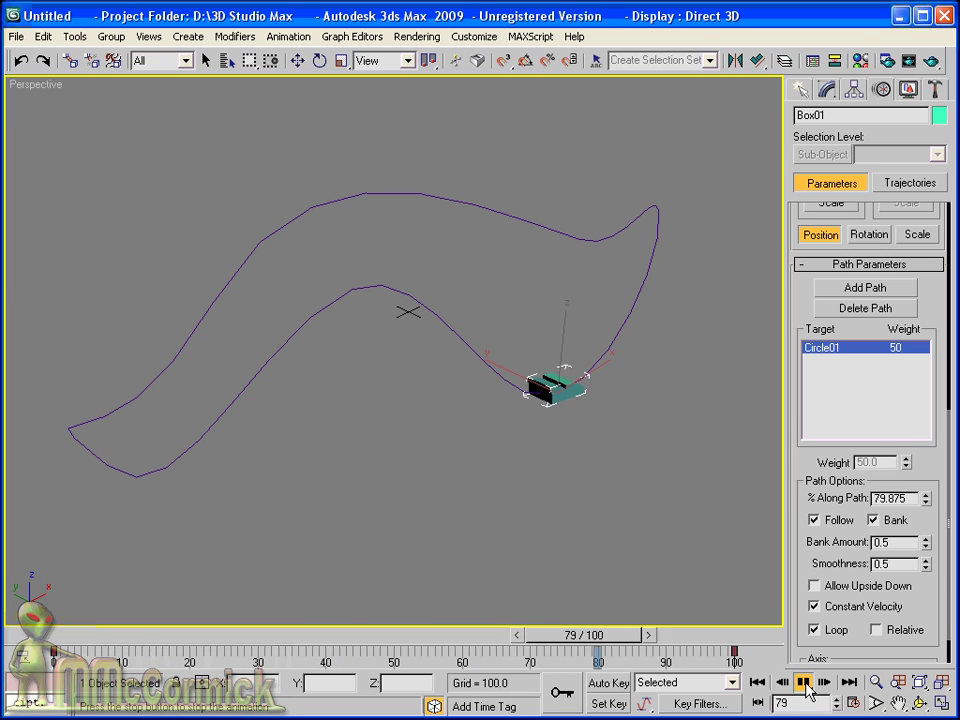
click(806, 686)
click(757, 682)
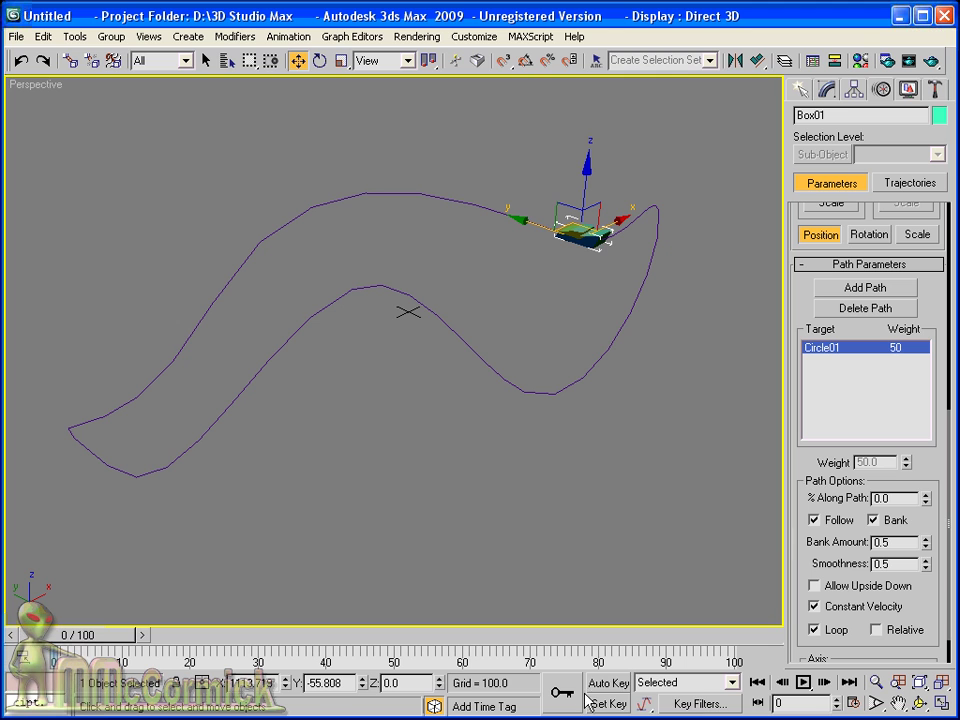
Turn on Auto Key and key % Along Path at 20 on frame 20, 41 on frame 30, 58 on frame 40.
click(622, 682)
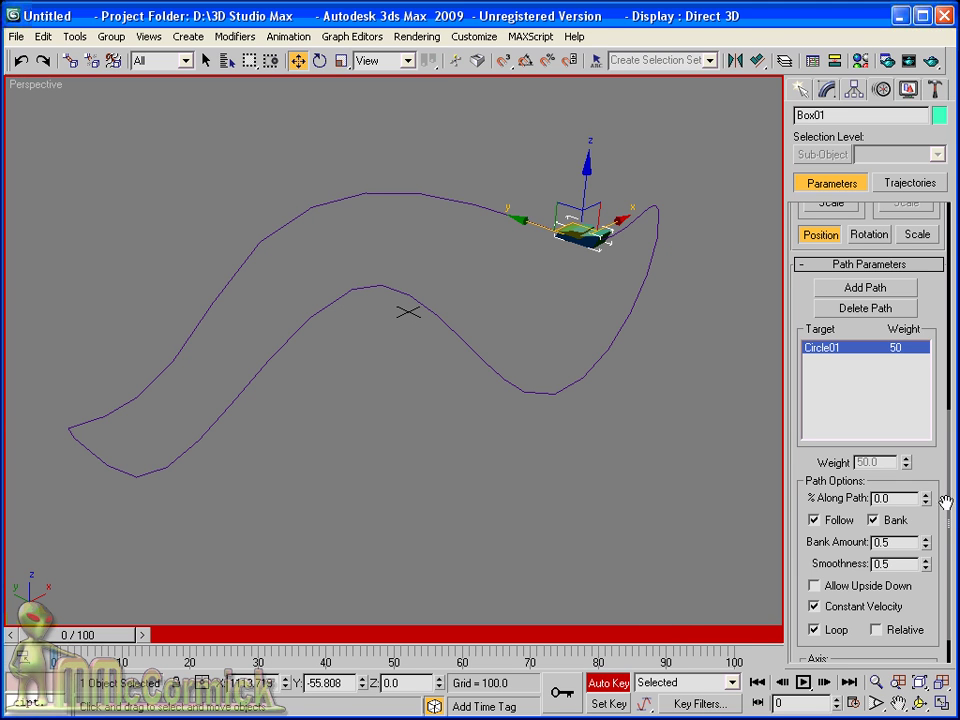
drag(133, 643, 245, 643)
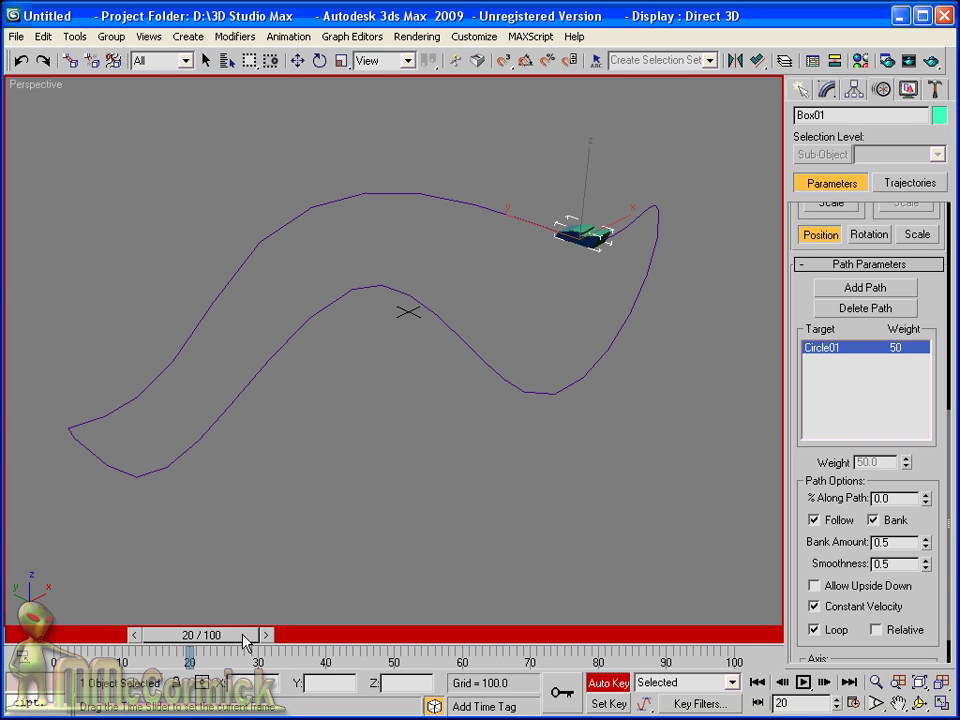
key(w)
drag(927, 501, 927, 480)
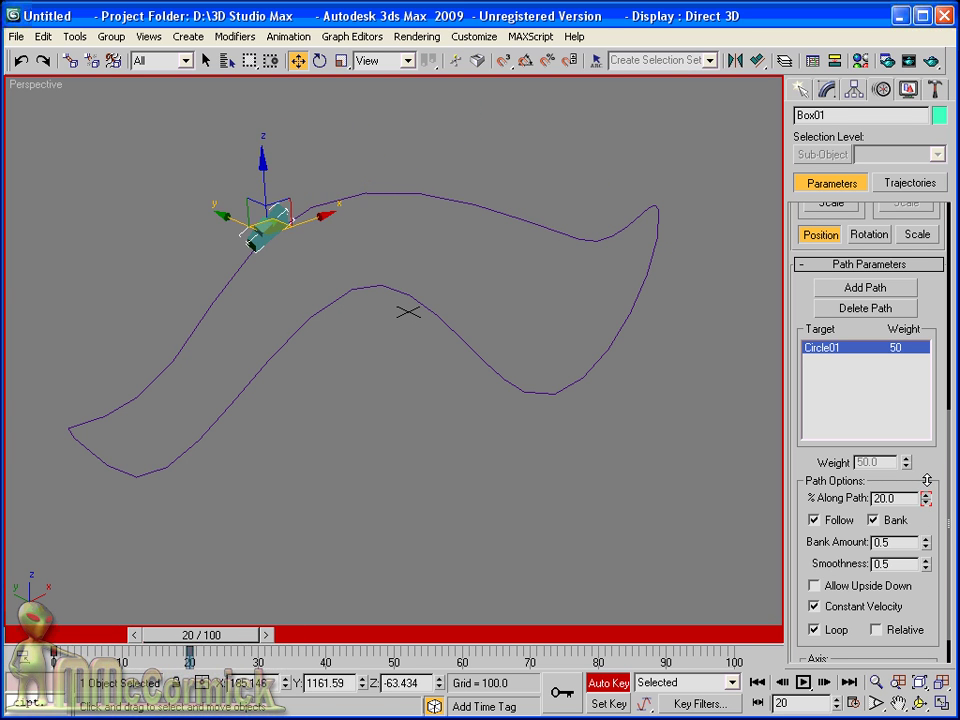
mouse_move(229, 645)
mouse_down()
mouse_move(312, 640)
mouse_move(295, 636)
mouse_up()
key(w)
drag(932, 505, 930, 477)
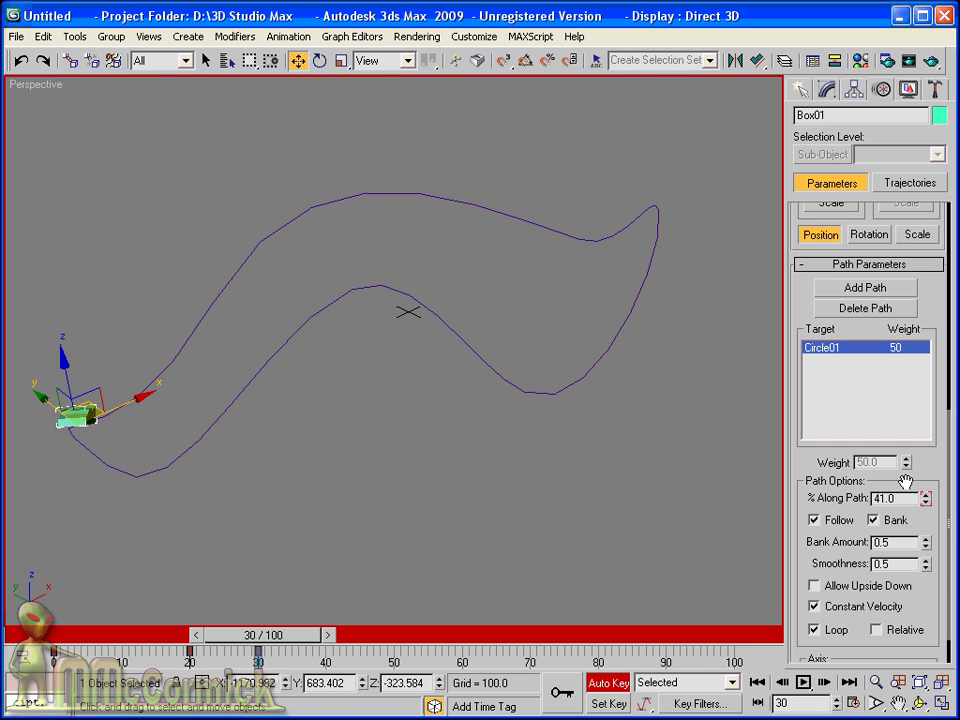
drag(297, 636, 365, 637)
drag(929, 501, 925, 476)
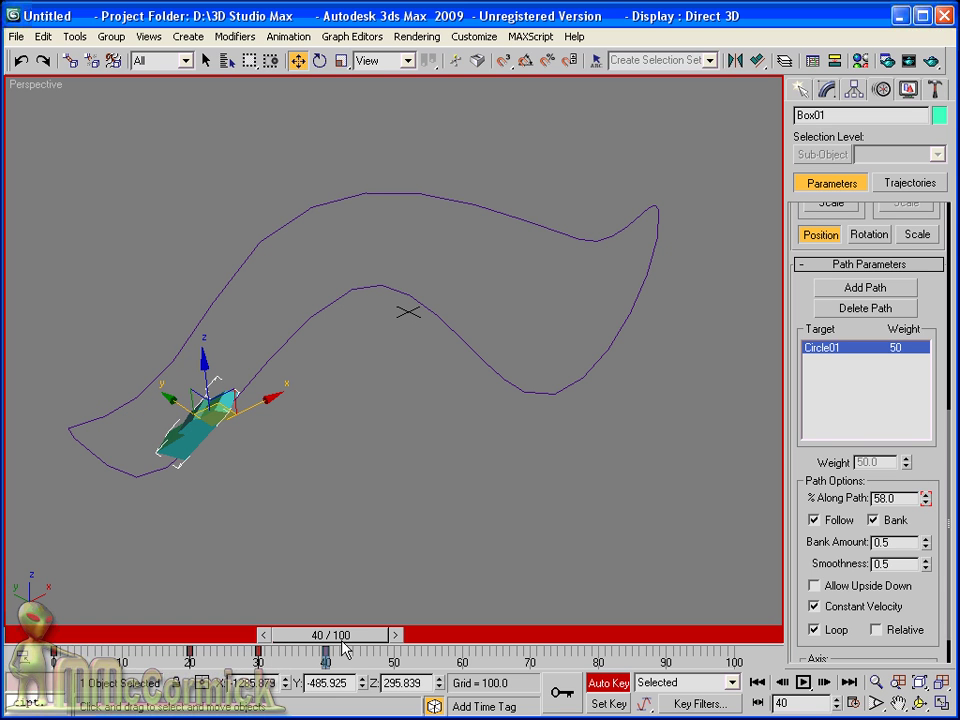
Key % Along Path at 66 on frame 60, 83 on 68, 92 on 80 and 100 on 100.
drag(349, 637, 460, 636)
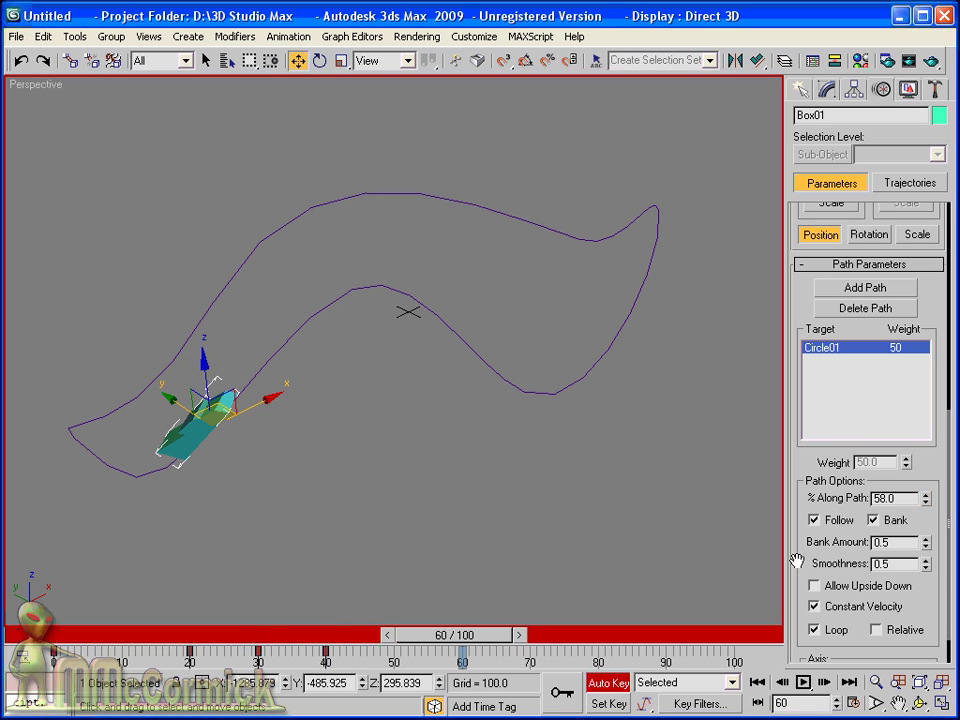
drag(929, 503, 929, 488)
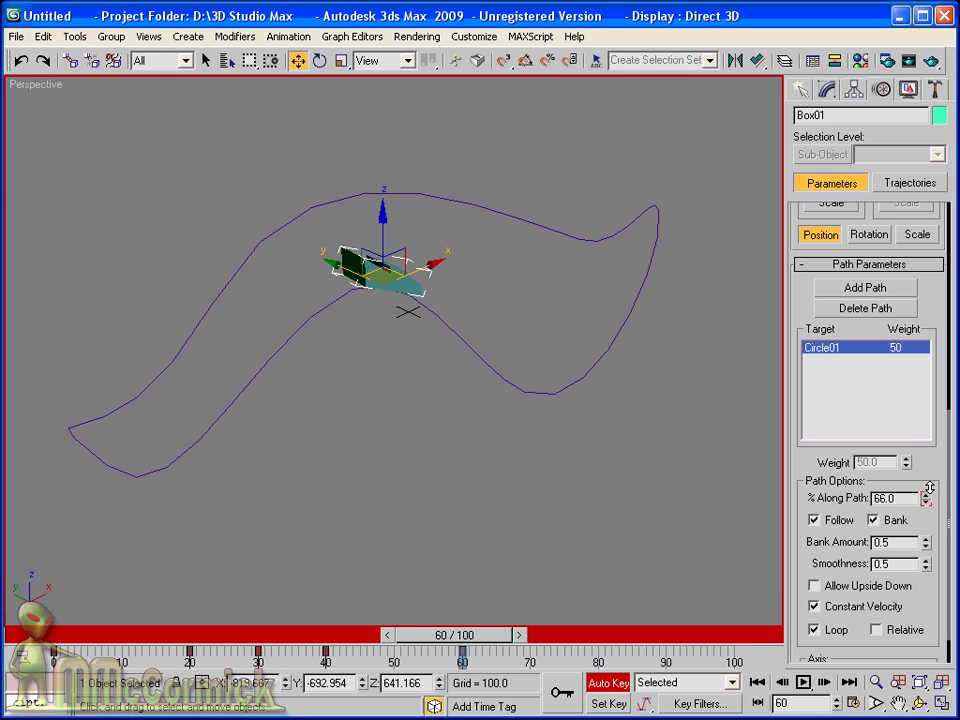
mouse_move(483, 645)
mouse_down()
mouse_move(551, 638)
mouse_move(535, 637)
mouse_up()
key(w)
drag(929, 505, 864, 507)
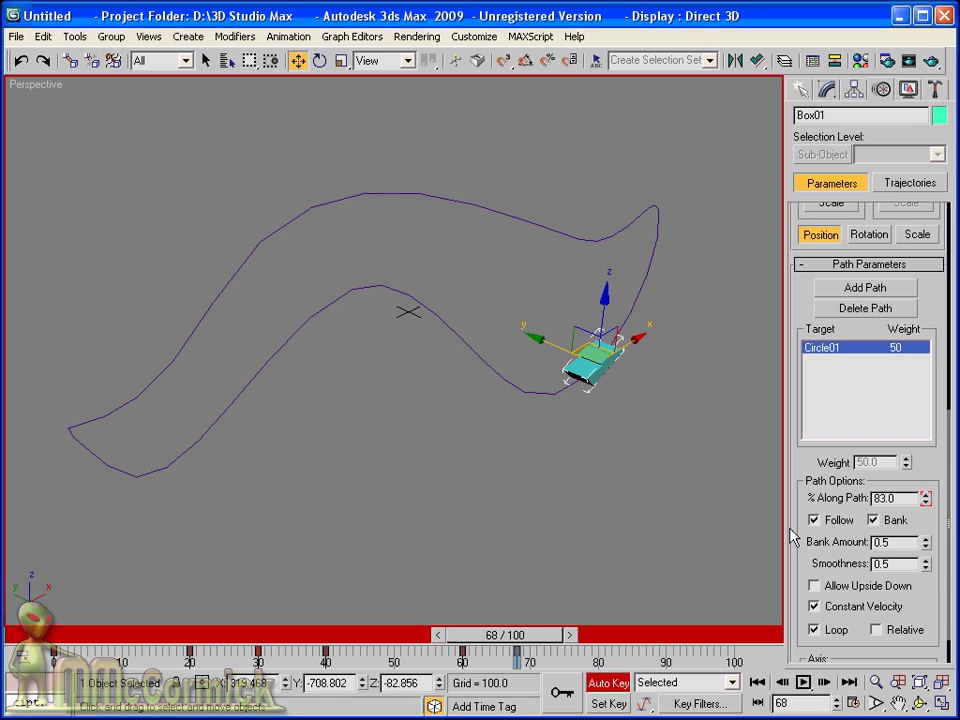
mouse_move(519, 648)
mouse_down()
mouse_move(537, 636)
mouse_move(586, 636)
mouse_up()
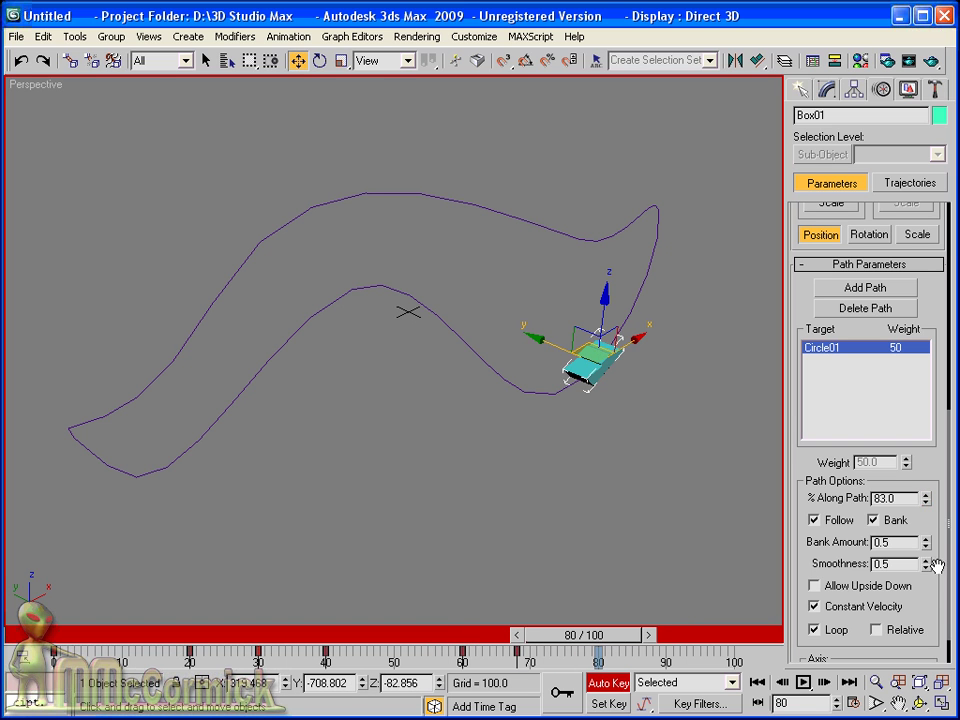
drag(926, 497, 926, 491)
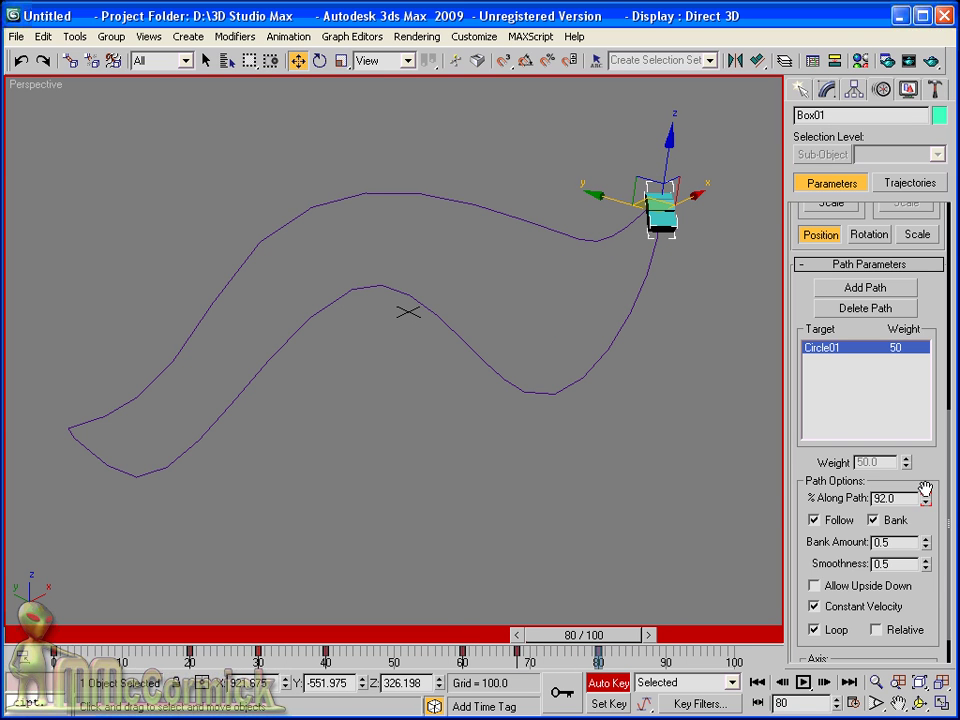
drag(596, 643, 722, 640)
key(w)
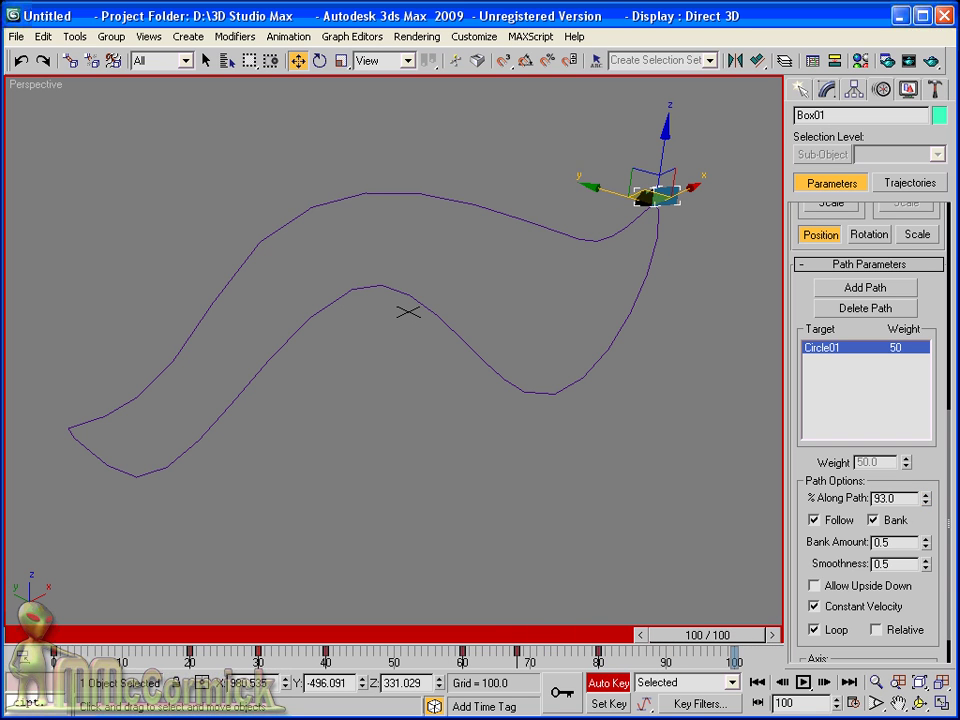
drag(927, 502, 925, 487)
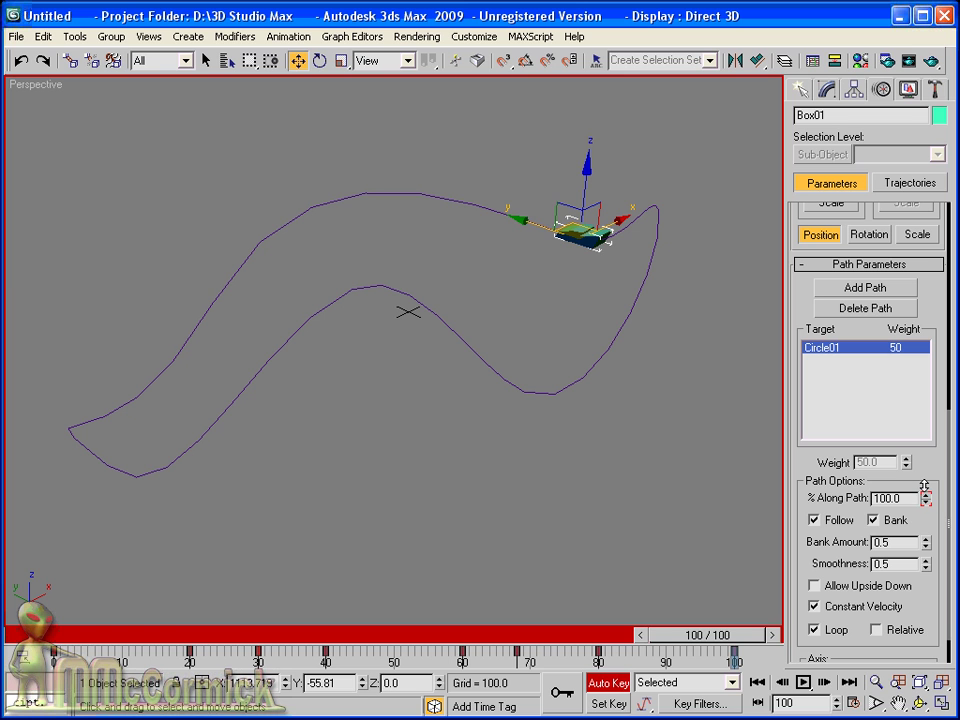
Play the keyed run, lower % Along Path at frame 100 to 54, then replay and orbit the view.
click(802, 681)
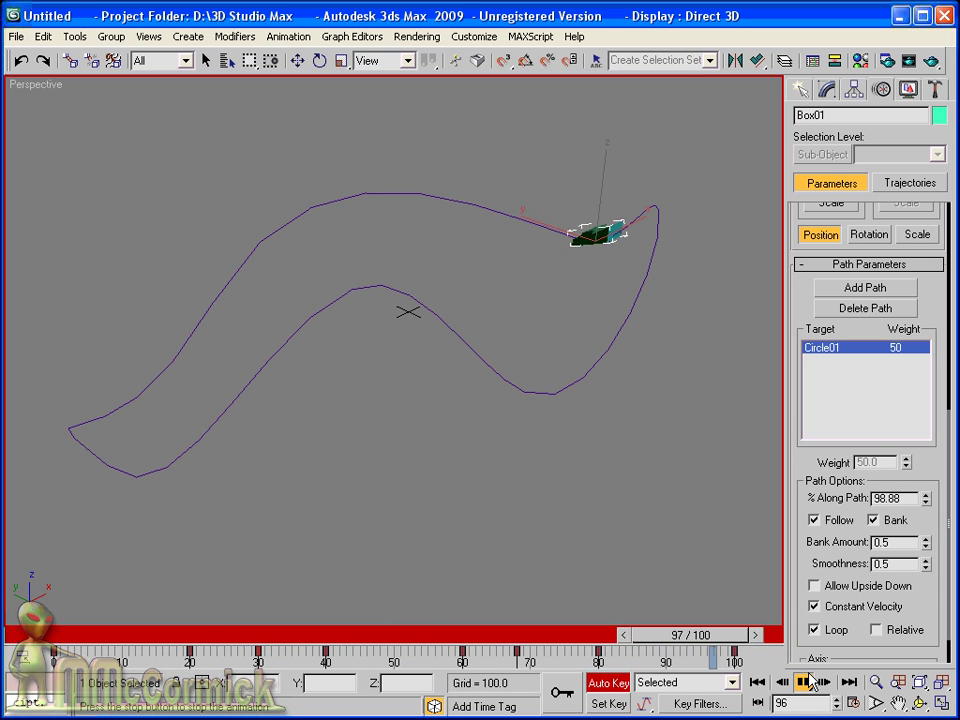
click(805, 682)
drag(500, 643, 757, 643)
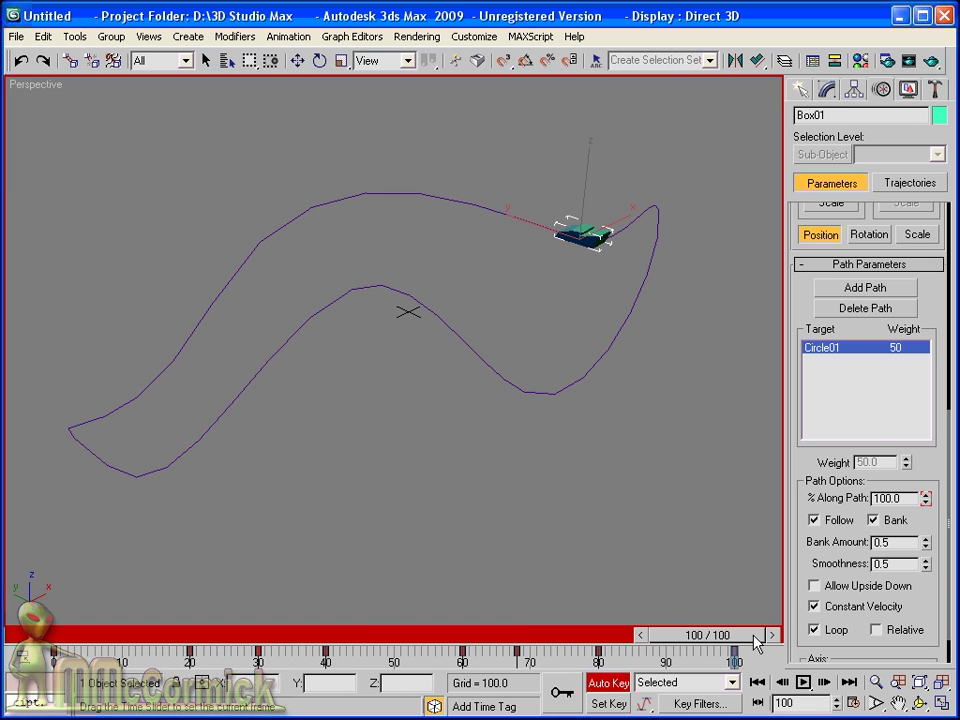
key(w)
drag(927, 505, 822, 660)
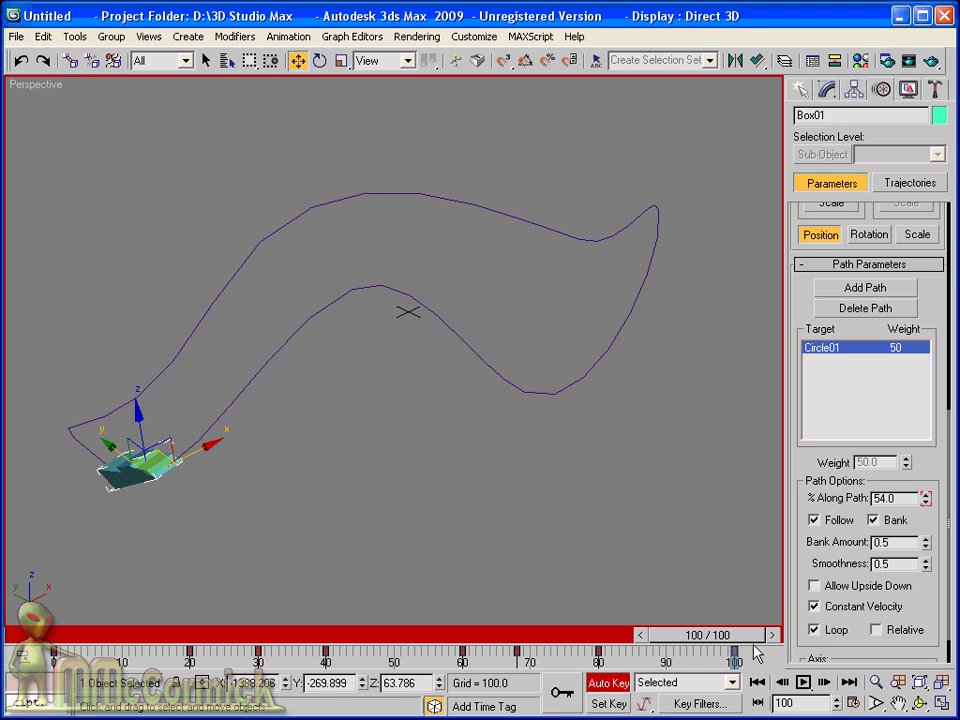
click(805, 682)
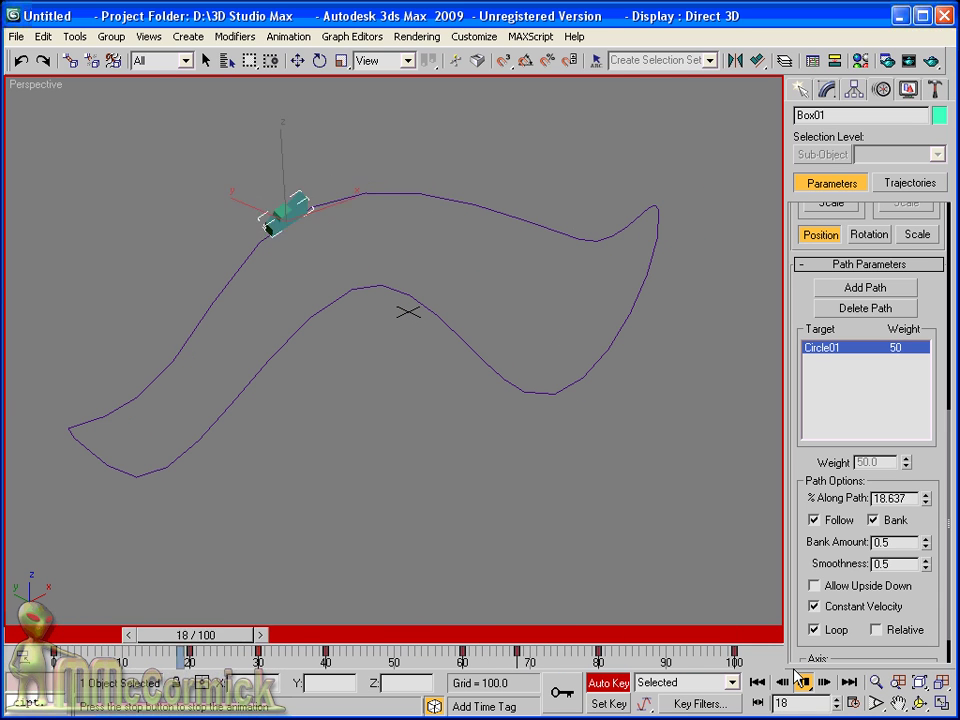
click(801, 682)
alt+middle_drag(540, 279, 479, 379)
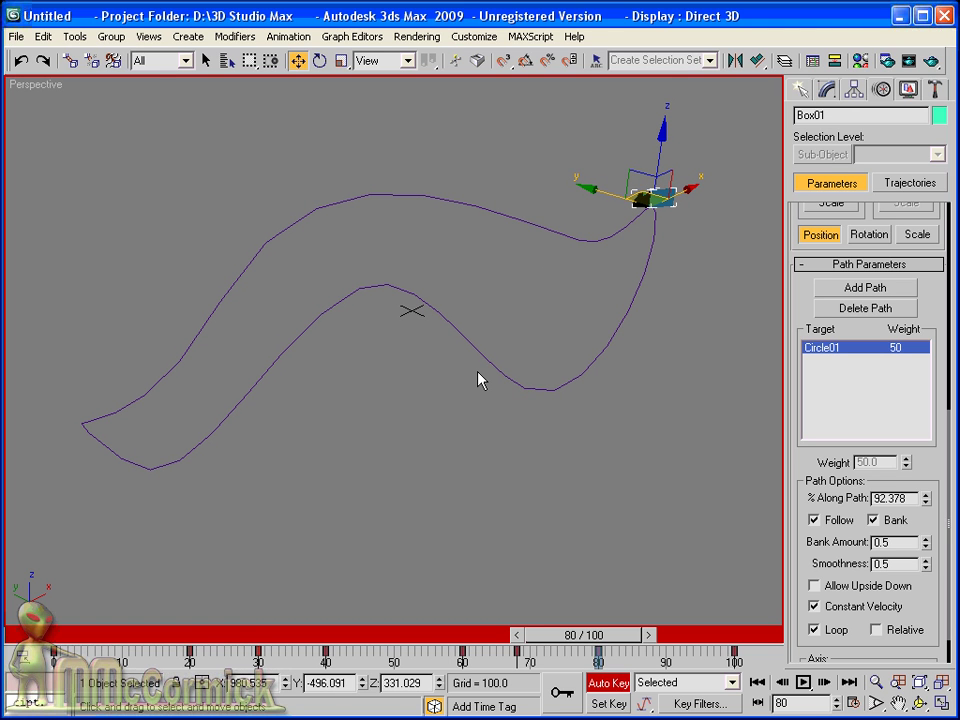
Remove Circle01 from Box01's path list, delete the spline, clear the box's keys, and return to frame 0.
click(882, 309)
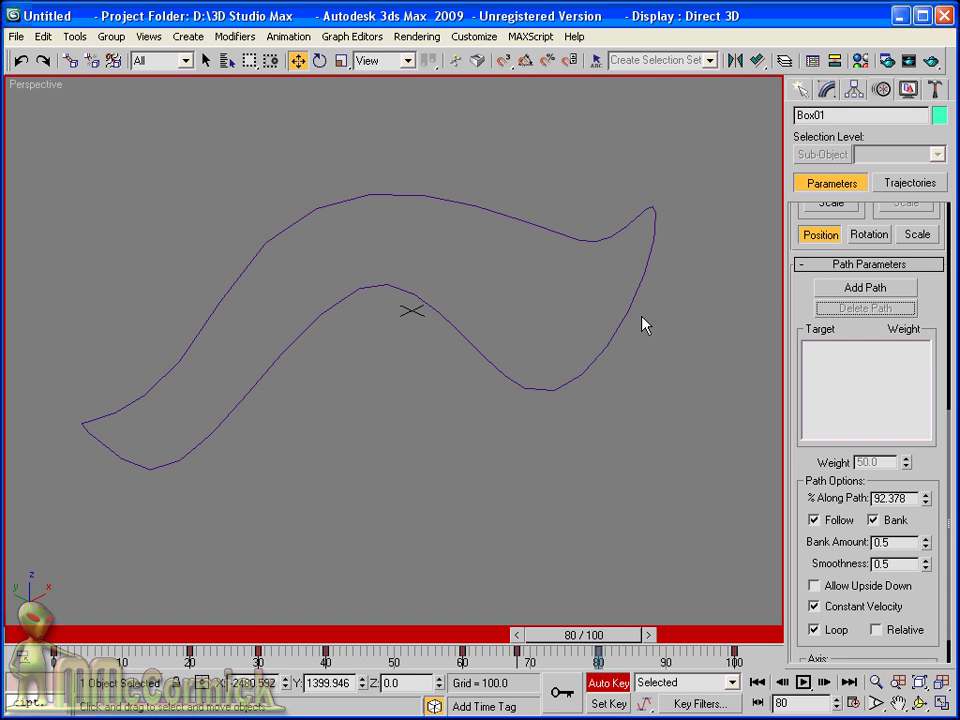
click(538, 324)
scroll(534, 340, down, 4)
click(447, 333)
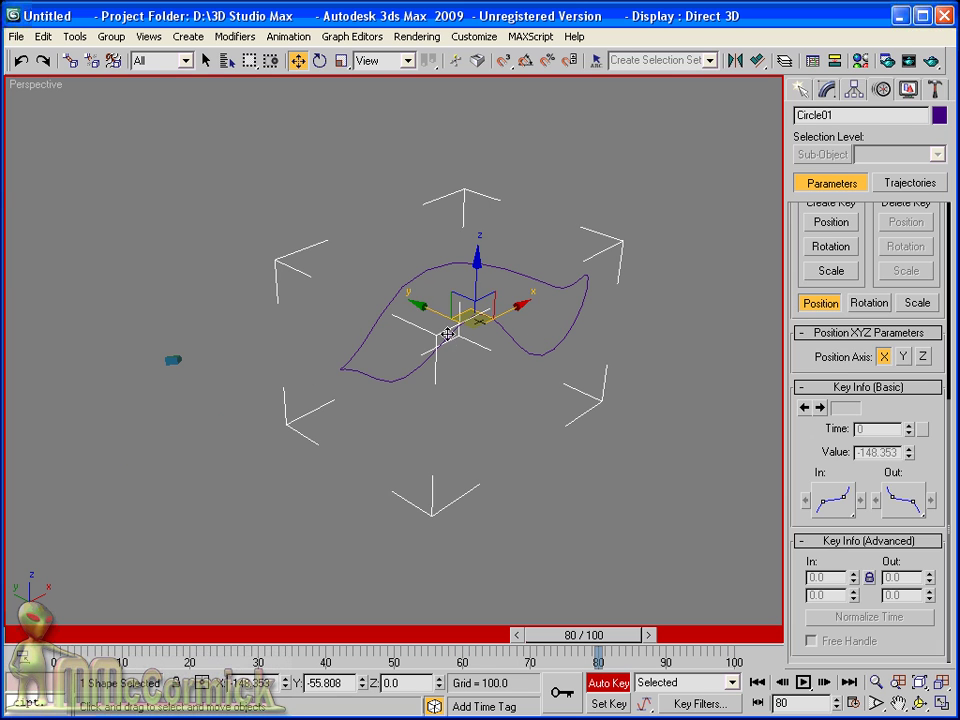
key(Delete)
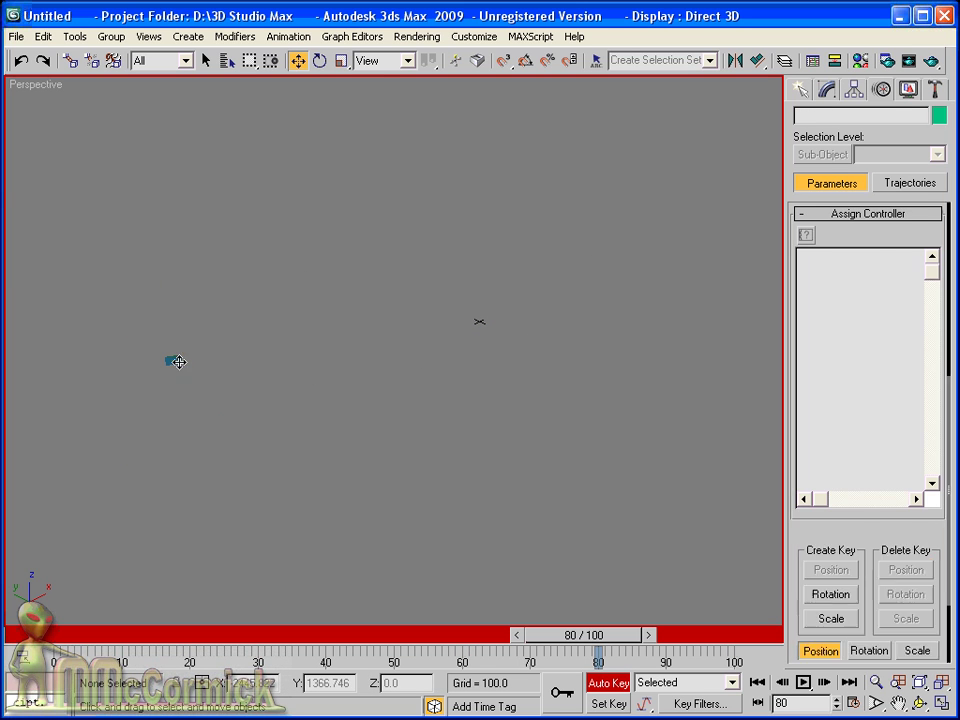
click(175, 361)
key(Delete)
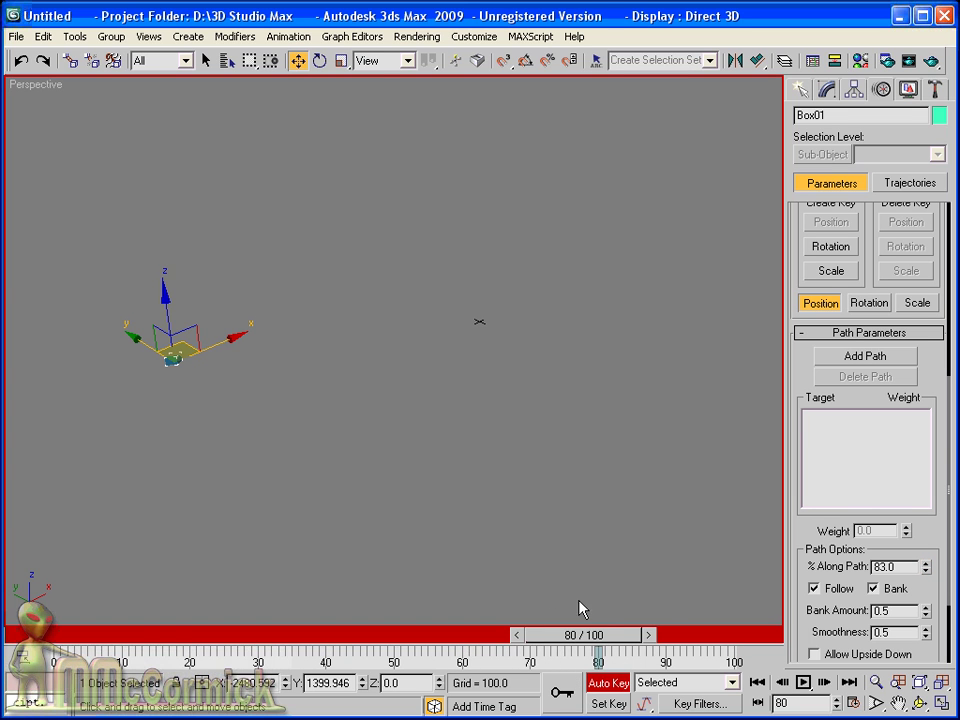
drag(580, 634, 30, 634)
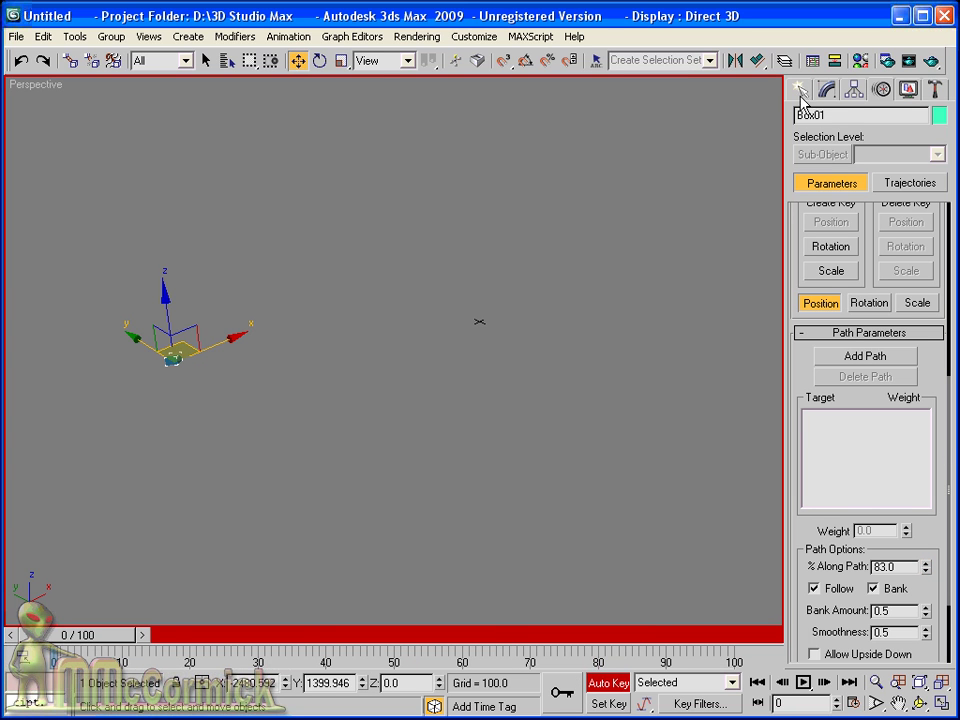
Switch the viewport to Top and draw the line's first curved points across the top and right side.
click(800, 90)
right_click(22, 84)
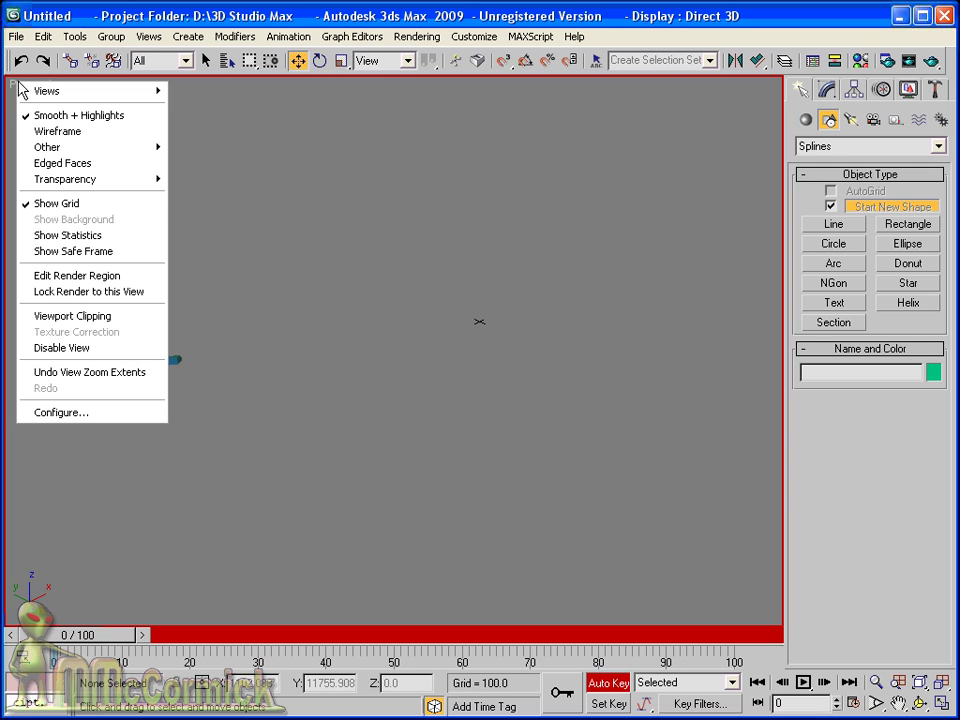
click(202, 155)
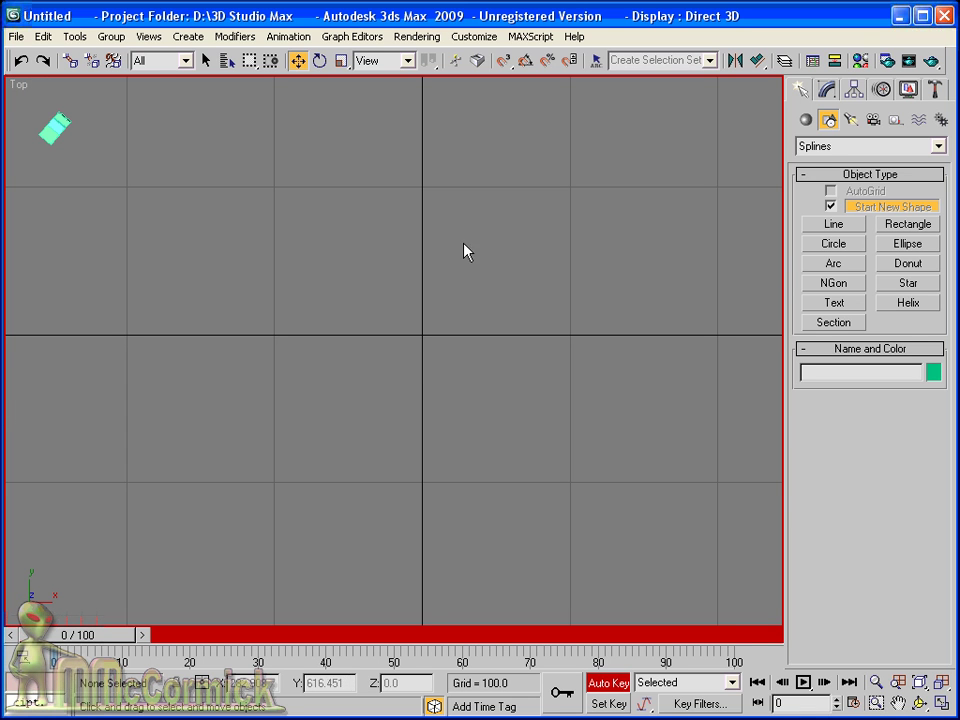
click(834, 225)
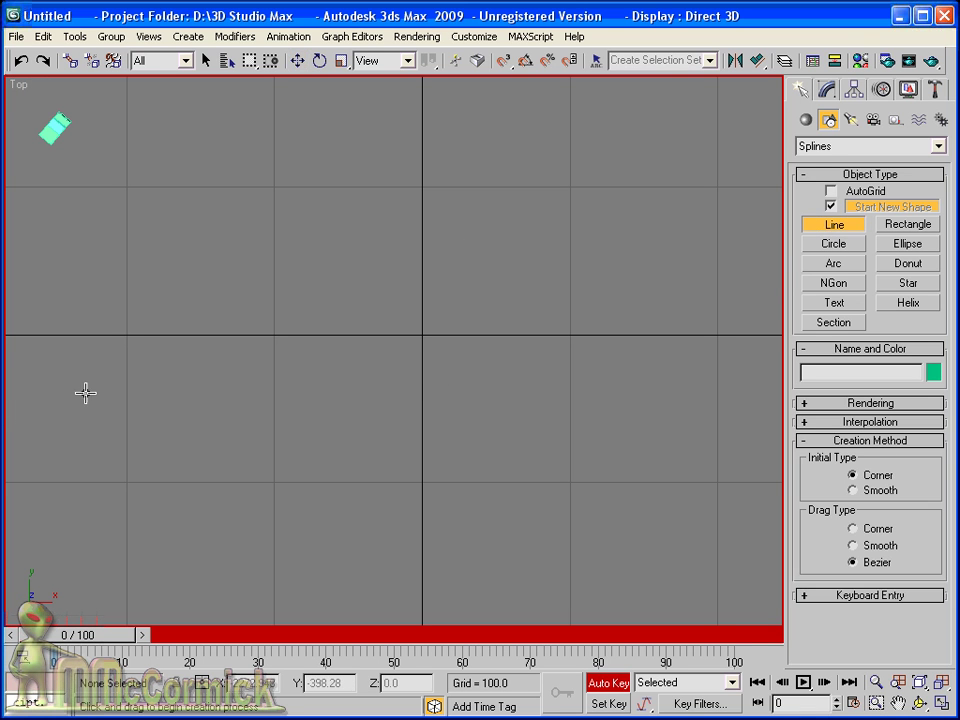
drag(99, 397, 214, 241)
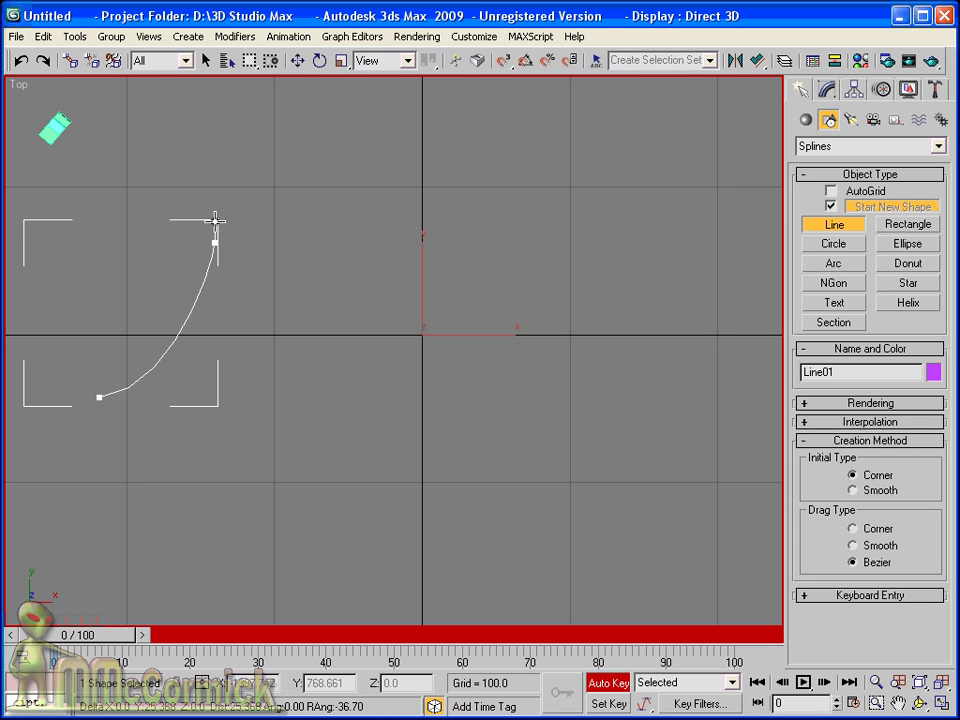
drag(401, 145, 484, 141)
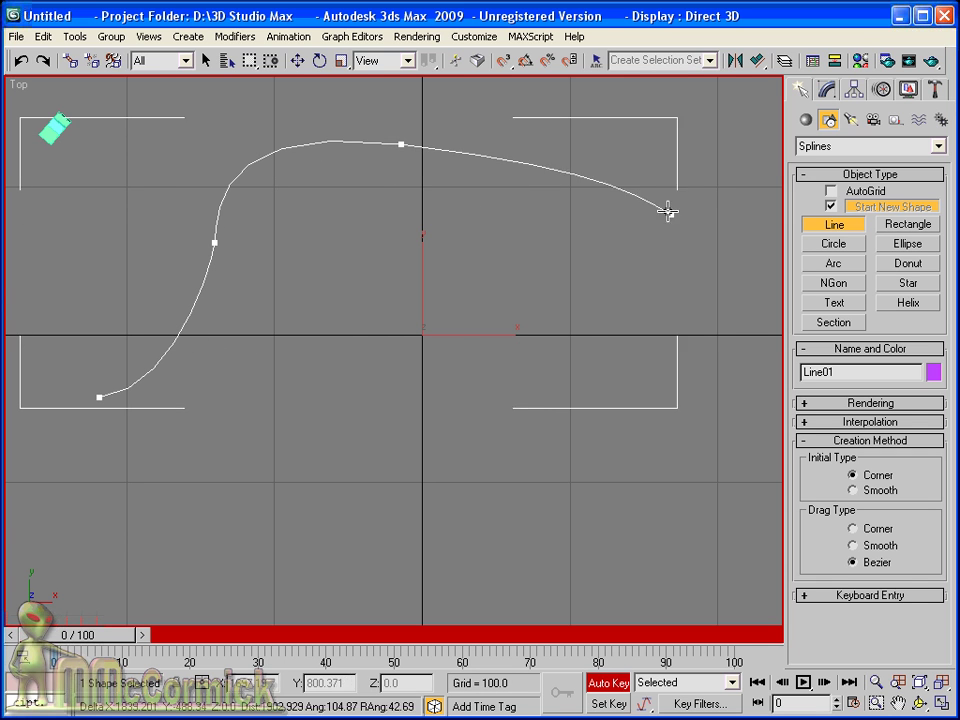
drag(714, 342, 700, 385)
drag(458, 415, 402, 416)
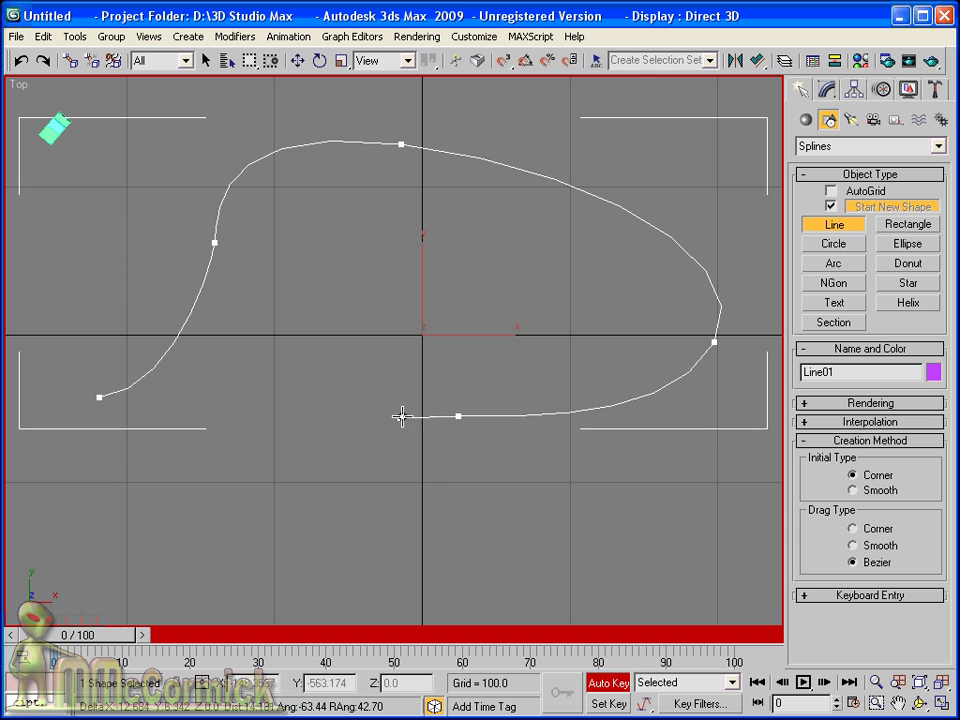
Continue the line through the bottom, middle and lower left, closing it on the first vertex.
drag(292, 538, 184, 542)
drag(295, 404, 326, 381)
drag(577, 357, 598, 343)
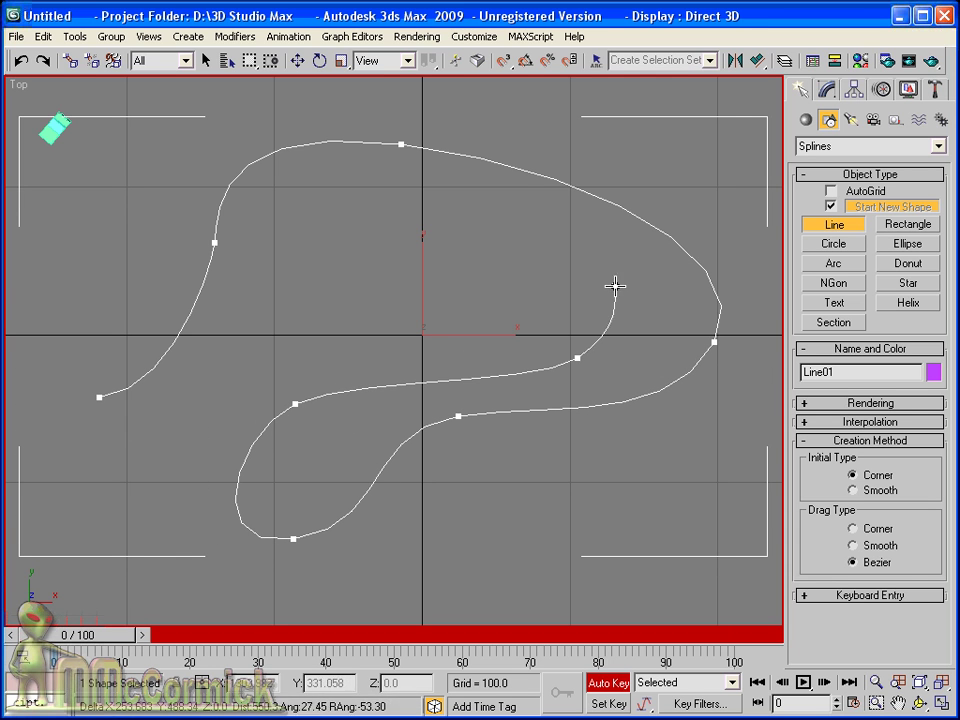
drag(577, 247, 520, 232)
drag(367, 209, 343, 207)
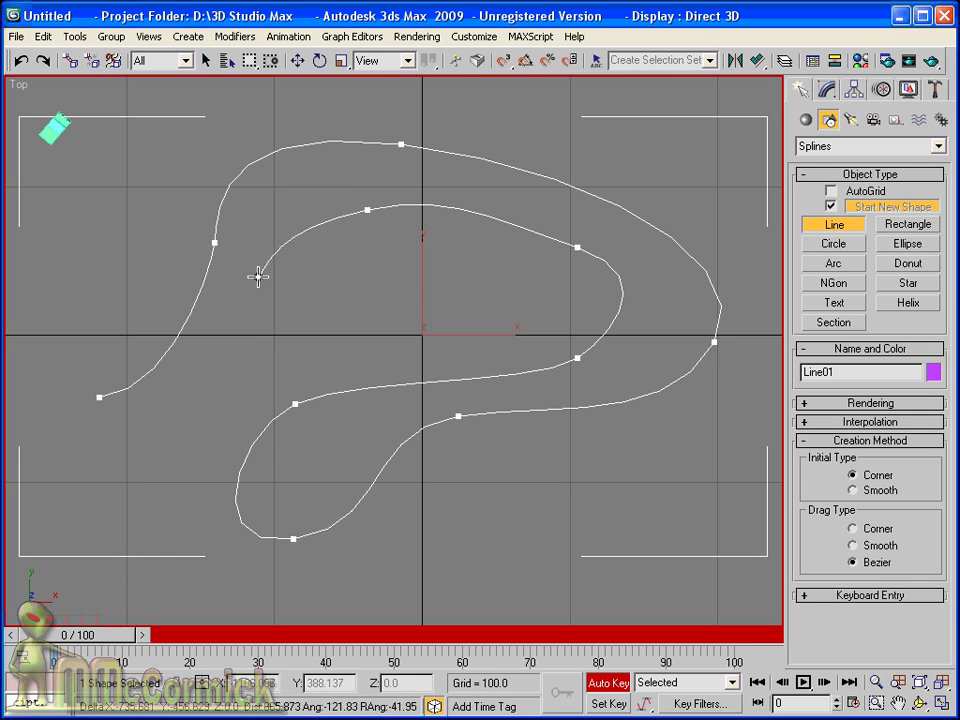
drag(248, 360, 189, 437)
drag(118, 471, 27, 426)
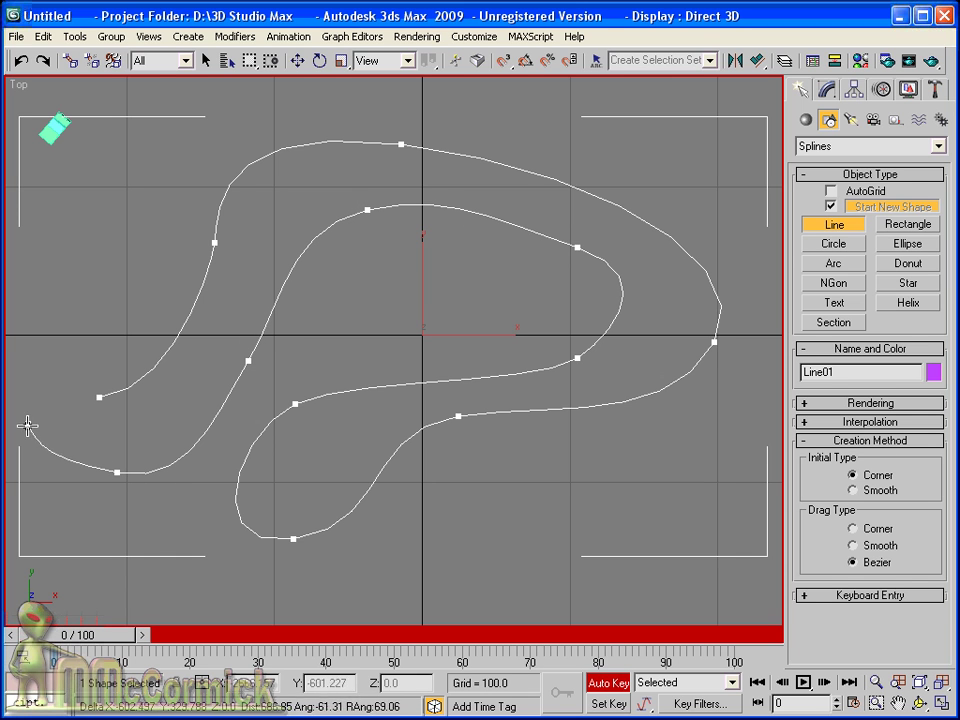
click(99, 397)
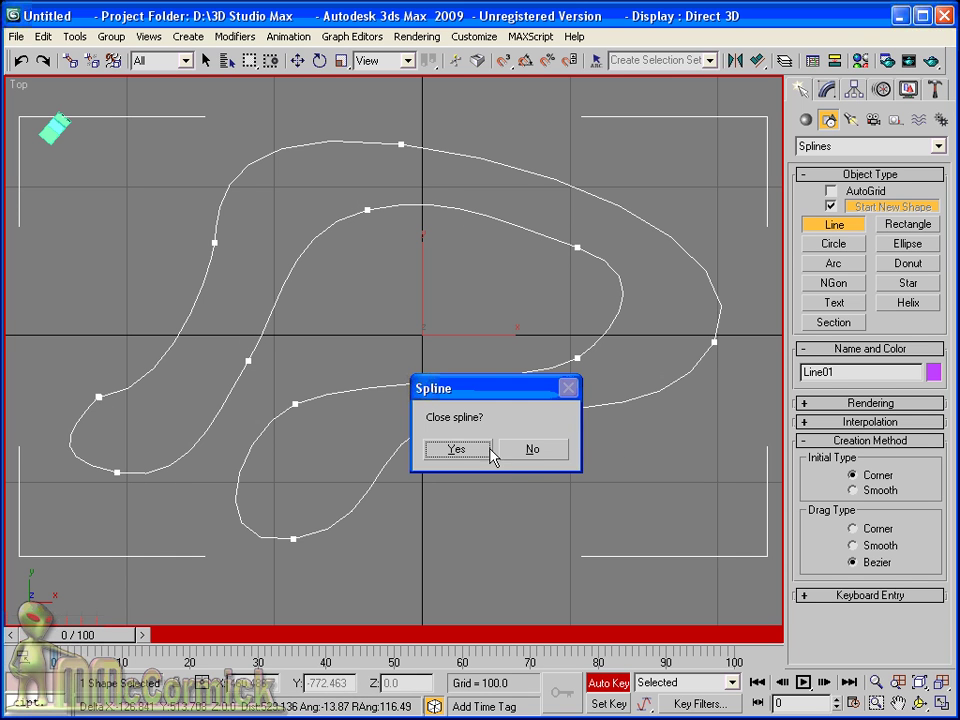
click(456, 449)
In Line01's Vertex mode, raise one vertex above the ground and lower a front vertex below it.
right_click(461, 298)
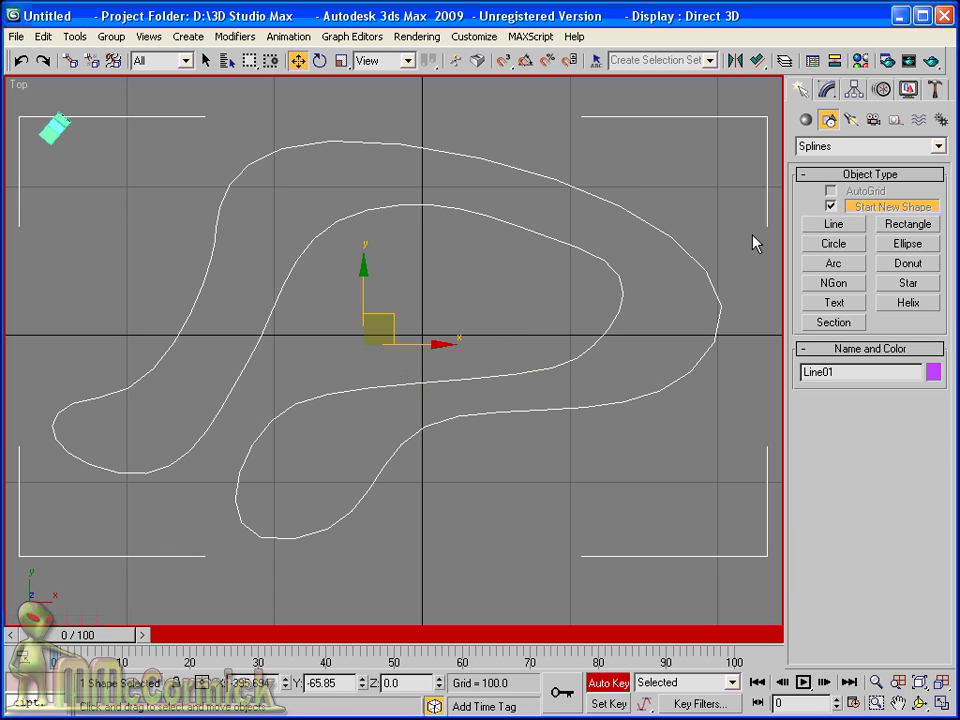
click(830, 91)
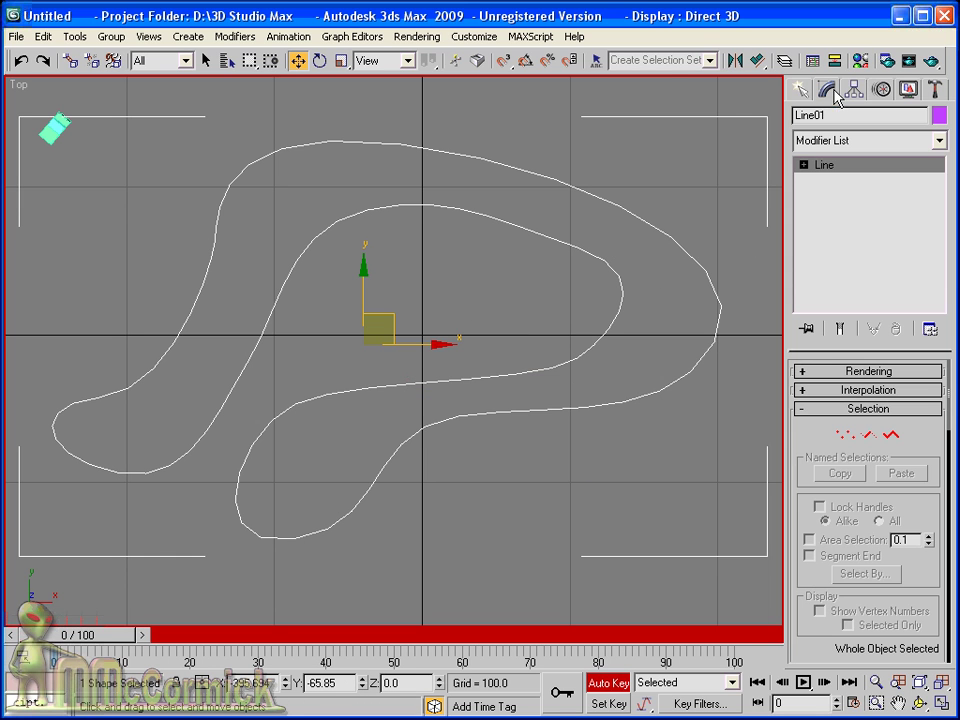
click(843, 434)
mouse_move(408, 530)
alt+middle_down()
mouse_move(409, 458)
mouse_move(433, 386)
alt+middle_up()
click(349, 463)
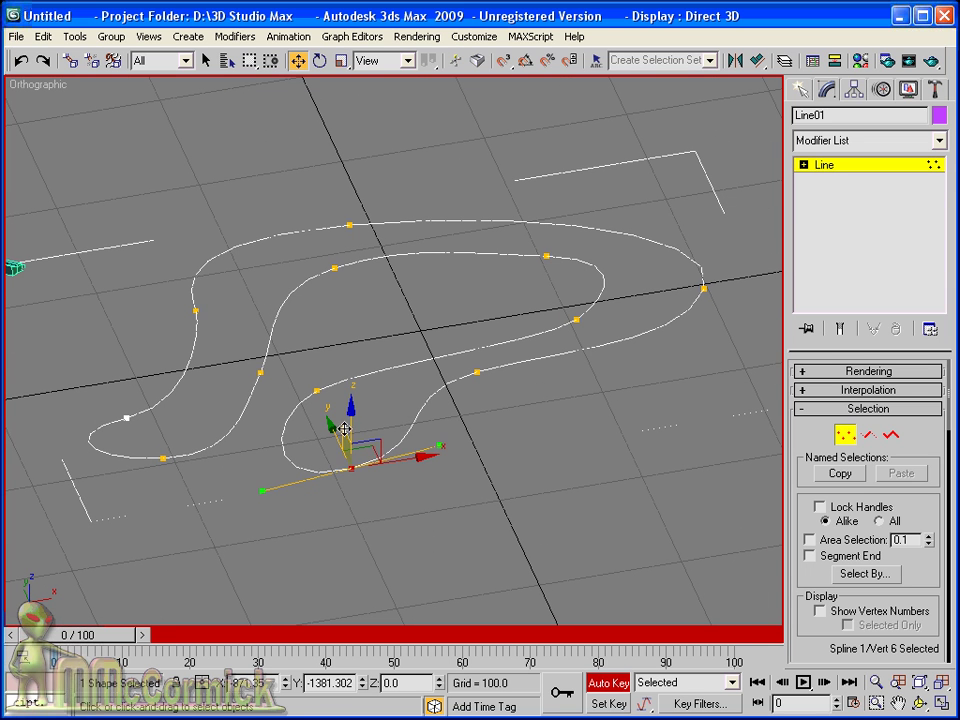
drag(344, 429, 481, 365)
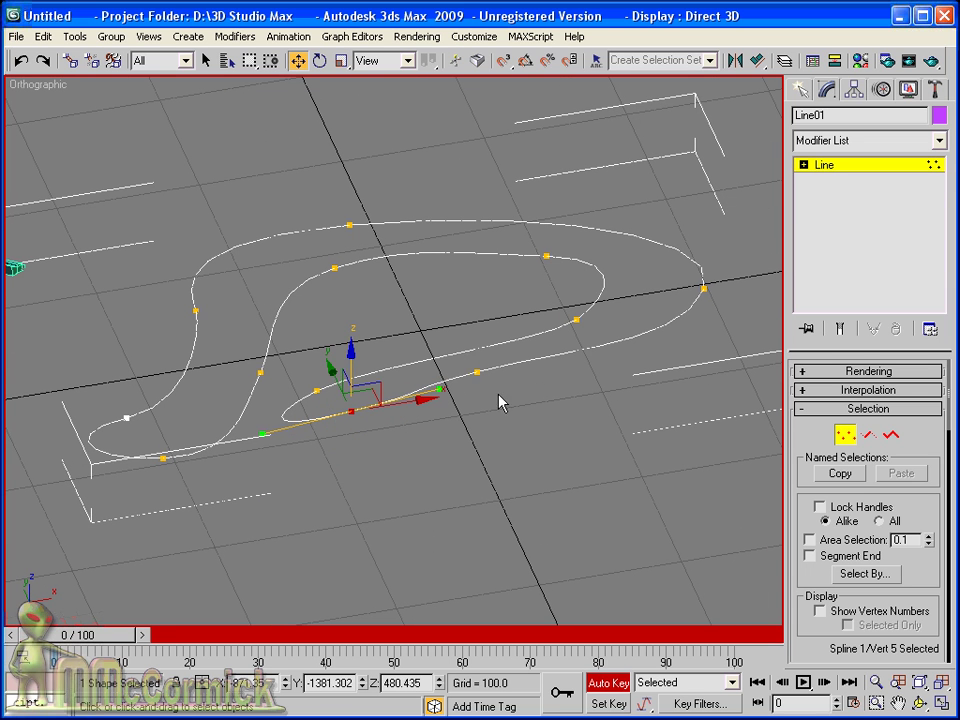
click(477, 372)
click(475, 424)
click(477, 372)
drag(479, 318, 478, 354)
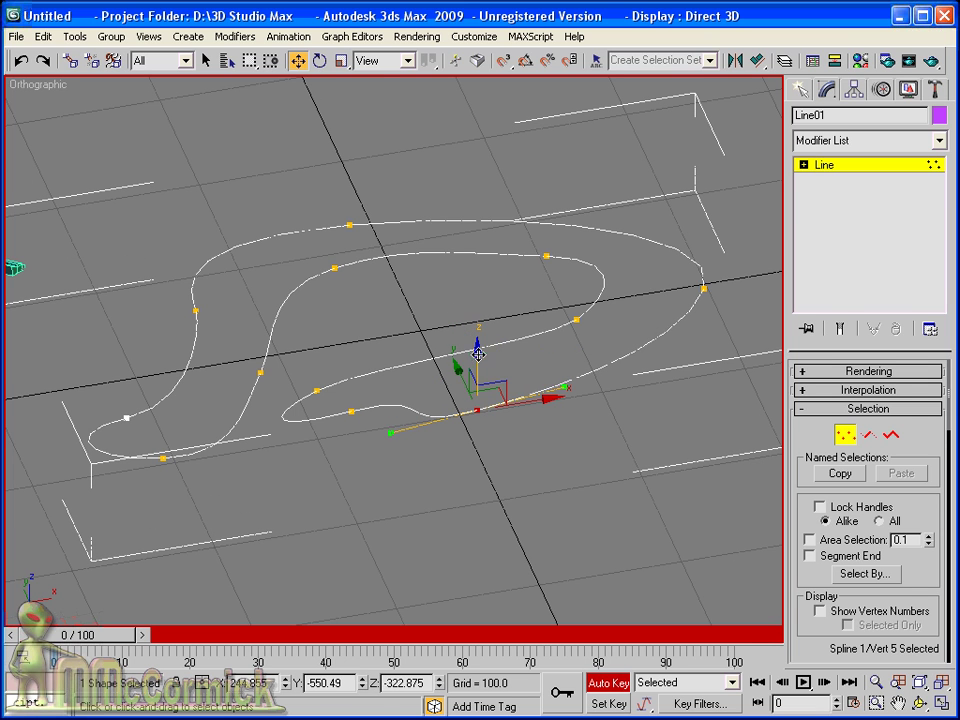
Lift the upper-right, left-side and starting vertices, inspect the 3D track, and exit Vertex mode.
drag(585, 318, 575, 236)
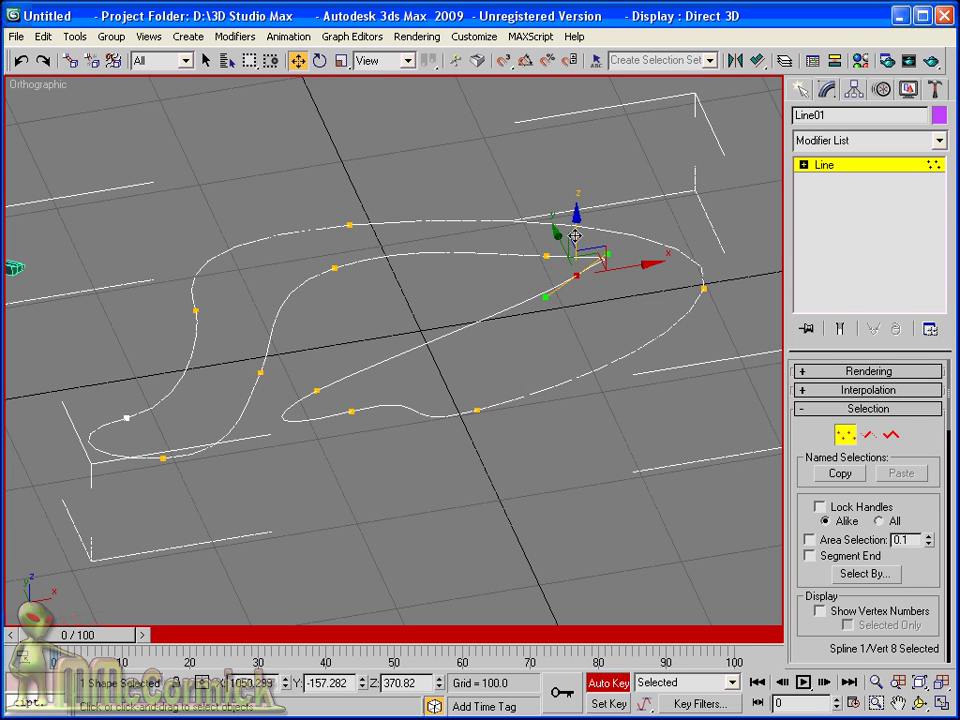
click(352, 225)
mouse_move(349, 221)
mouse_down()
mouse_move(372, 190)
mouse_move(205, 323)
mouse_up()
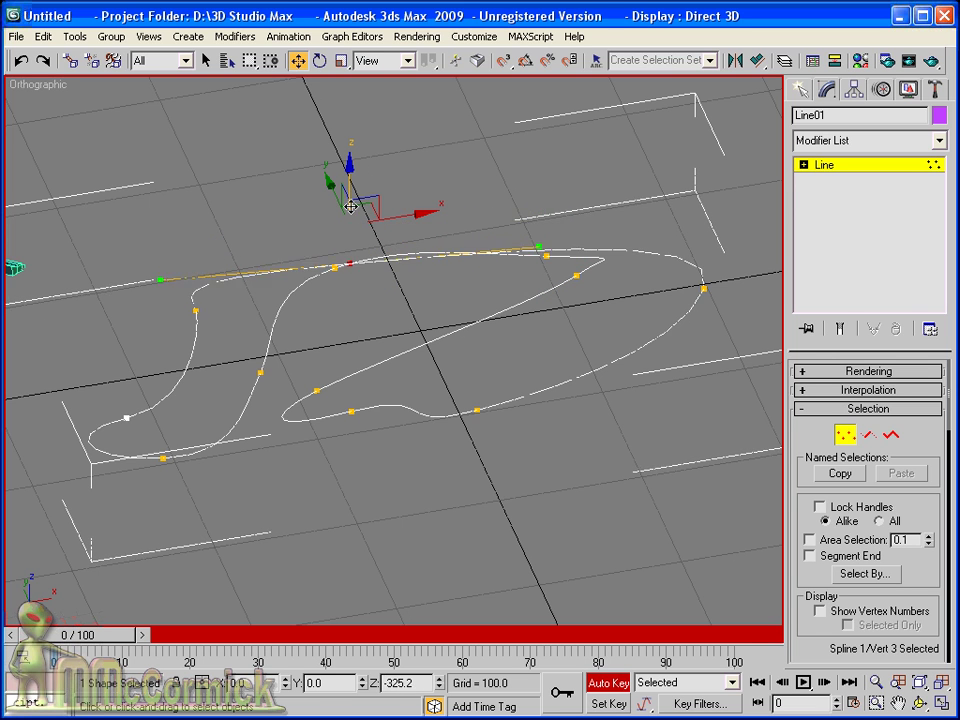
click(128, 420)
drag(133, 377, 127, 268)
mouse_move(597, 313)
alt+middle_down()
mouse_move(624, 339)
mouse_move(574, 431)
mouse_move(609, 452)
mouse_move(652, 406)
mouse_move(482, 441)
mouse_move(514, 285)
mouse_move(480, 210)
mouse_move(308, 222)
alt+middle_up()
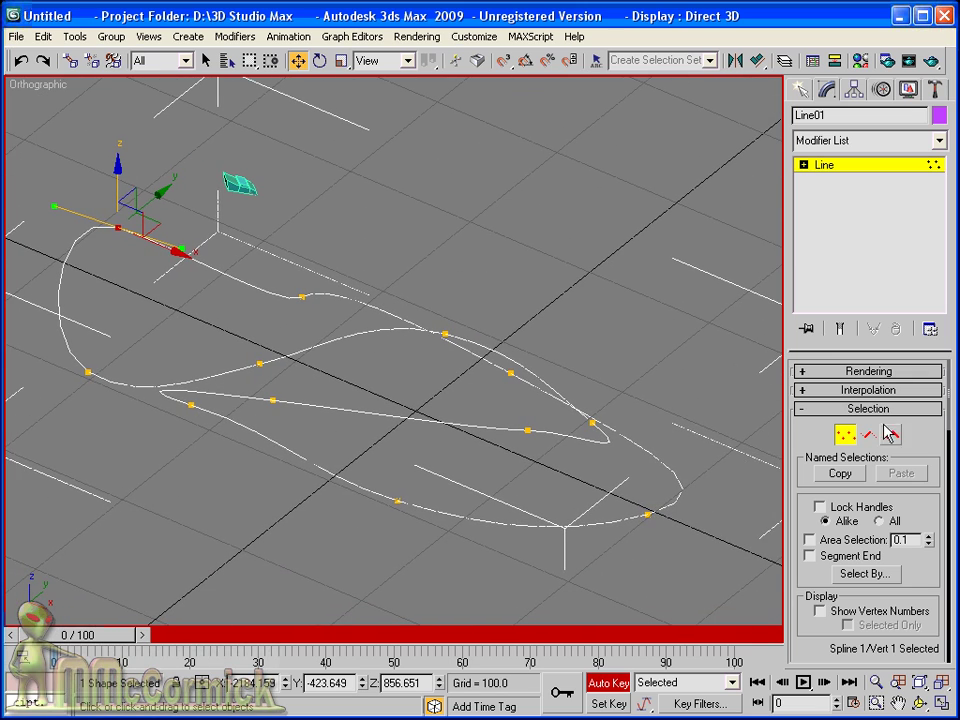
click(845, 433)
Add Line01 as Box01's path target in the Motion panel.
click(247, 182)
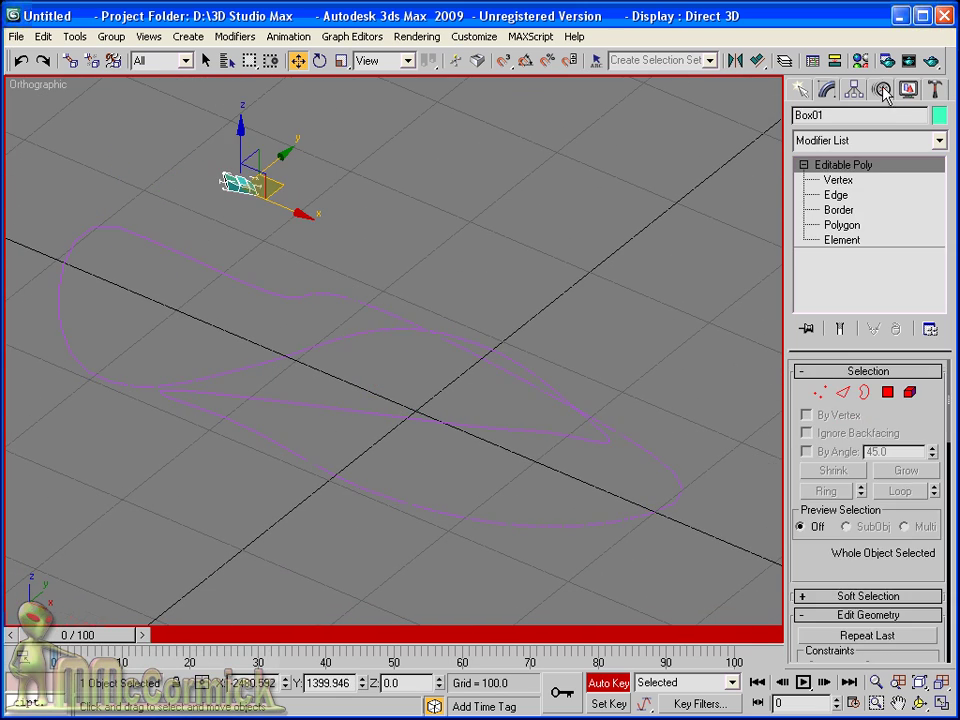
click(882, 91)
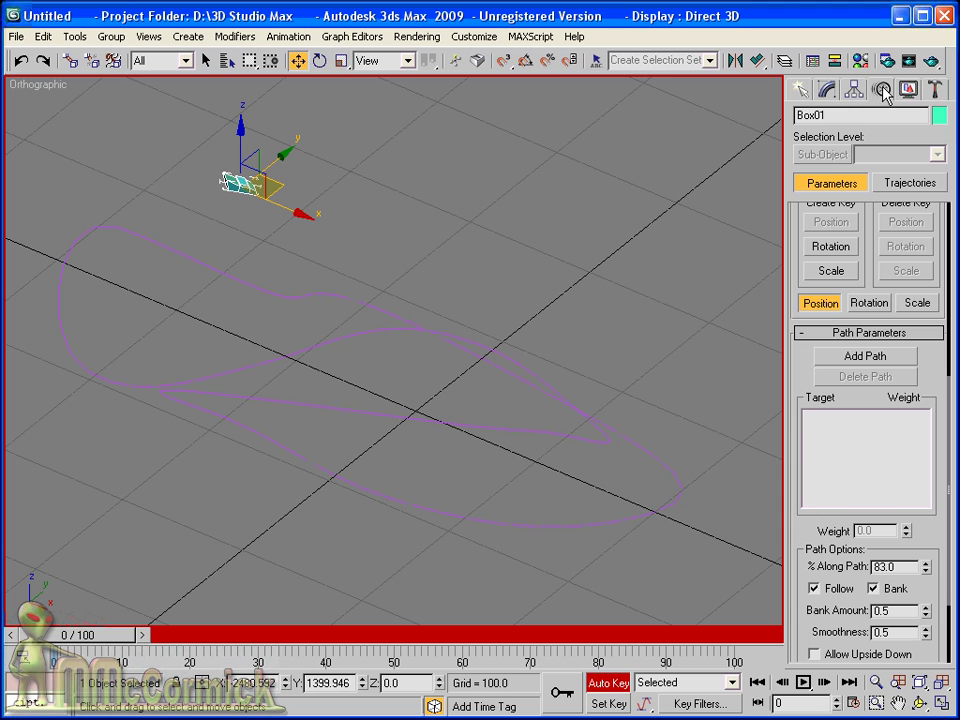
click(878, 357)
click(546, 393)
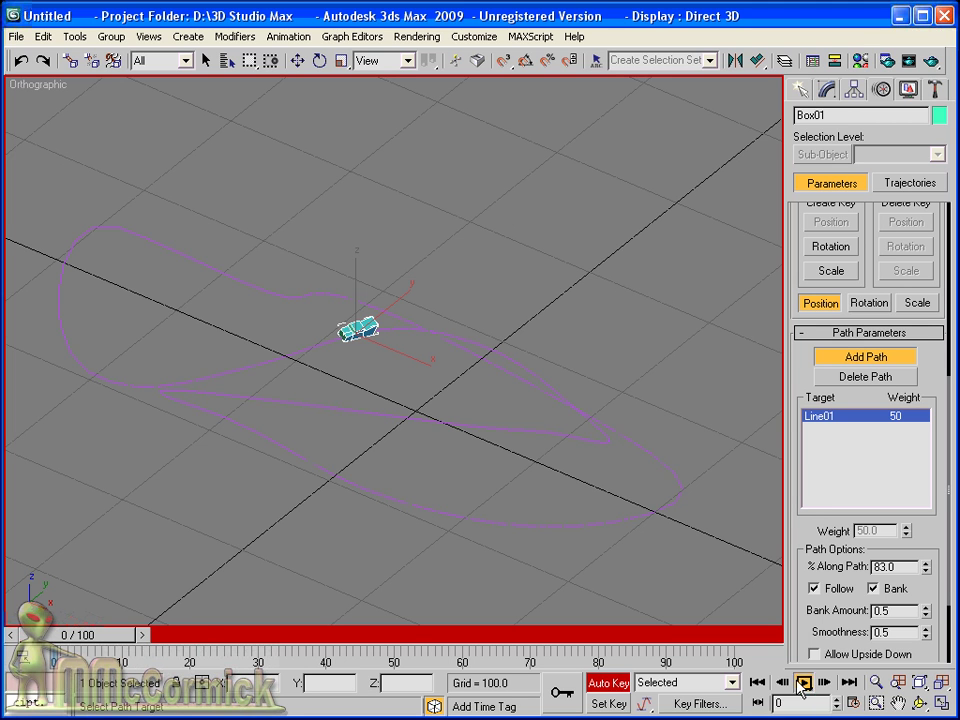
Key the box at 0% along the path on frame 0 and 100% on frame 100.
key(slash)
key(Home)
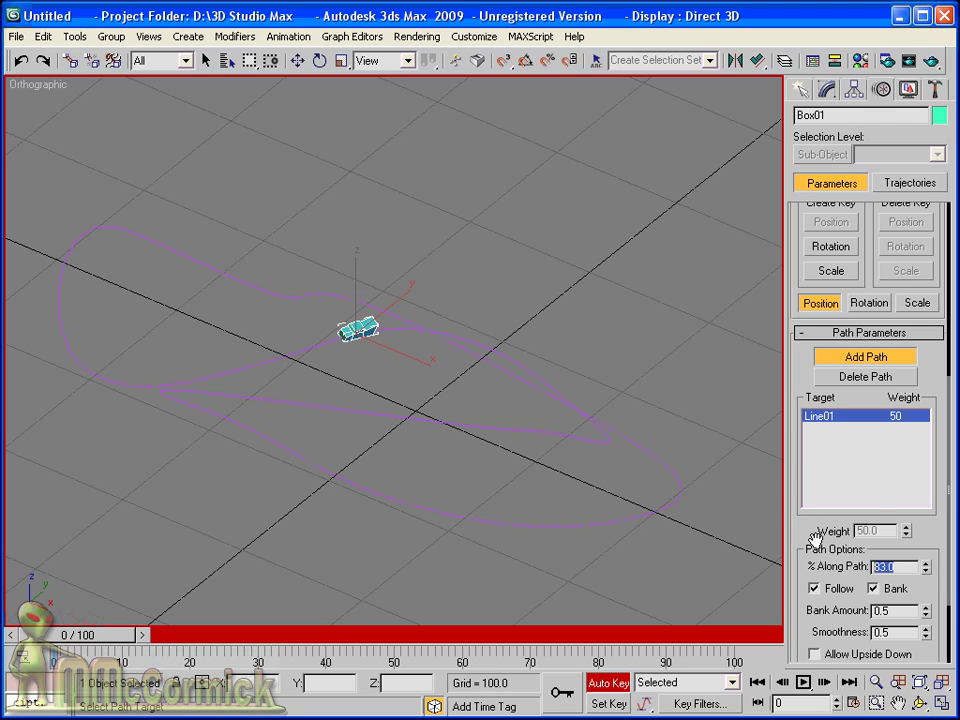
text(0)
key(Return)
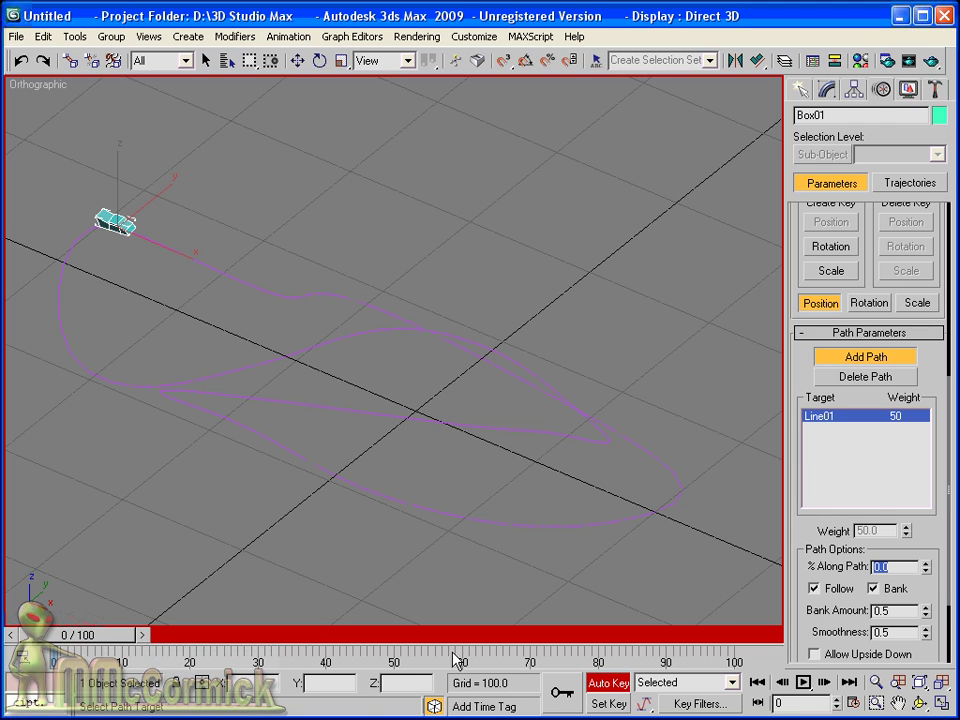
drag(78, 634, 770, 634)
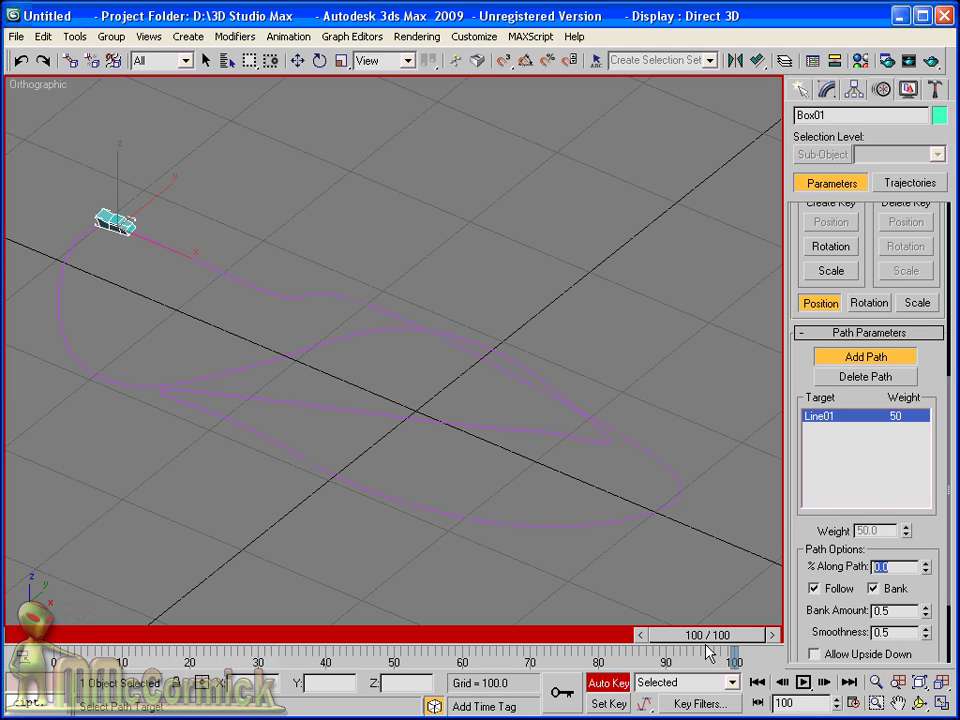
text(100)
key(Return)
Play the animation to watch Box01 travel and bank along the Line01 track, stopping near frame 12.
click(803, 682)
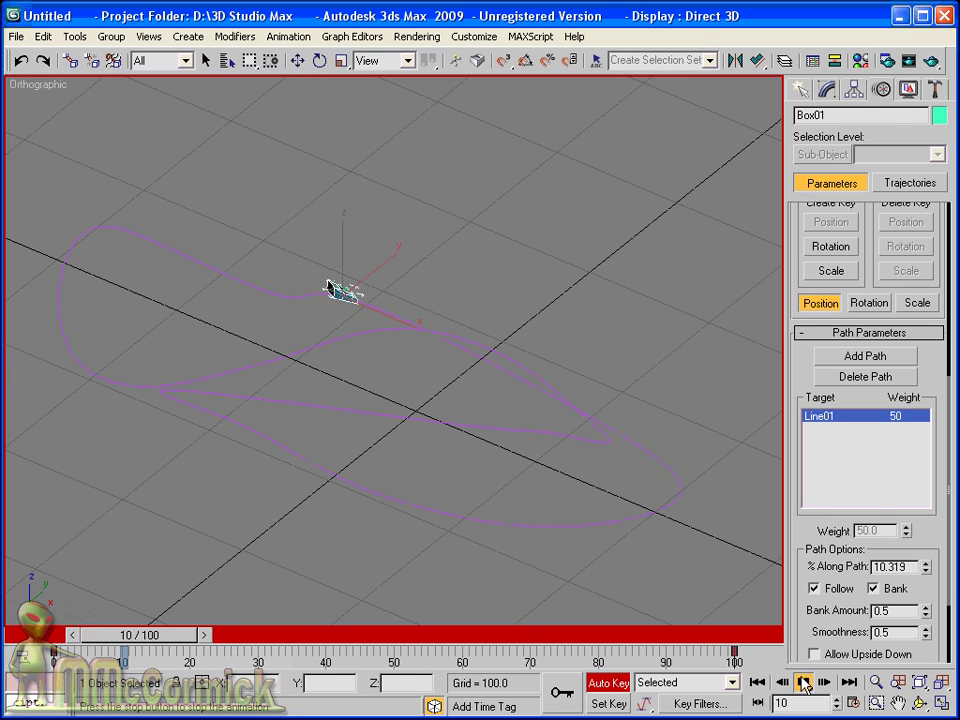
click(865, 356)
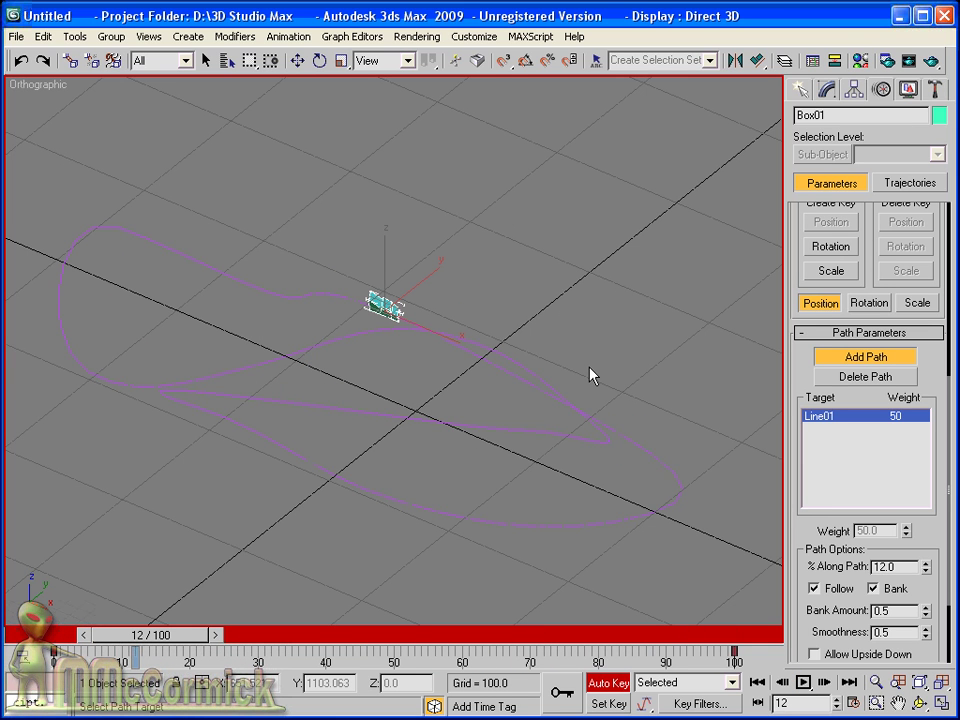